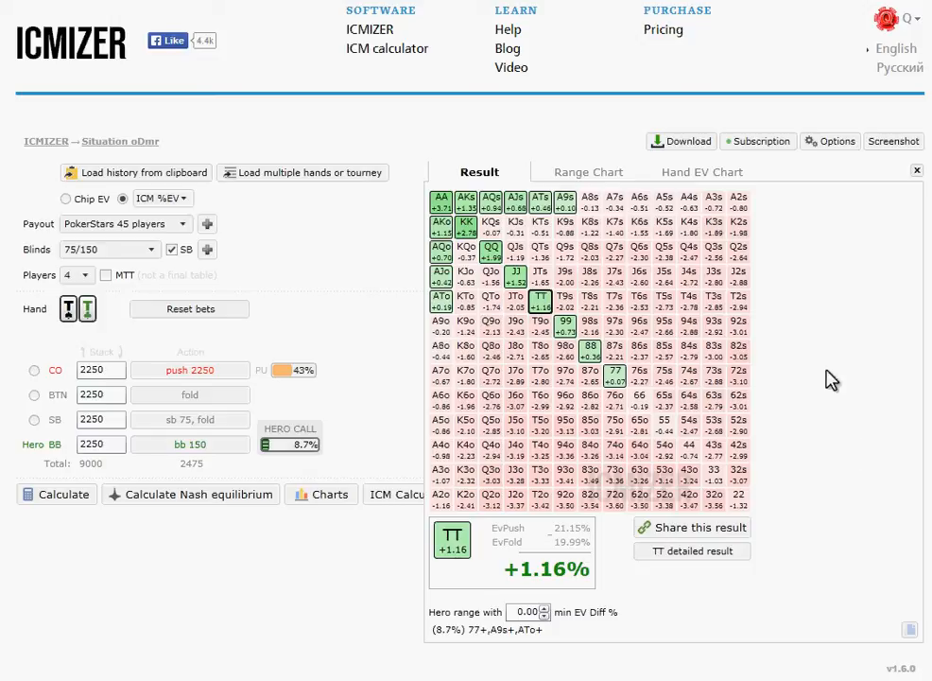
Close the results, fold the CO, and have the SB push all-in for 2250
left_click(917, 172)
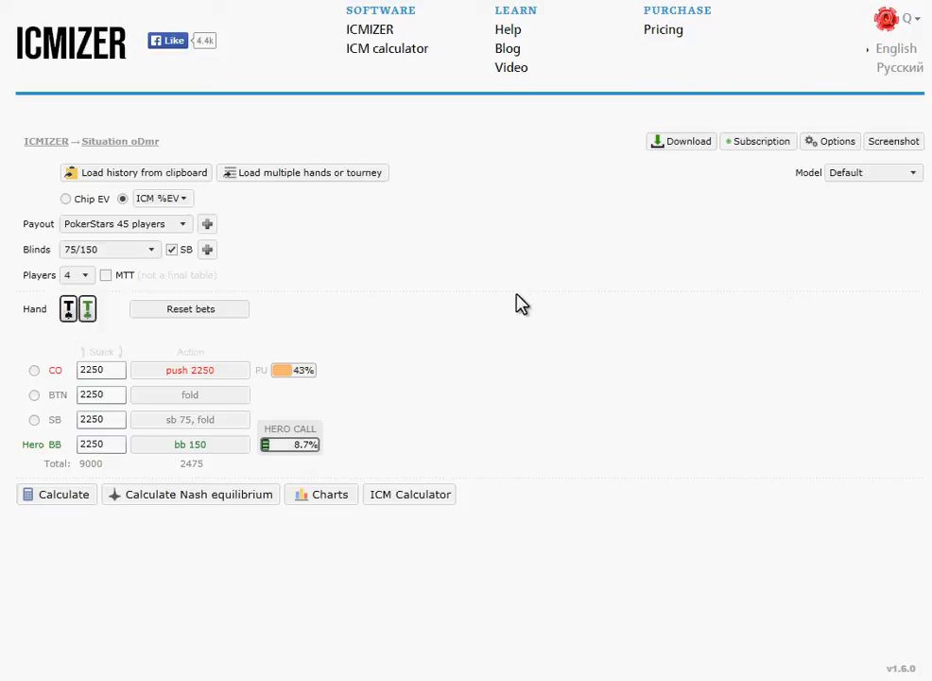
left_click(222, 372)
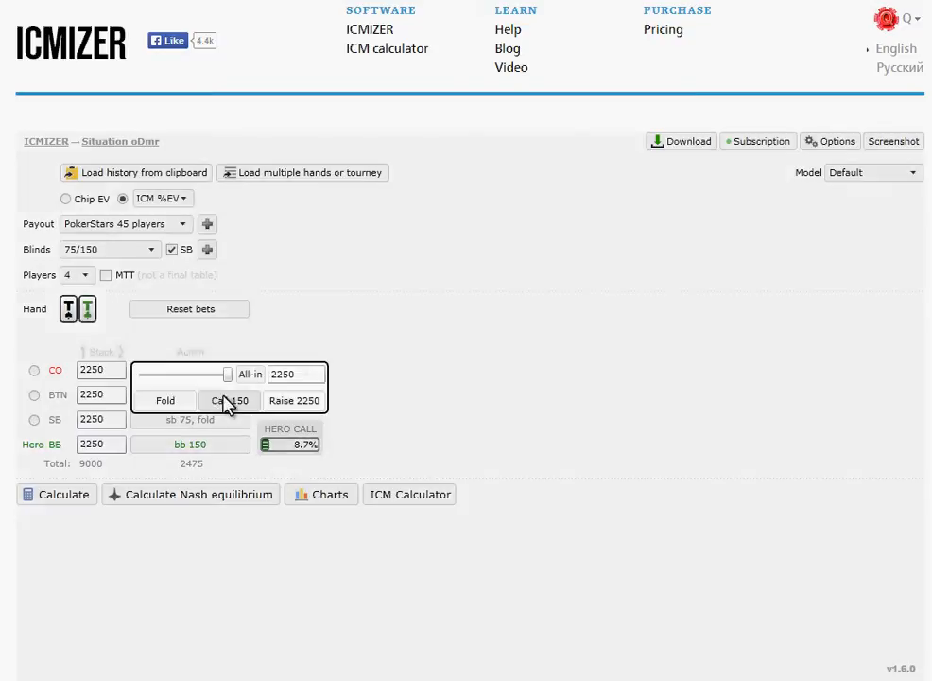
left_click(169, 401)
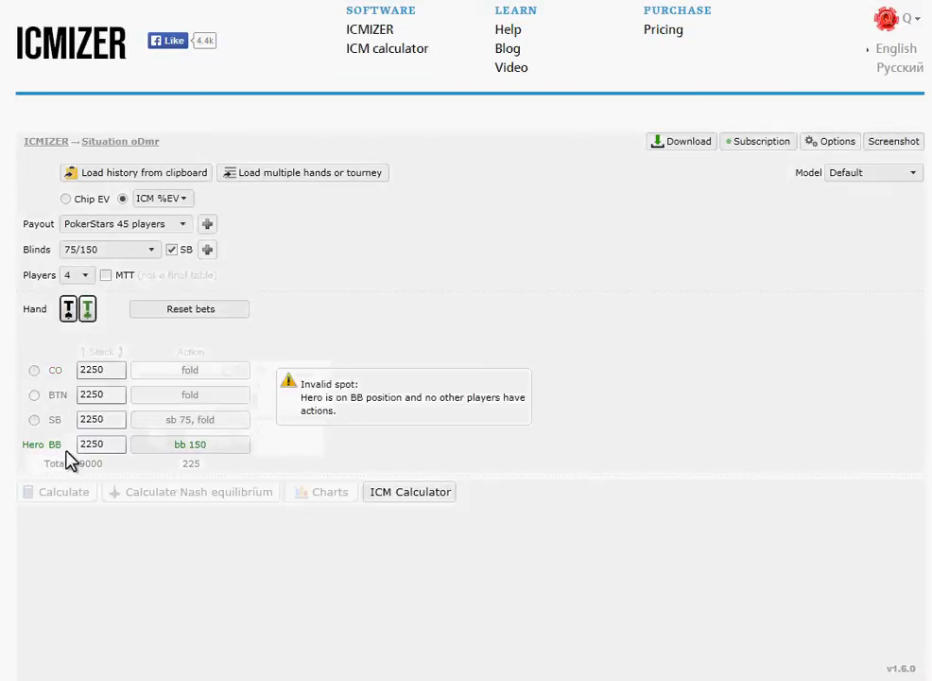
left_click(188, 425)
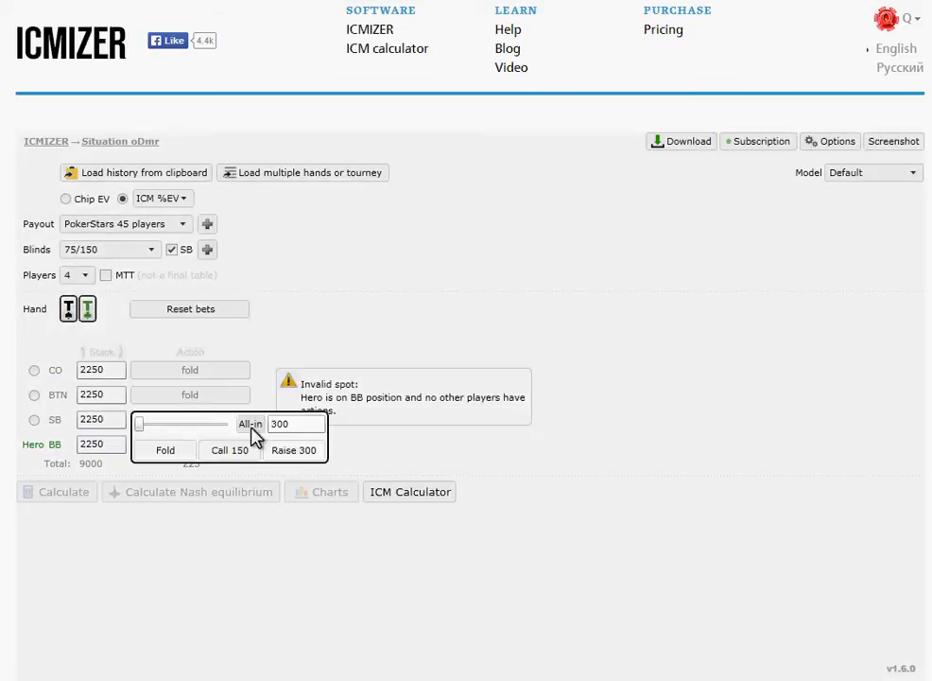
left_click(249, 426)
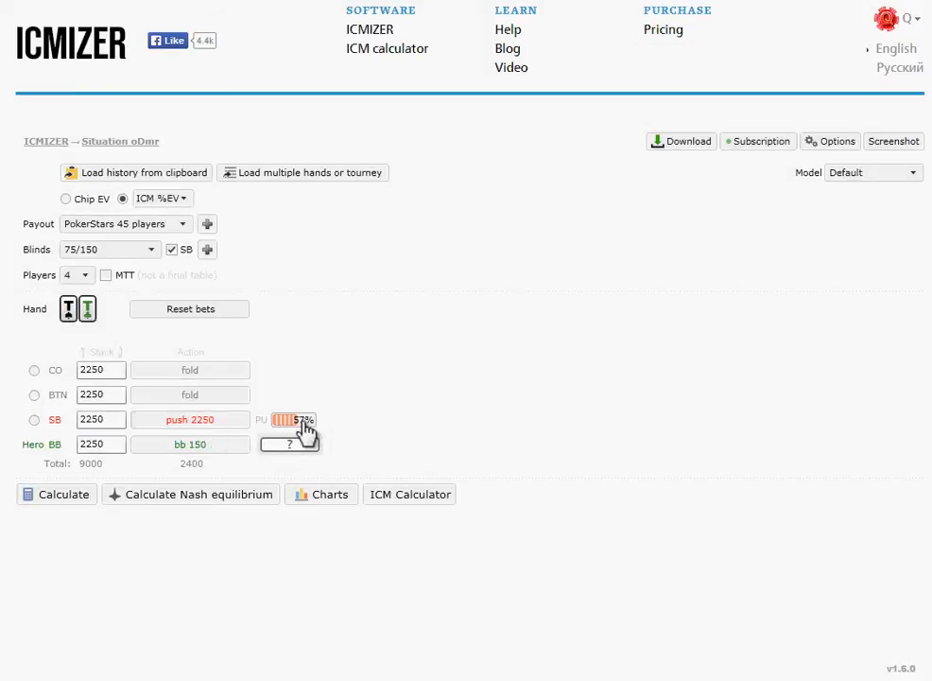
Widen the SB's push range to about 70%
left_click(298, 420)
left_click_drag(489, 525, 568, 519)
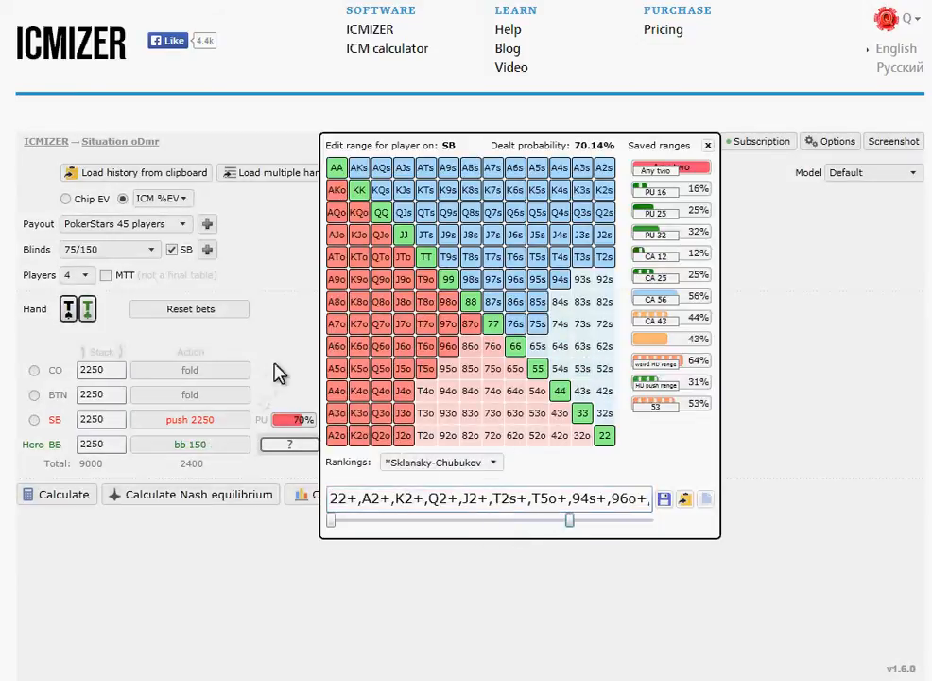
left_click(267, 388)
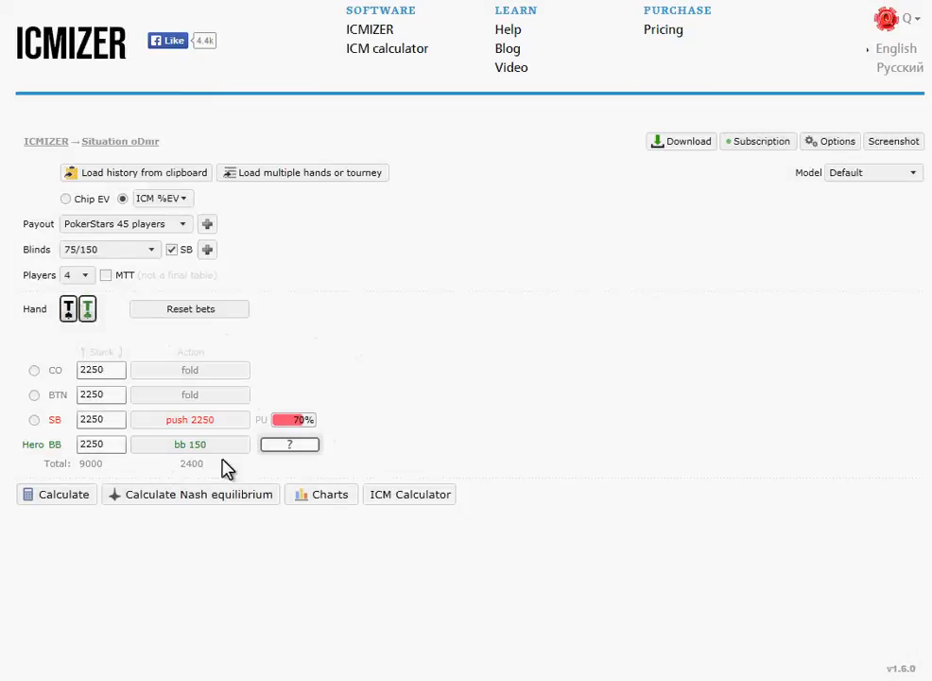
Calculate Hero's calling range against the SB push and inspect the A8s result before closing the results
left_click(52, 487)
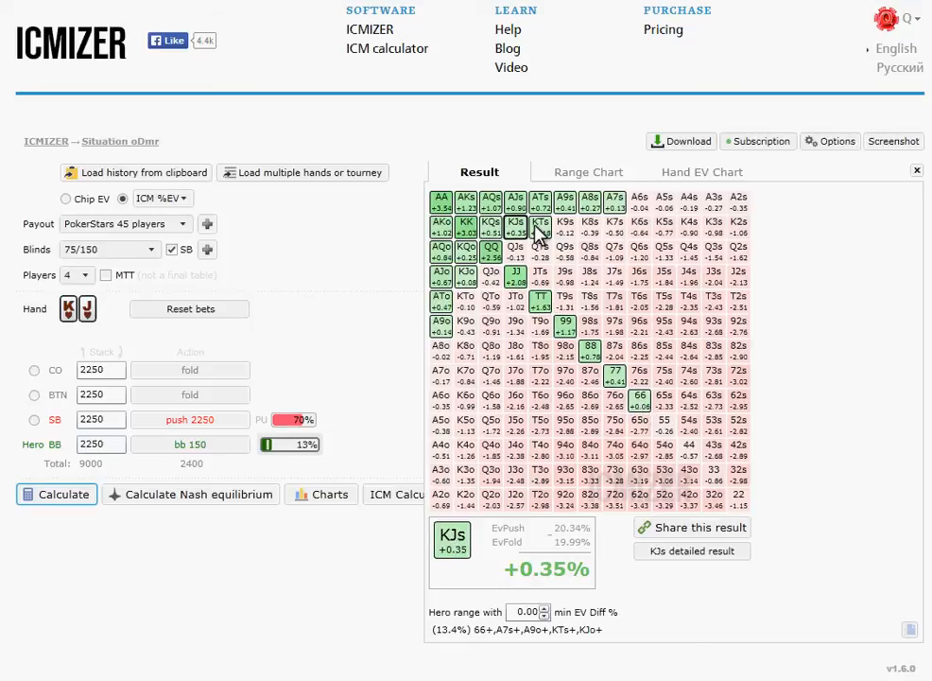
left_click(591, 209)
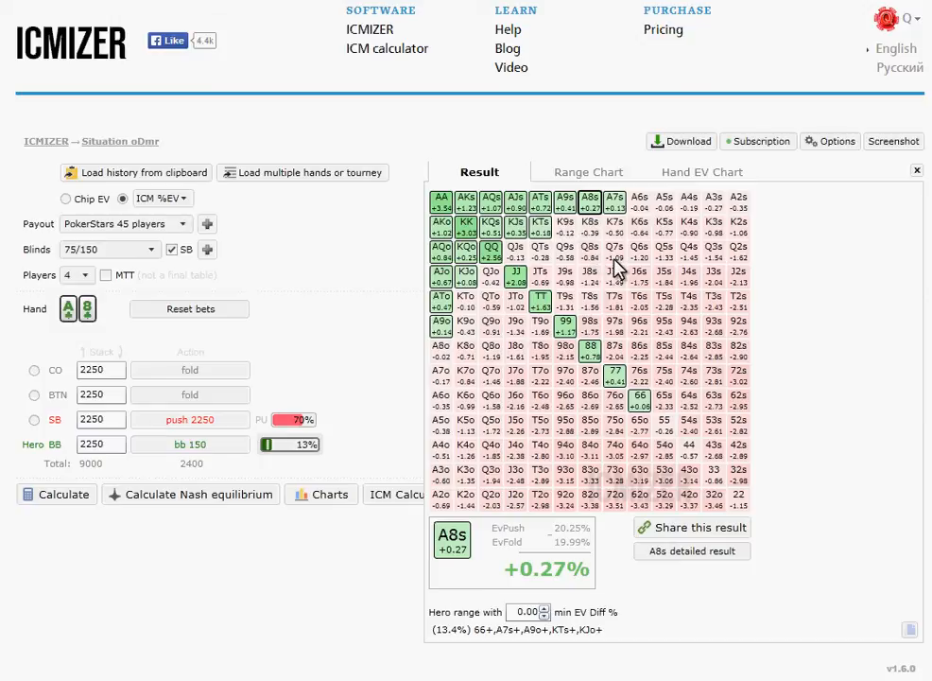
left_click(916, 173)
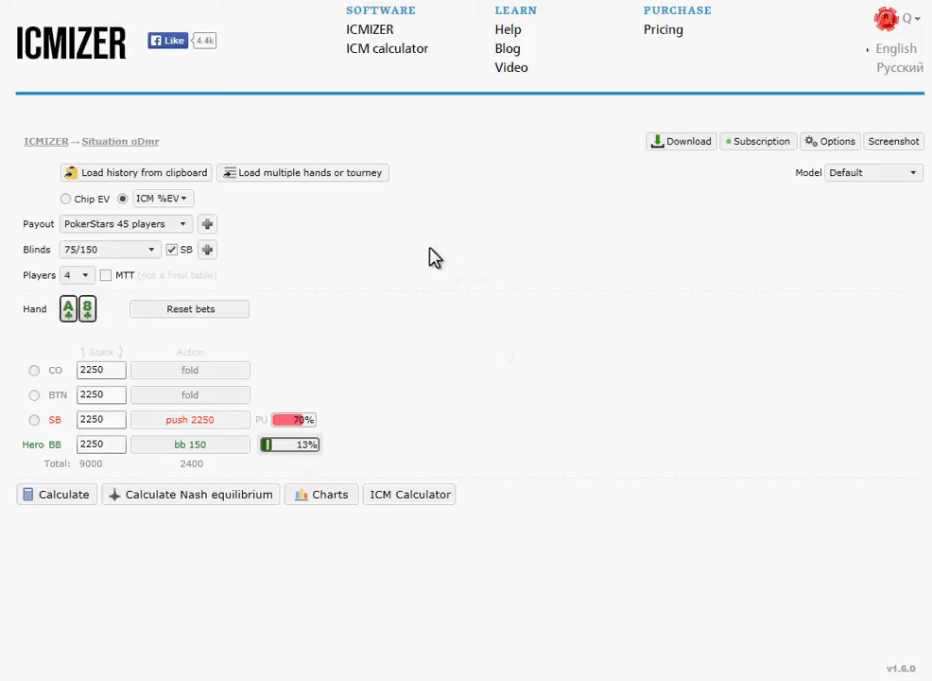
Set the payout structure to PS Sunday Million
left_click(106, 225)
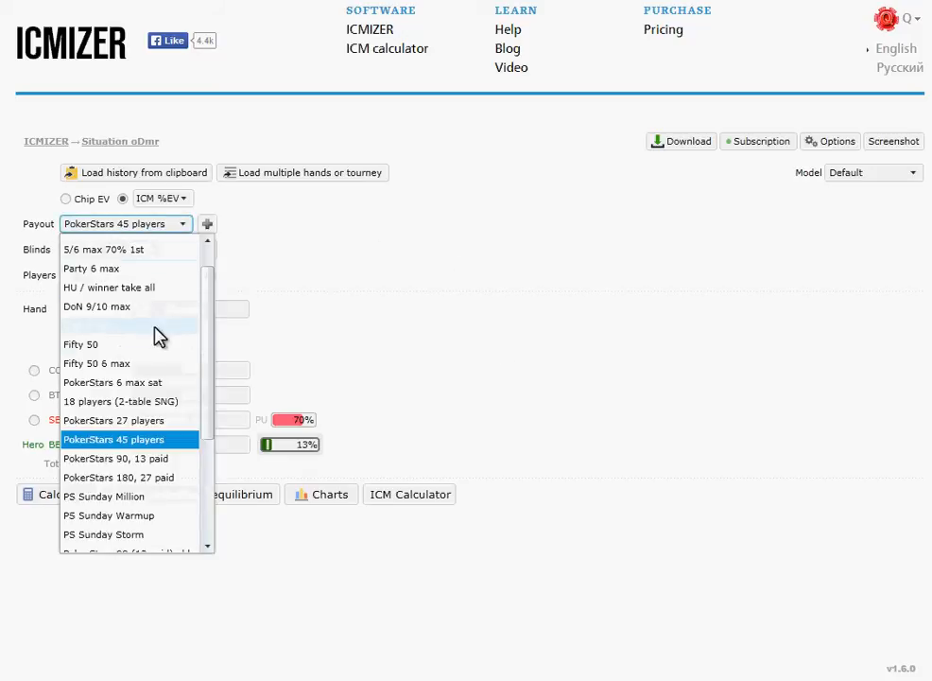
scroll(212, 322, "up", 1)
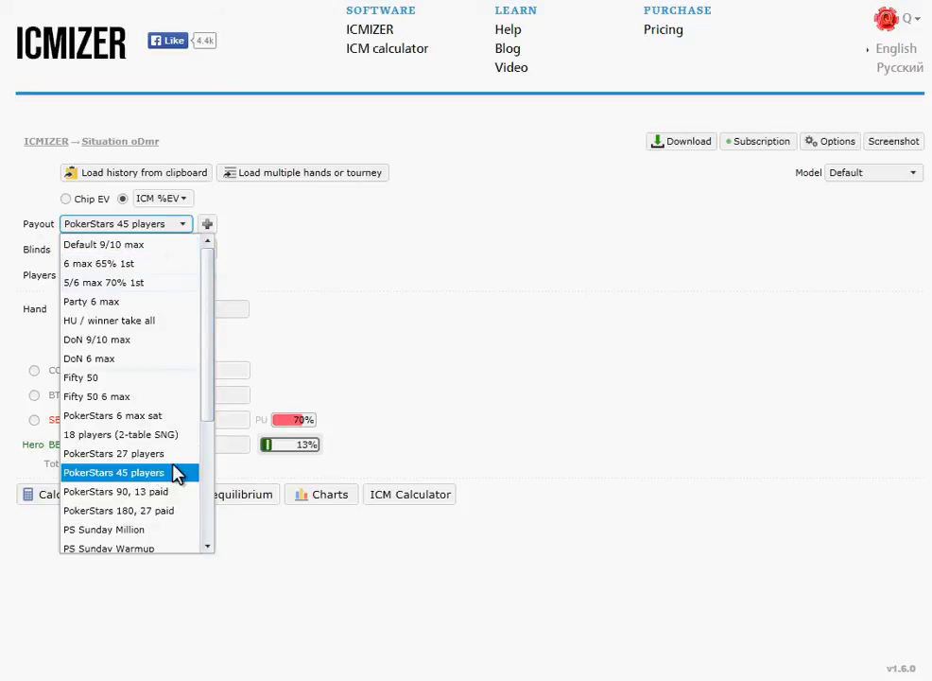
scroll(189, 484, "down", 4)
scroll(207, 378, "up", 3)
left_click_drag(203, 306, 202, 386)
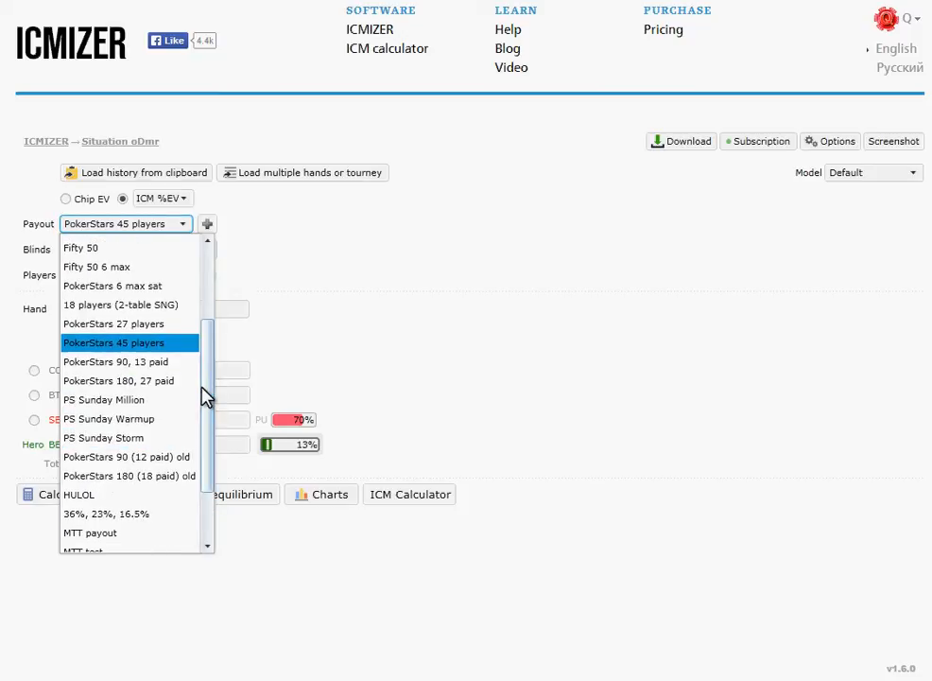
left_click(156, 409)
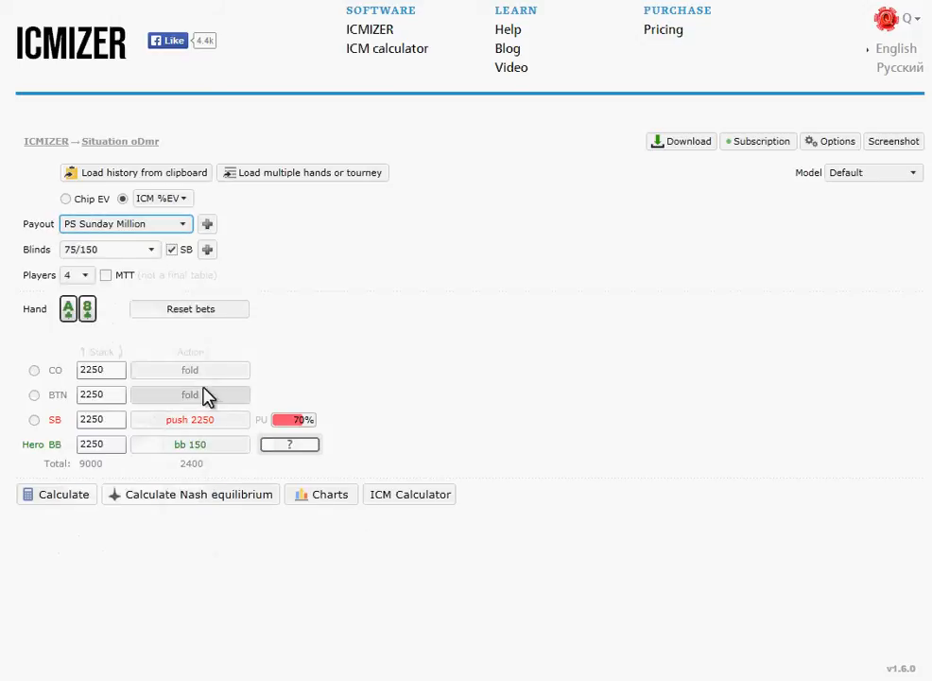
Set the payout structure to 6 max 65% 1st
left_click(154, 227)
left_click_drag(210, 371, 214, 412)
left_click(163, 265)
Look through the available payout structures and the form for adding a new payout structure, leaving both unchanged
left_click(180, 225)
left_click_drag(205, 470, 201, 332)
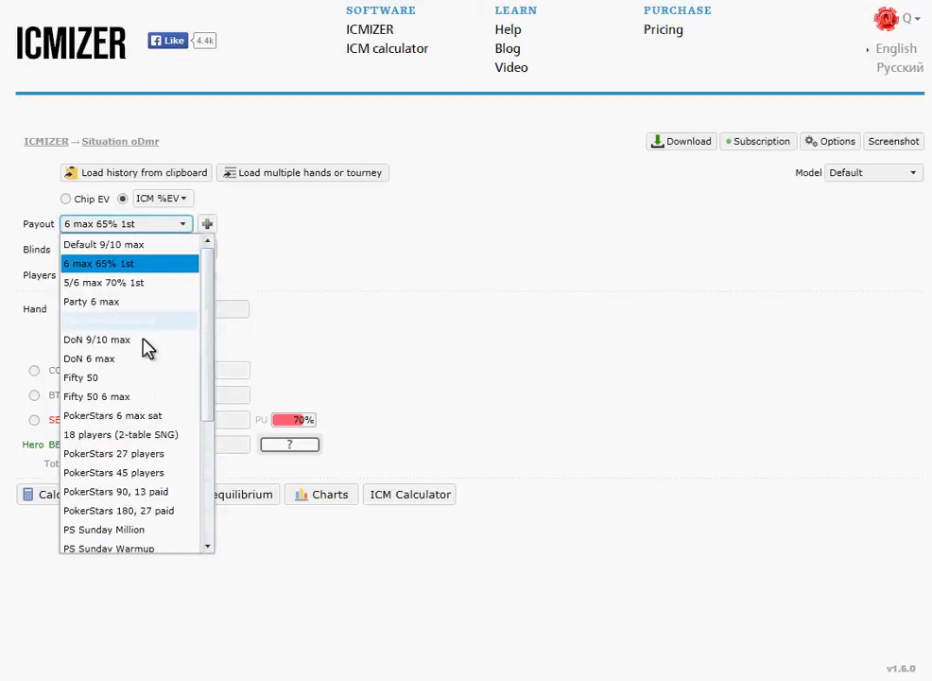
left_click_drag(206, 398, 210, 370)
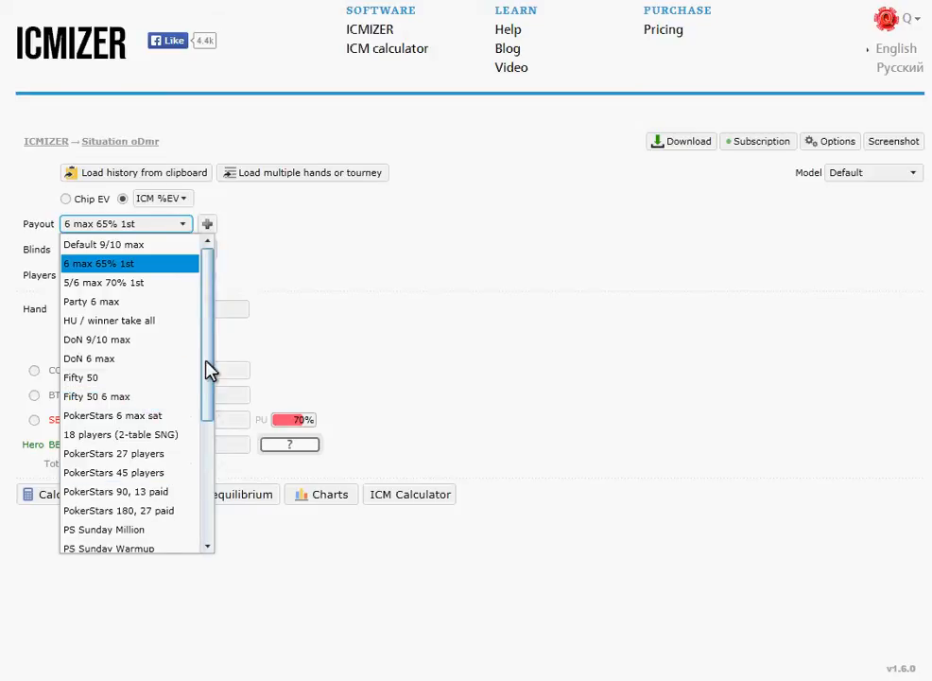
left_click(208, 227)
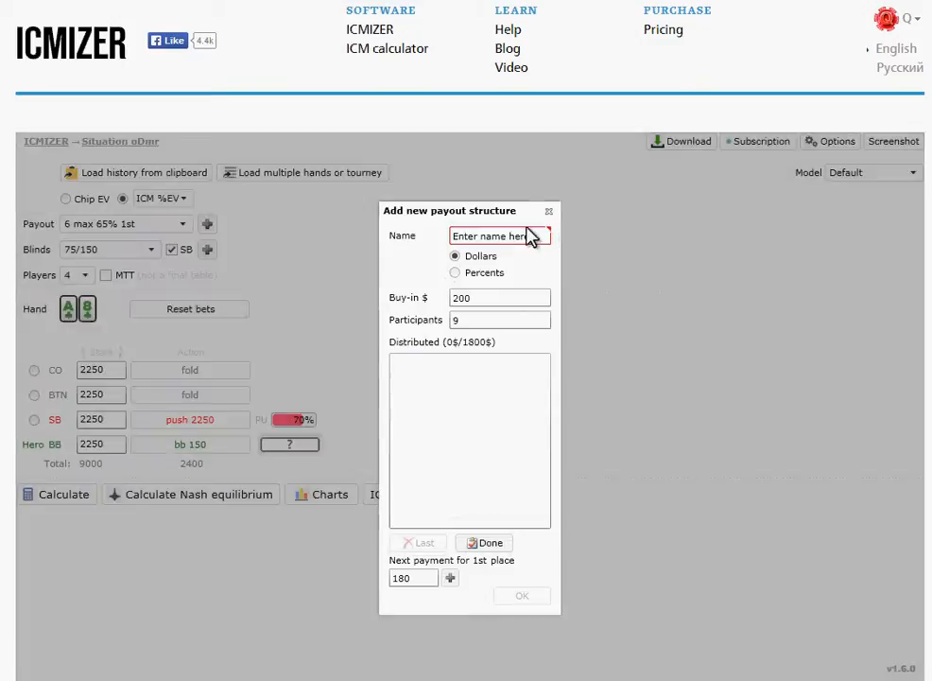
left_click(373, 261)
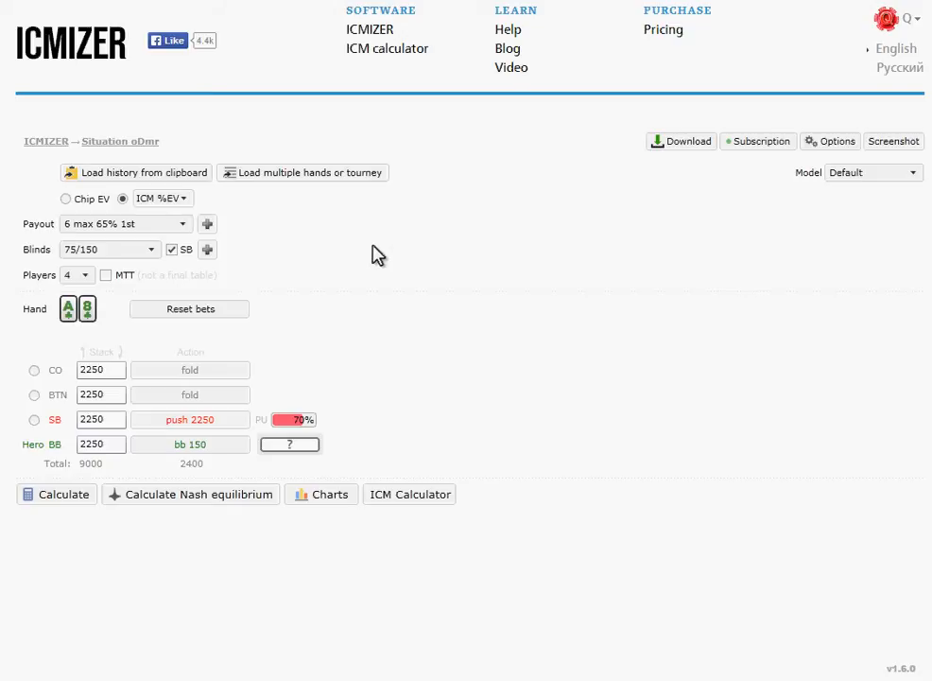
Switch the evaluation from ICM to Chip EV and calculate Hero's calling range
left_click(68, 199)
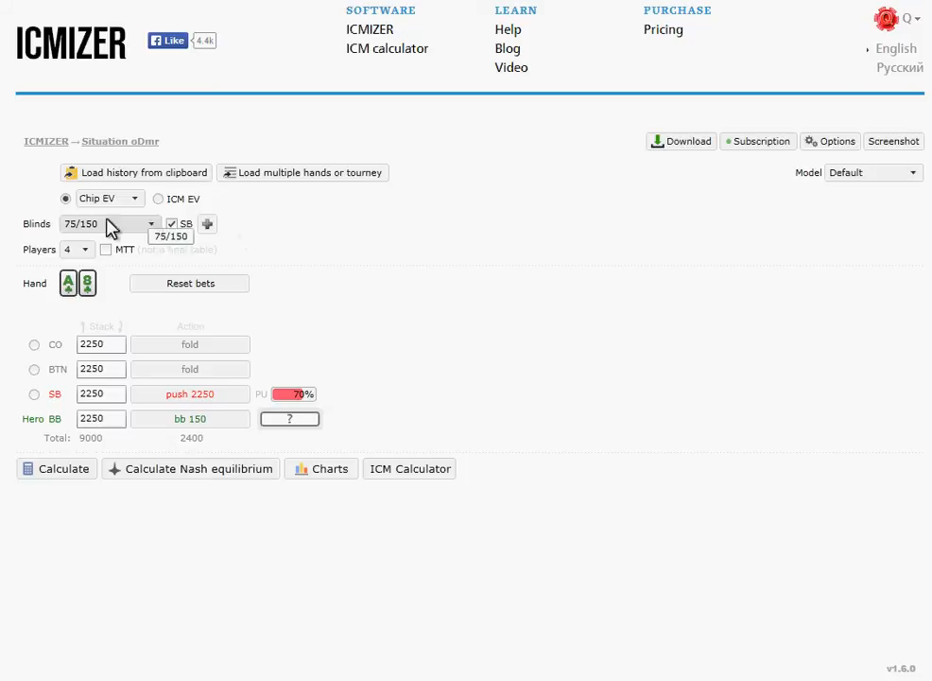
left_click(158, 199)
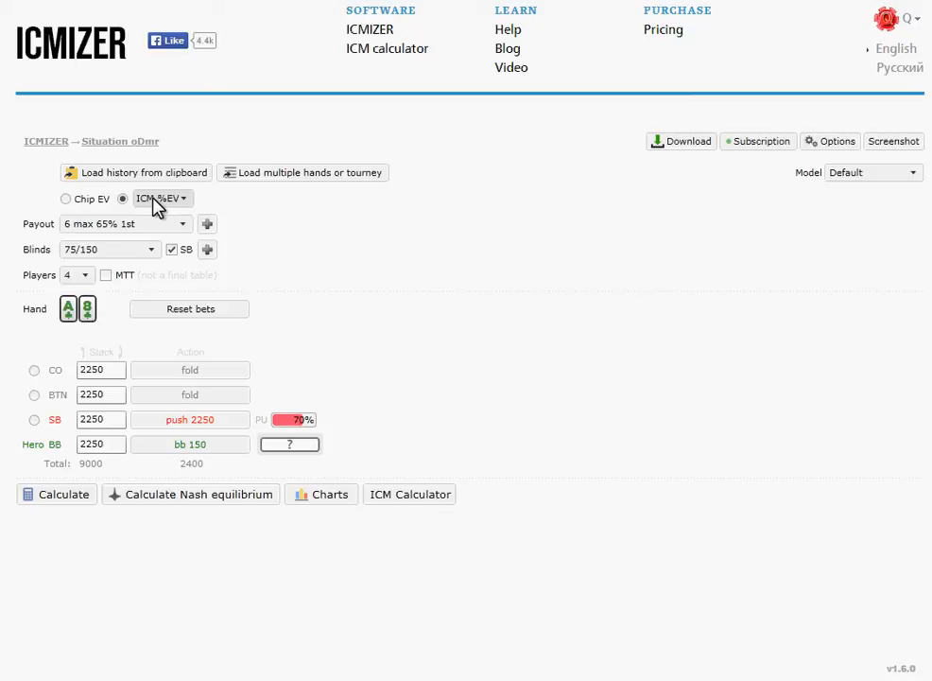
left_click(66, 198)
left_click(74, 473)
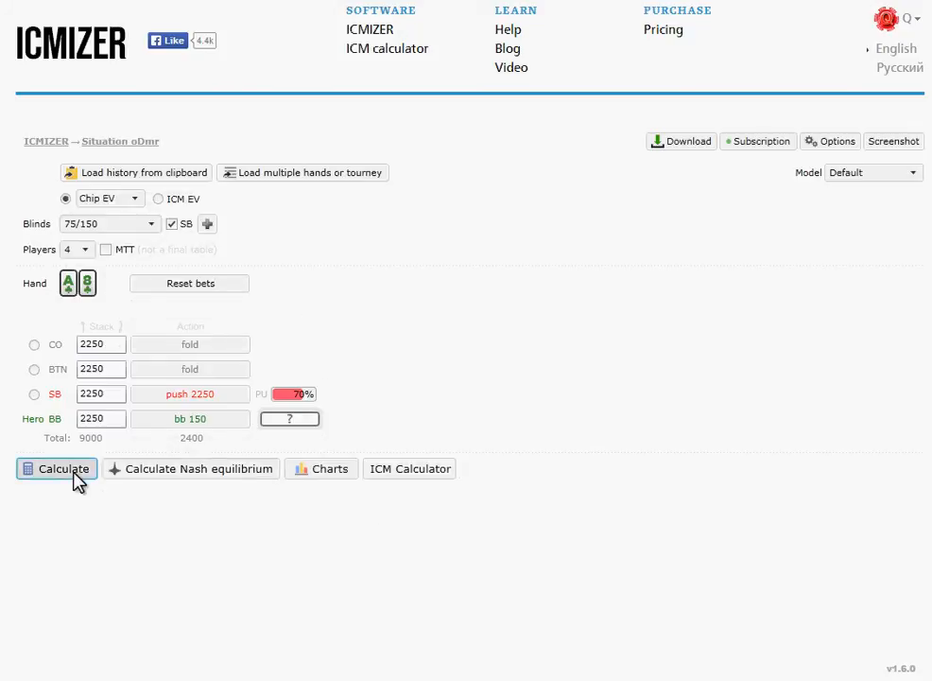
Inspect the Chip EV results for the hands 99, K7o and Q8o
left_click(565, 327)
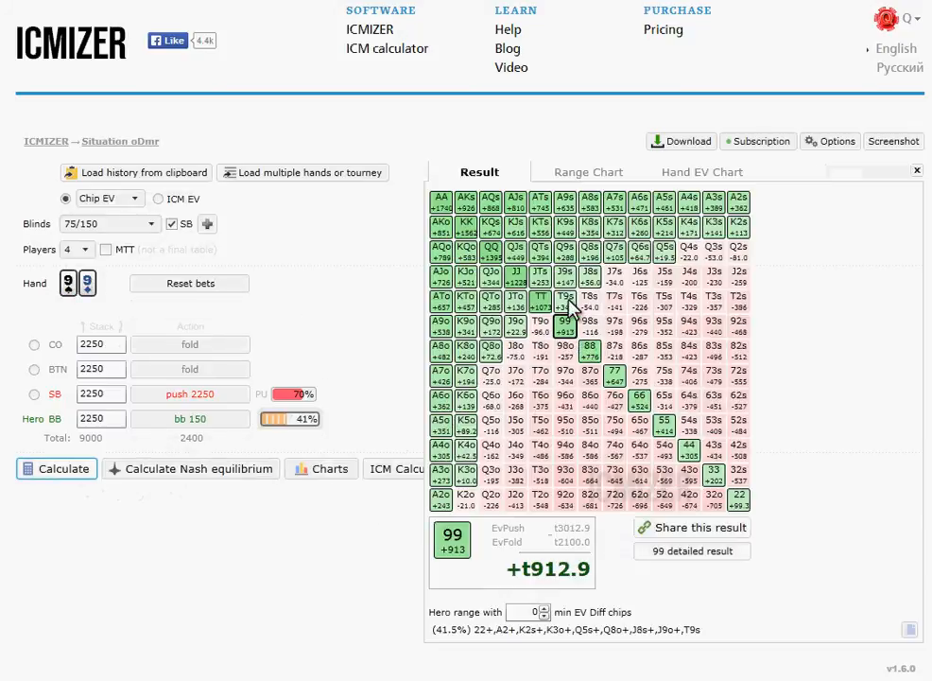
left_click(465, 378)
left_click(491, 352)
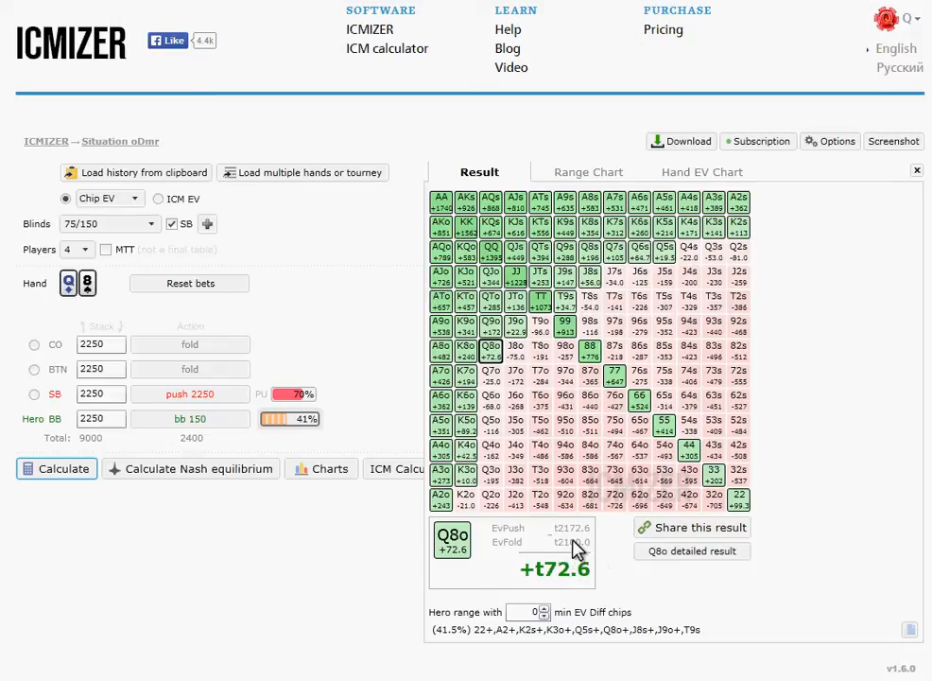
mouse_move(567, 537)
Recalculate Hero's calling range with ICM %EV and inspect the K9o result
left_click(158, 199)
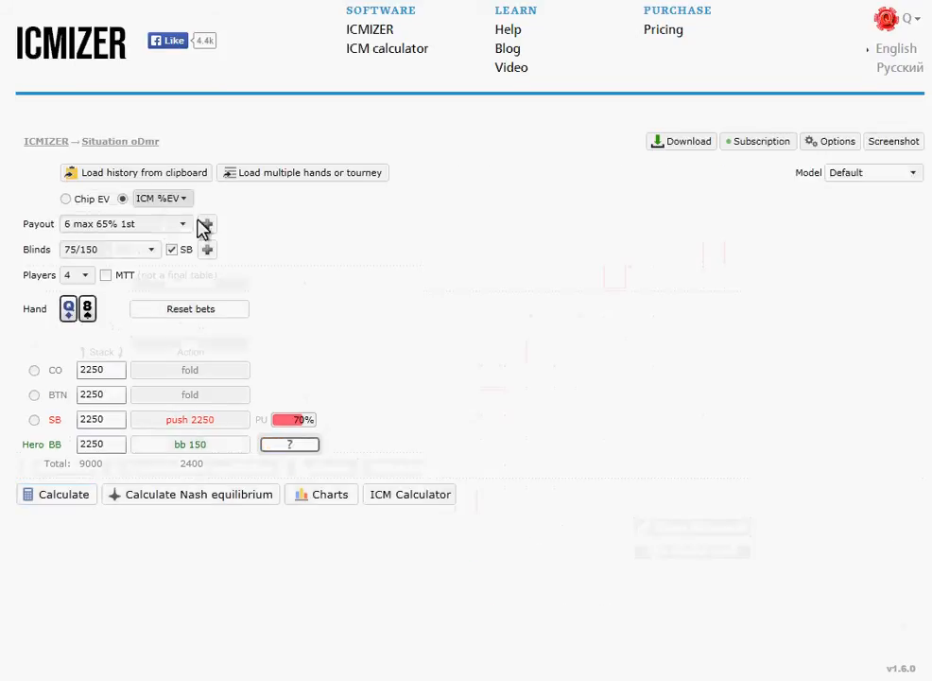
left_click(66, 496)
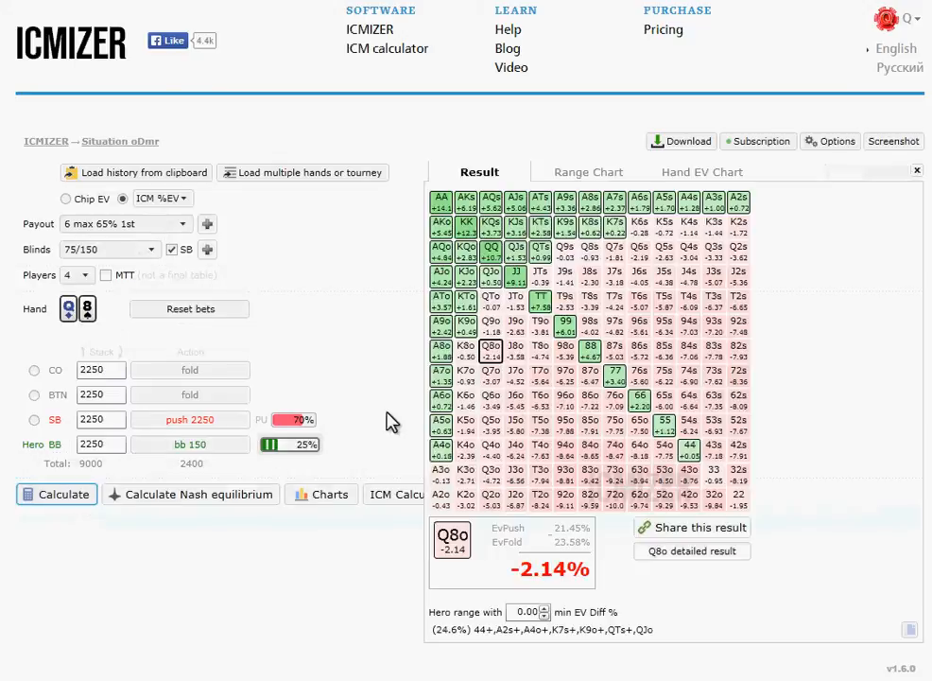
left_click(466, 324)
Examine the ICM results of the pocket pairs from 44 up to AA one by one
left_click(664, 423)
left_click(639, 398)
left_click(615, 373)
left_click(590, 349)
left_click(565, 324)
left_click(539, 299)
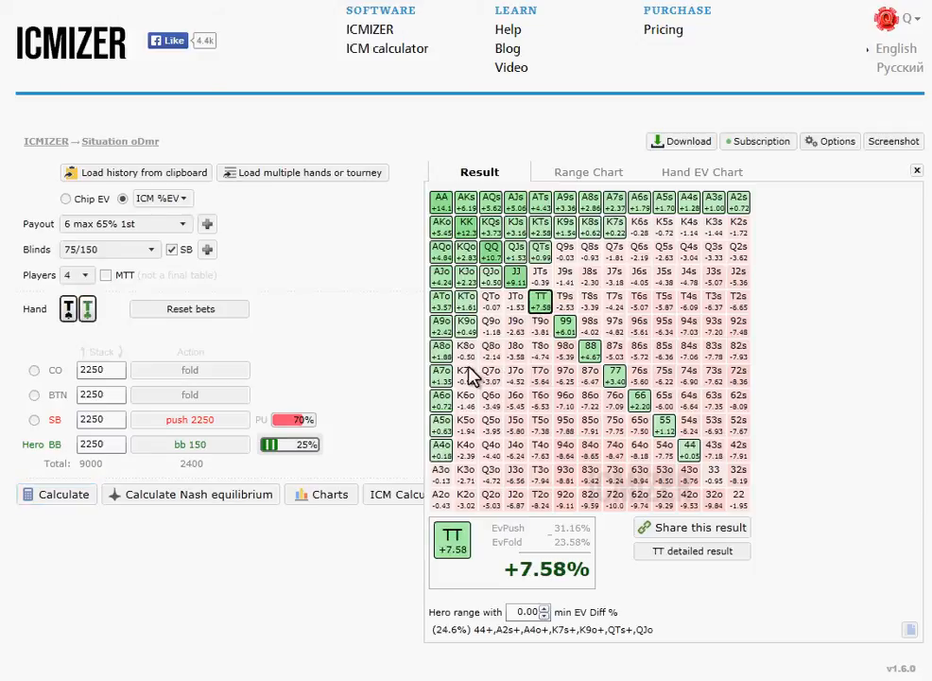
left_click(565, 324)
left_click(590, 349)
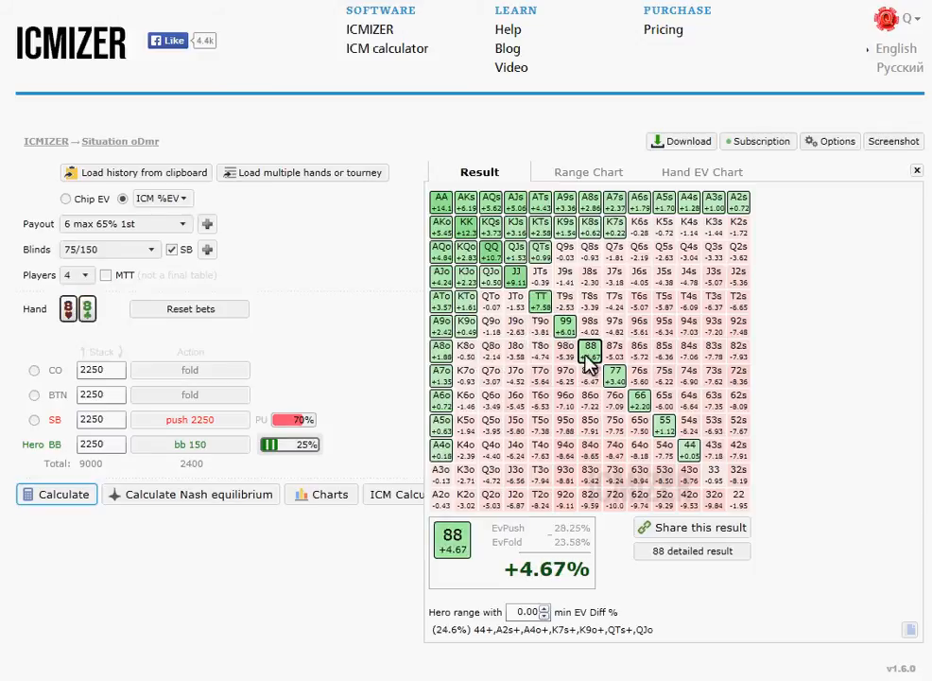
left_click(615, 373)
left_click(639, 398)
left_click(665, 423)
left_click(687, 447)
left_click(664, 422)
left_click(639, 398)
left_click(614, 374)
left_click(590, 349)
left_click(565, 324)
left_click(539, 302)
left_click(516, 275)
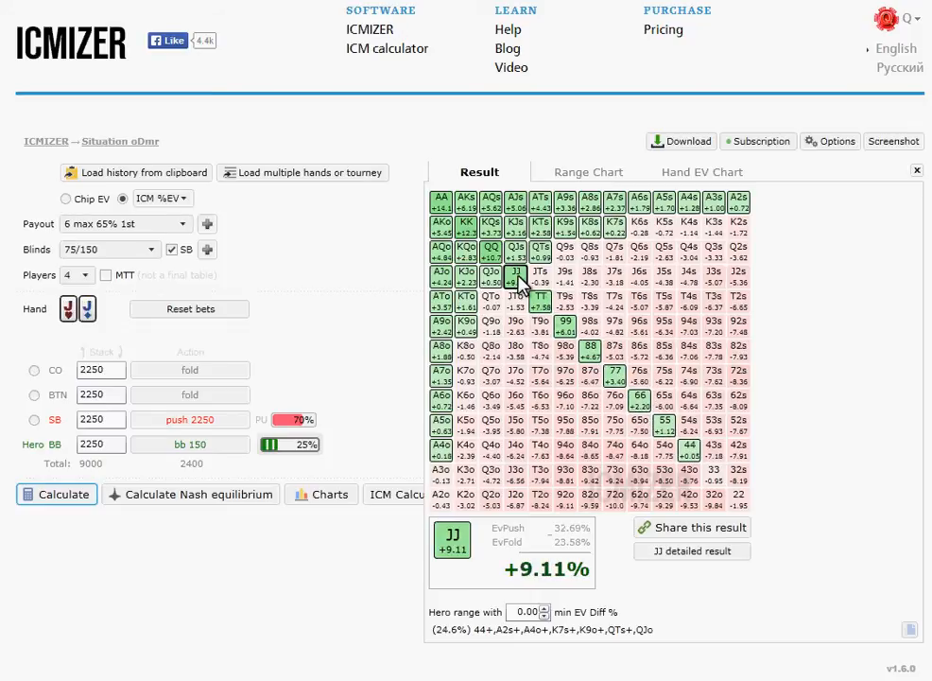
left_click(491, 250)
left_click(476, 253)
left_click(466, 227)
left_click(441, 201)
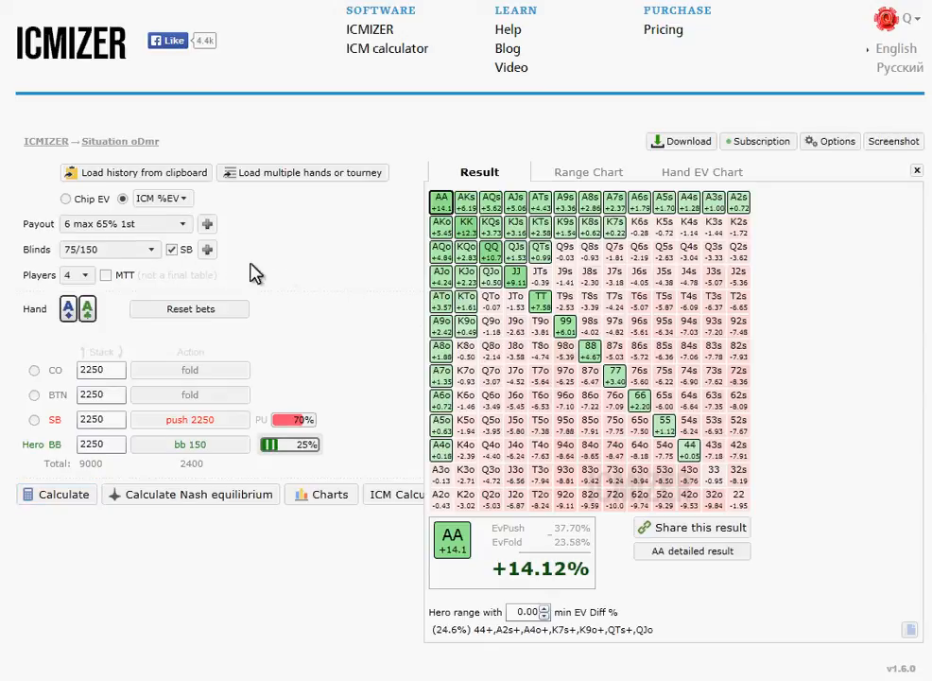
Look through the available blind levels and the form for adding new blinds without changing anything
left_click(138, 253)
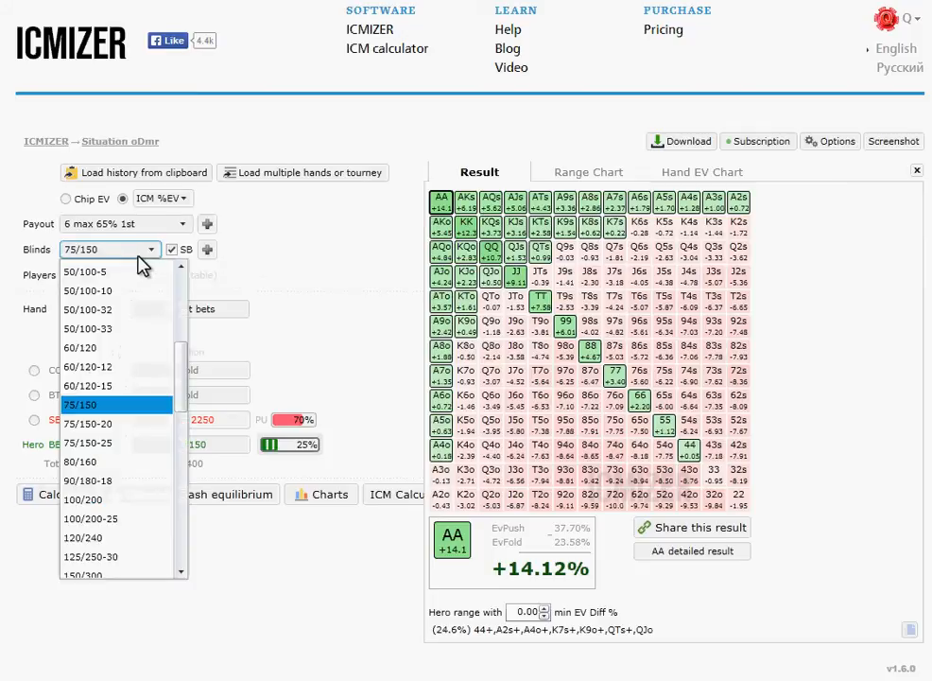
left_click_drag(185, 369, 179, 291)
left_click(203, 253)
left_click(206, 251)
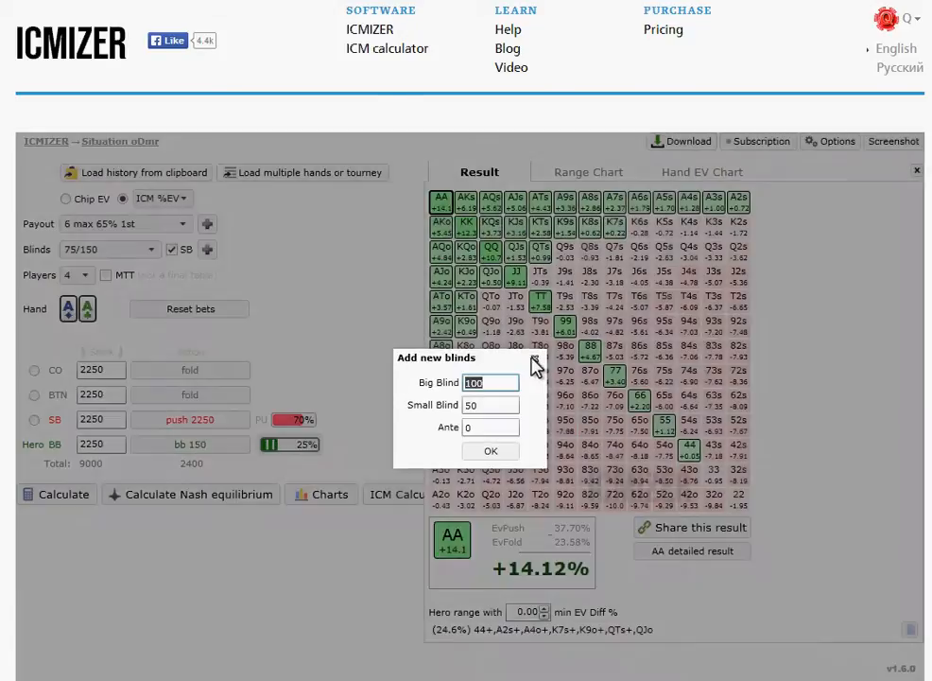
left_click(536, 363)
Place Hero on the BTN and reset the bets, switching the small blind off for the reset and restoring it at the end
left_click(172, 250)
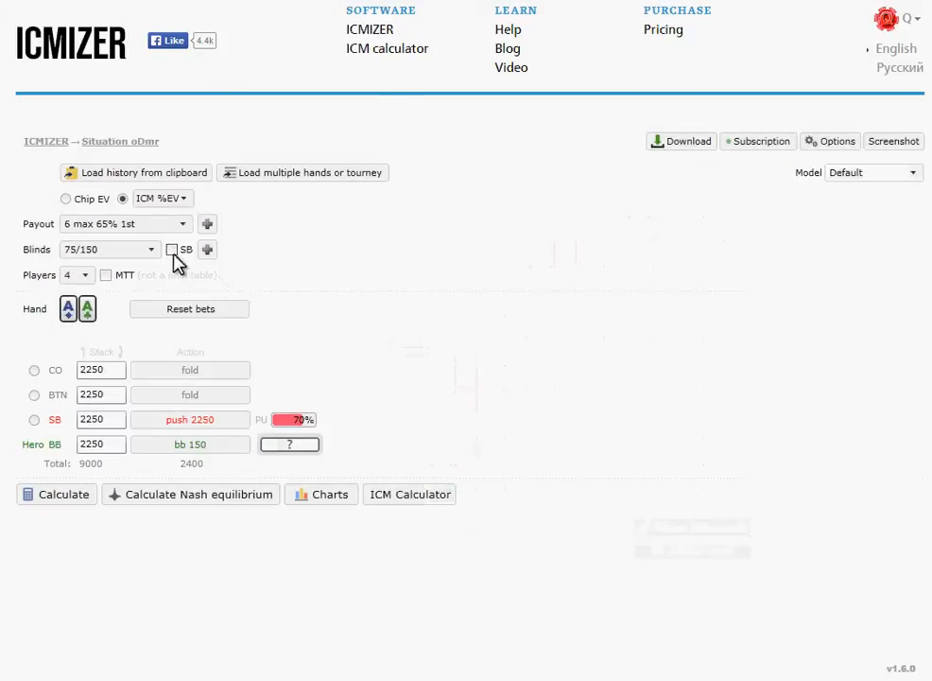
left_click(34, 394)
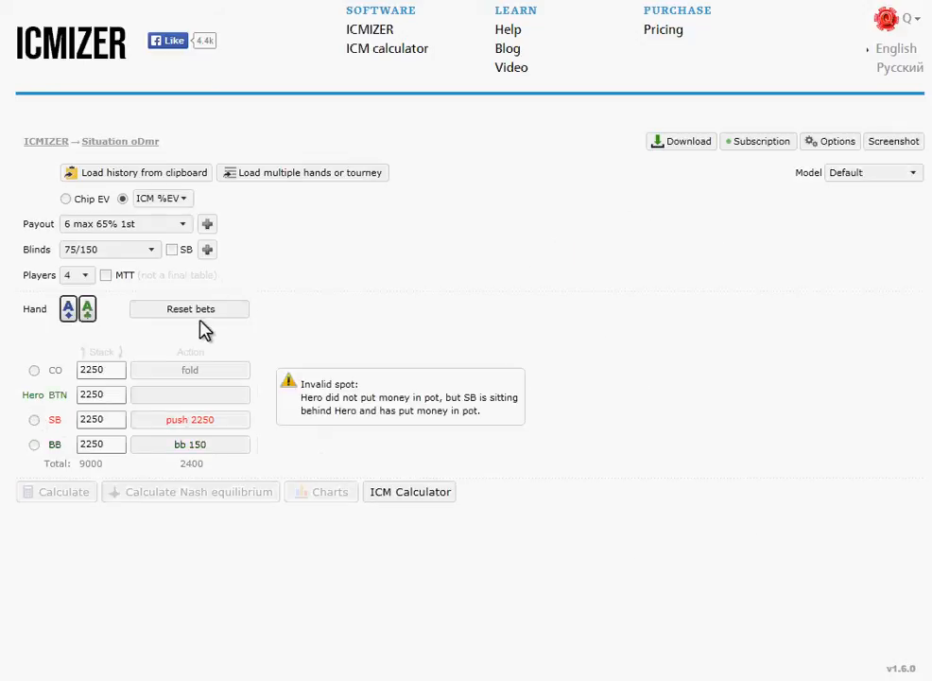
left_click(194, 310)
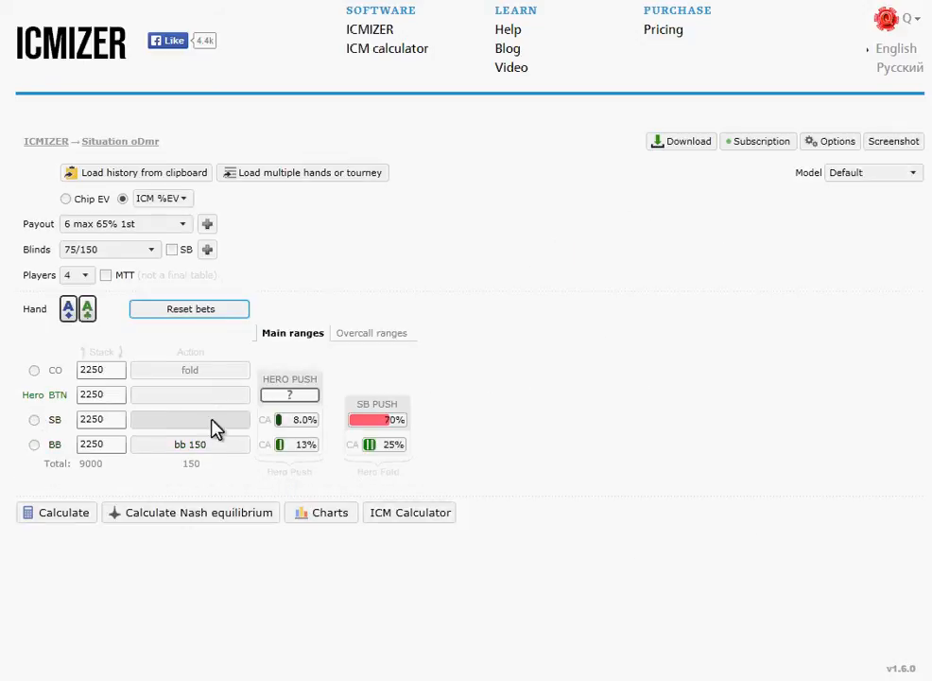
left_click(172, 250)
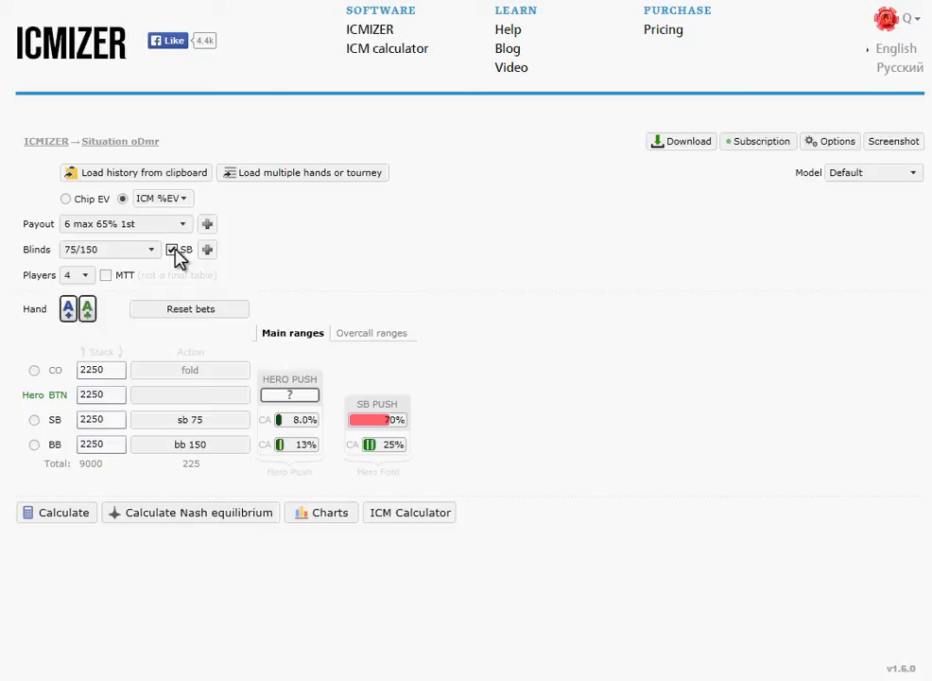
left_click(114, 396)
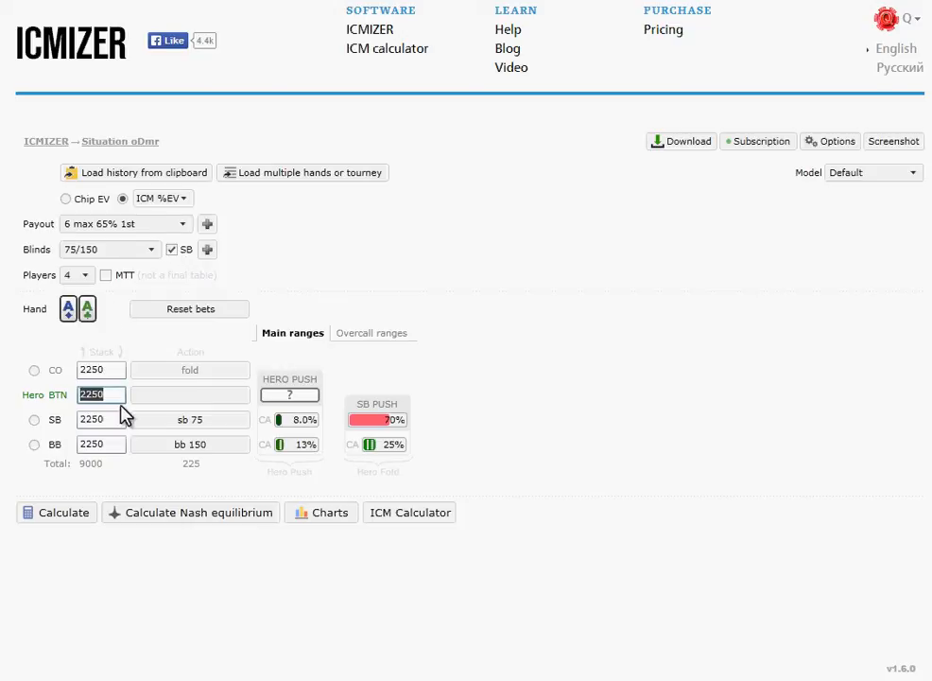
left_click(114, 369)
left_click(114, 394)
left_click(115, 419)
left_click(107, 394)
left_click(108, 372)
Switch the table to 7 players and back to 4
left_click(82, 285)
left_click(61, 390)
left_click(81, 286)
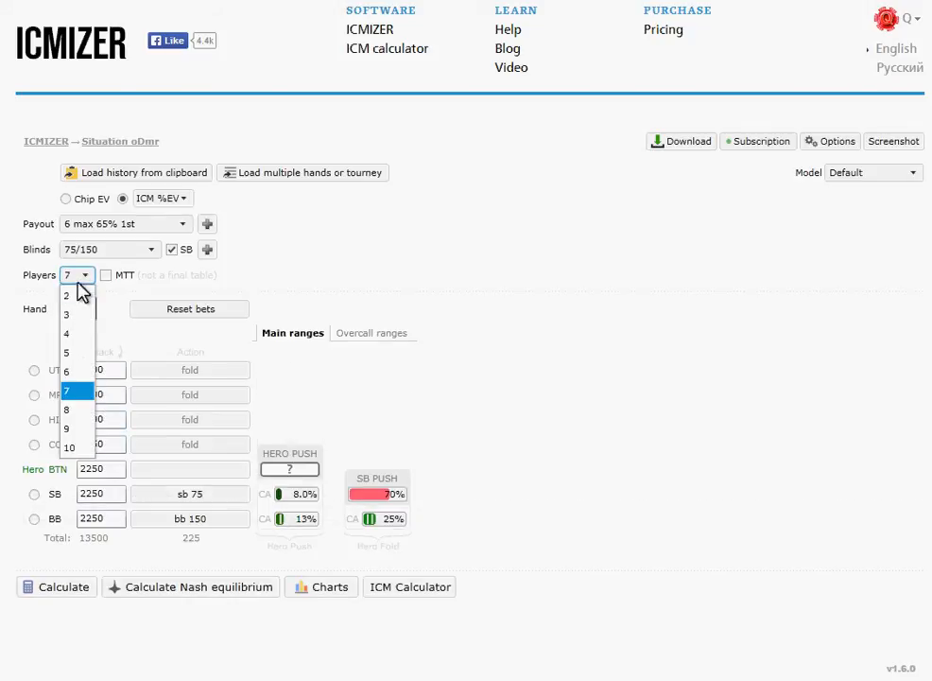
left_click(63, 333)
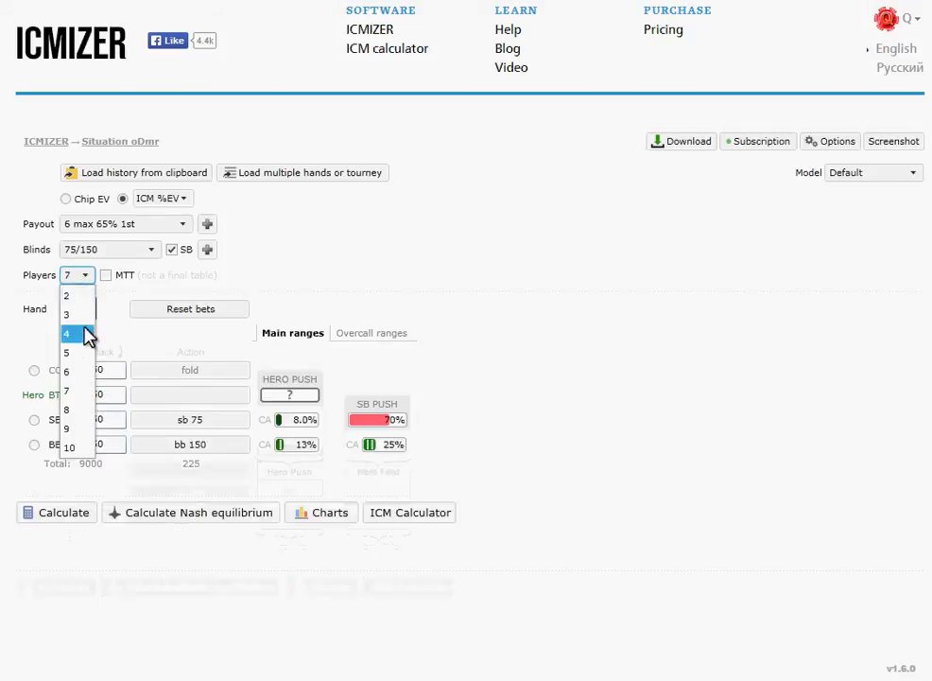
Place Hero on the BB and go over the players' stack sizes without changing them
left_click(34, 445)
left_click(107, 395)
left_click(112, 374)
left_click(117, 395)
left_click(95, 419)
left_click(118, 444)
left_click(118, 419)
left_click(117, 397)
left_click(119, 371)
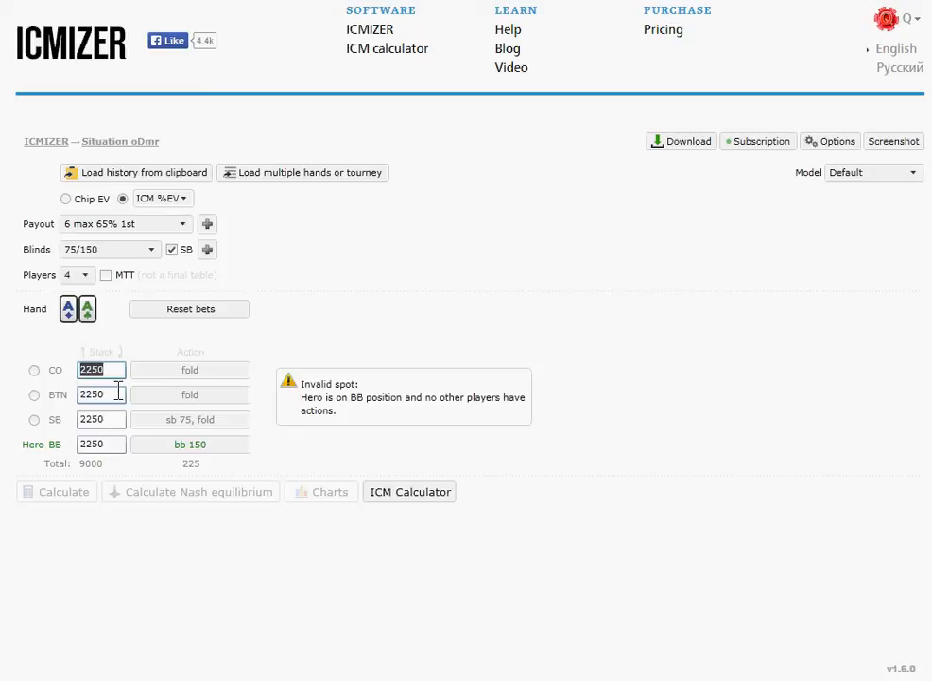
left_click(117, 395)
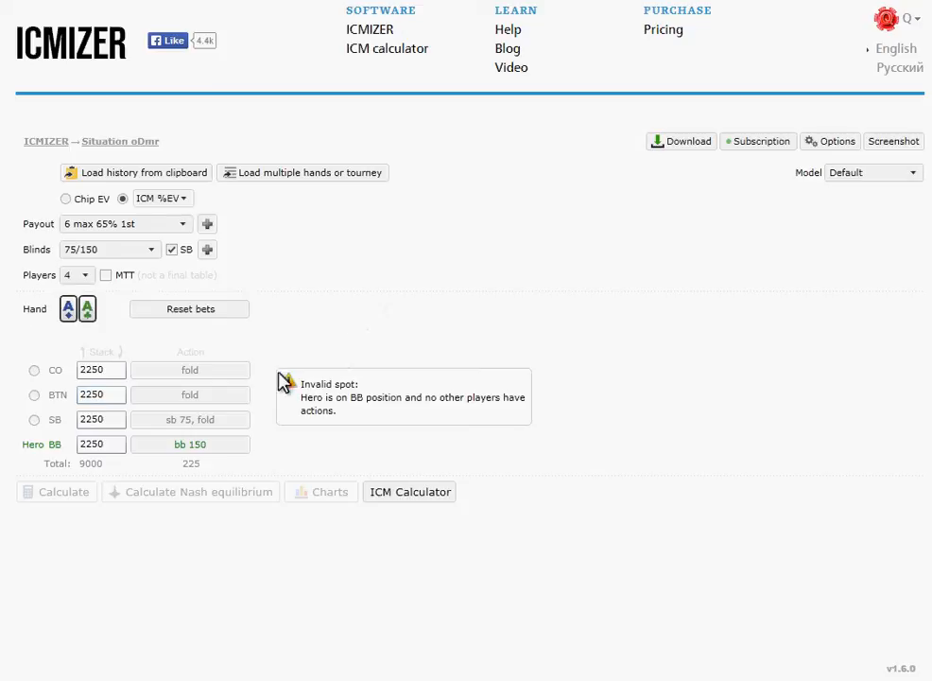
Set CO's action to an all-in push of 2250
left_click(193, 371)
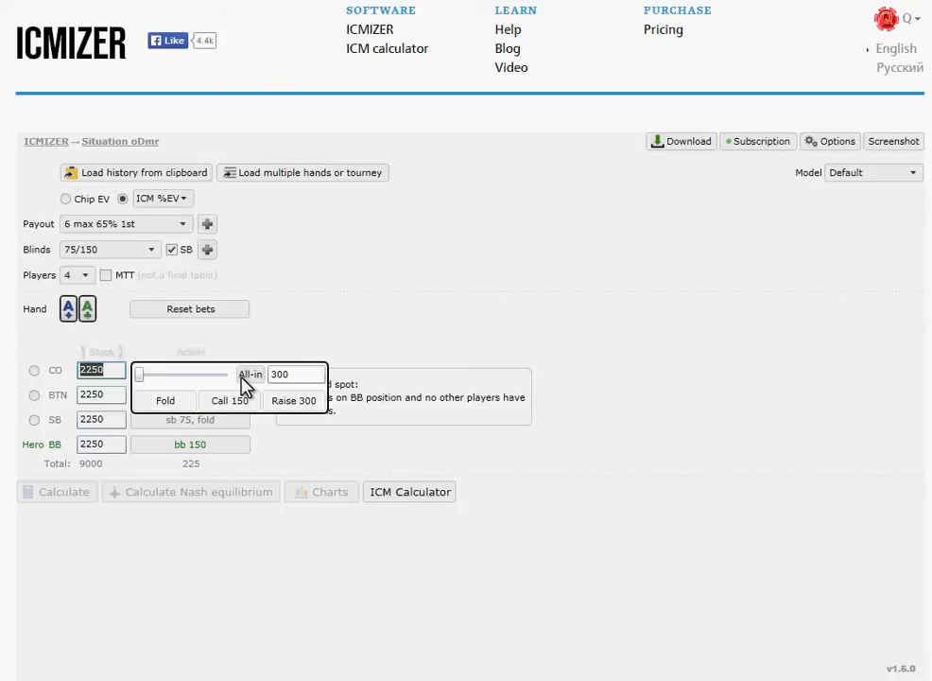
left_click(188, 370)
left_click(249, 377)
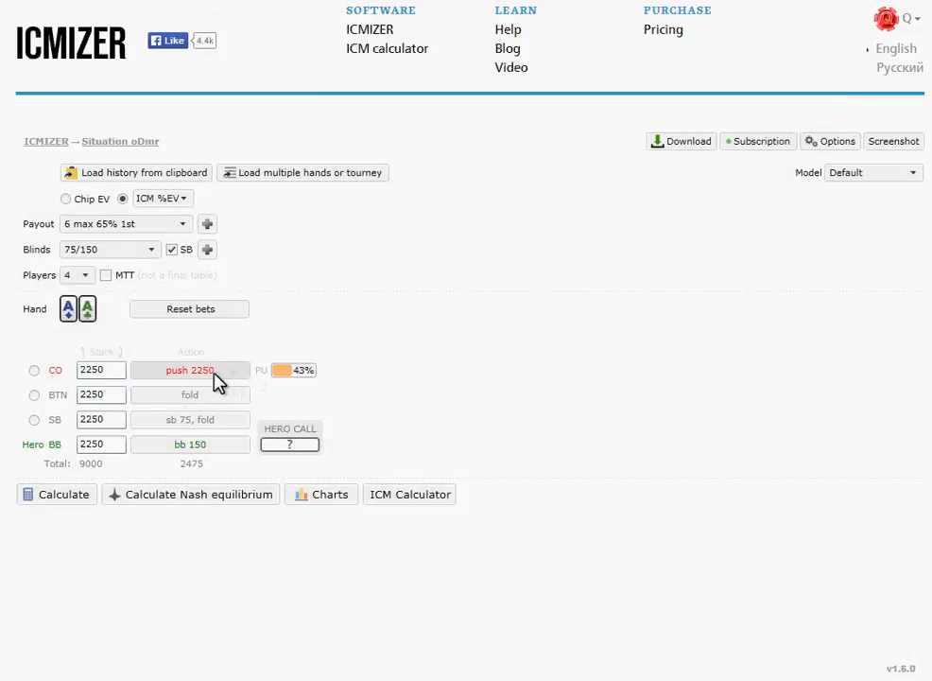
Change CO's action to a raise to 300
left_click(221, 381)
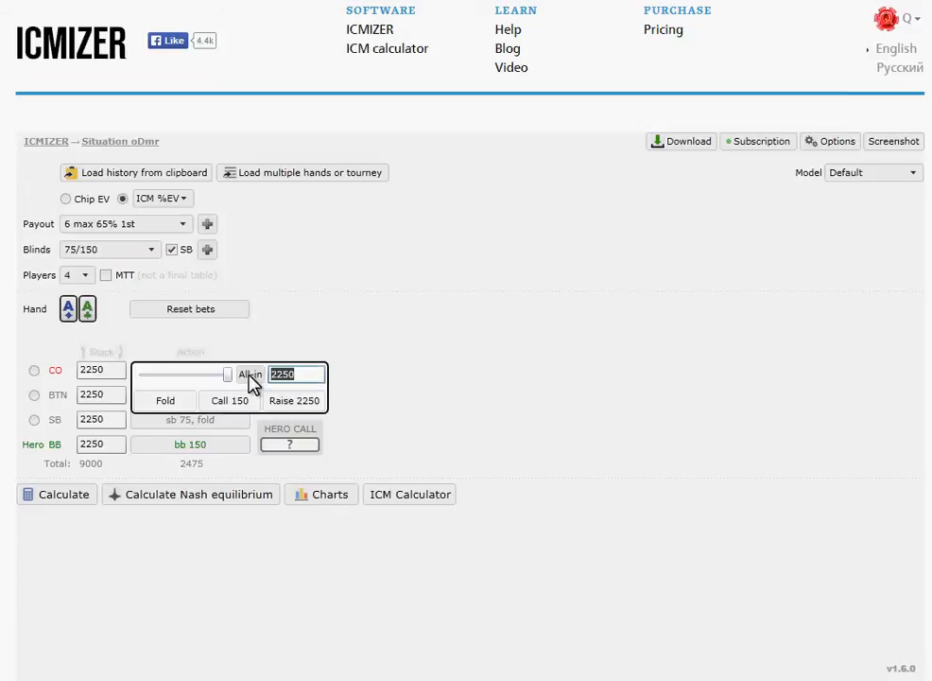
type("30")
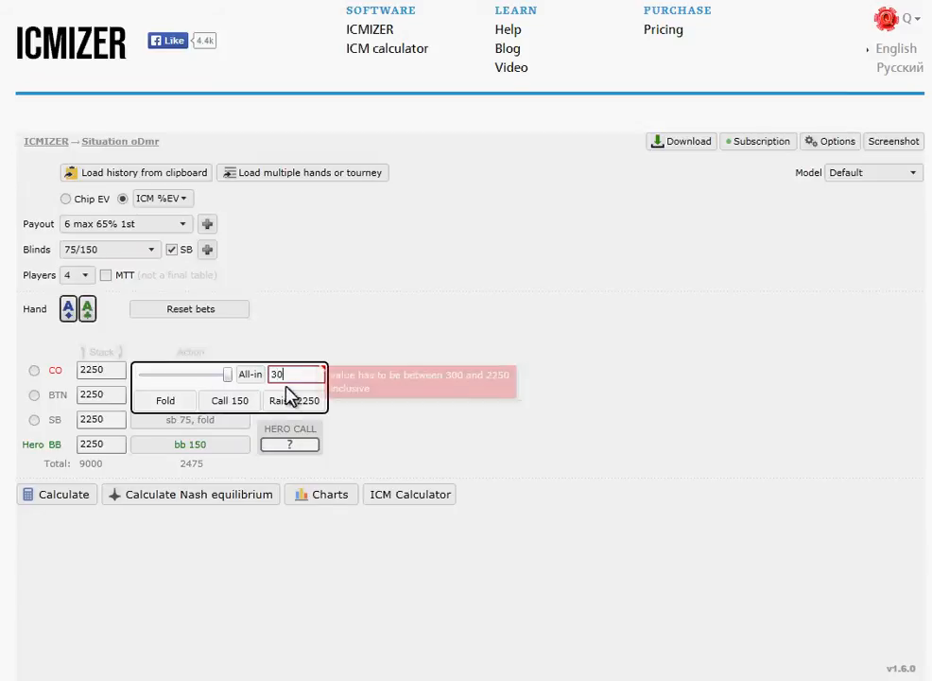
type("0")
left_click(294, 403)
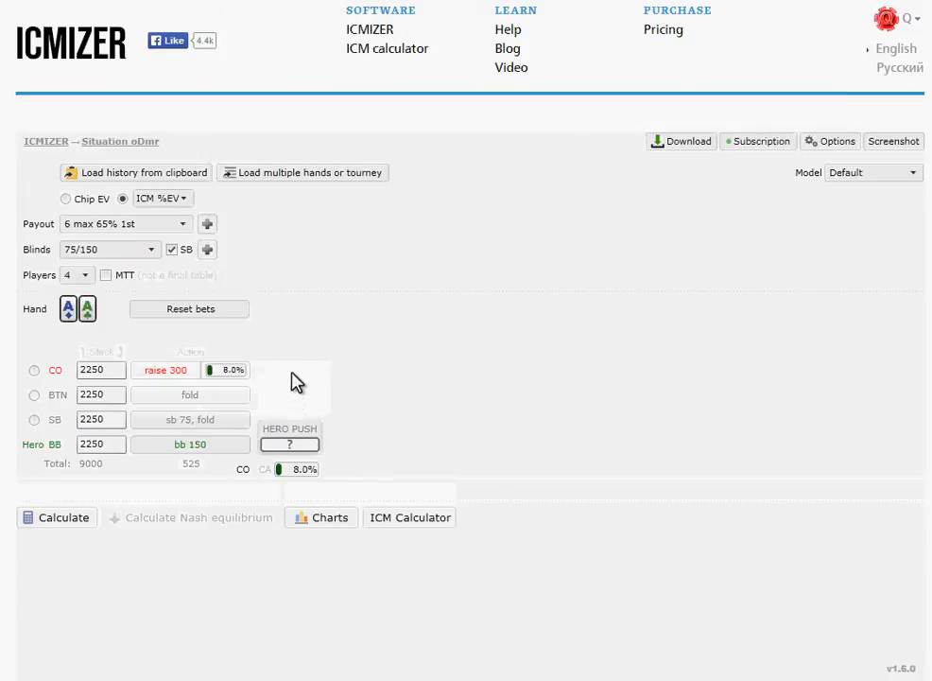
Widen CO's raising range to about 28%
left_click(236, 371)
left_click_drag(298, 523, 365, 523)
left_click(170, 490)
Set CO's call range against Hero's push to about 12% (44+,A7s+,A9o+,KJs+) and calculate Hero's push range, closing the result
left_click(301, 471)
left_click_drag(428, 526, 486, 525)
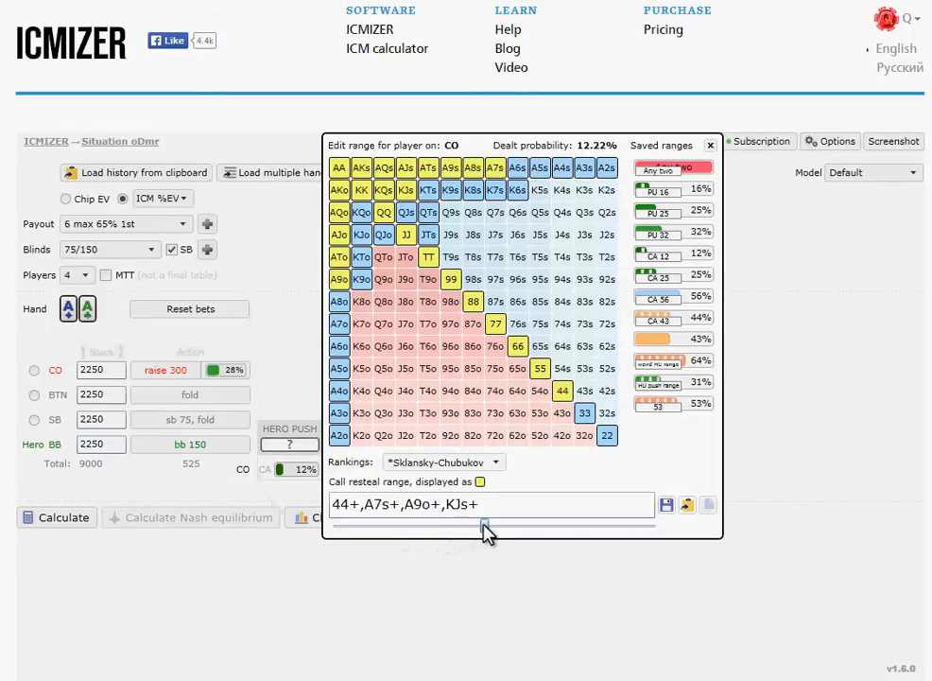
left_click(237, 487)
left_click(84, 517)
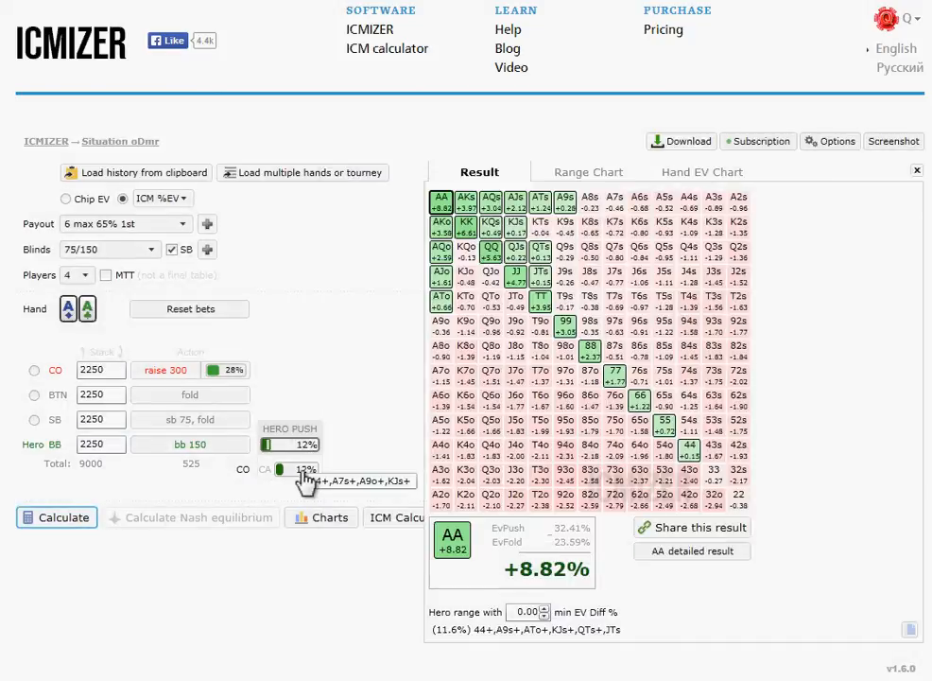
left_click(917, 171)
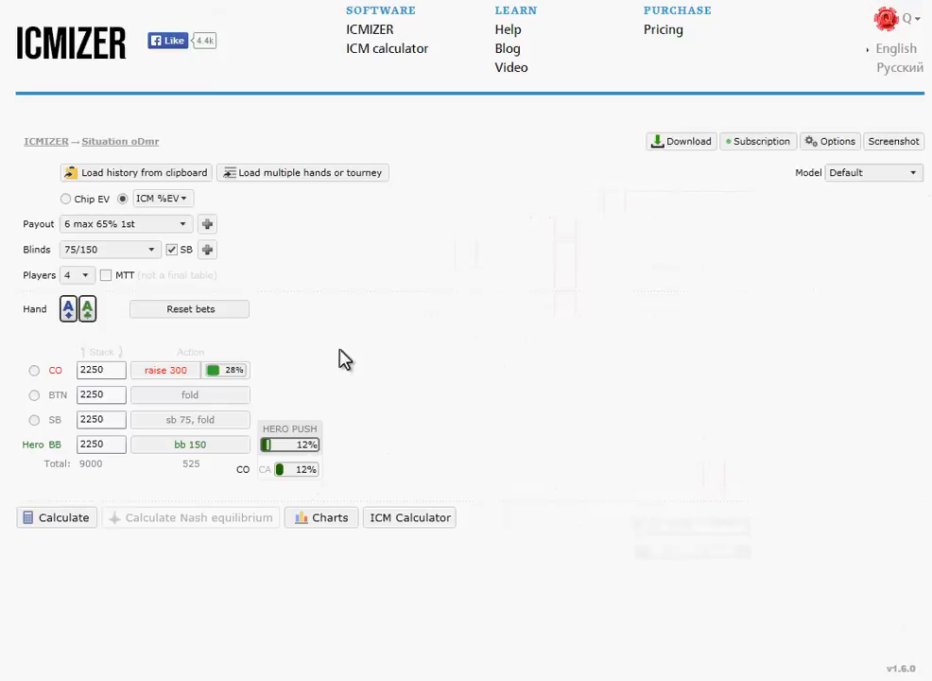
Set CO back to fold and make the BTN limp for 150
left_click(168, 372)
left_click(172, 401)
left_click(202, 398)
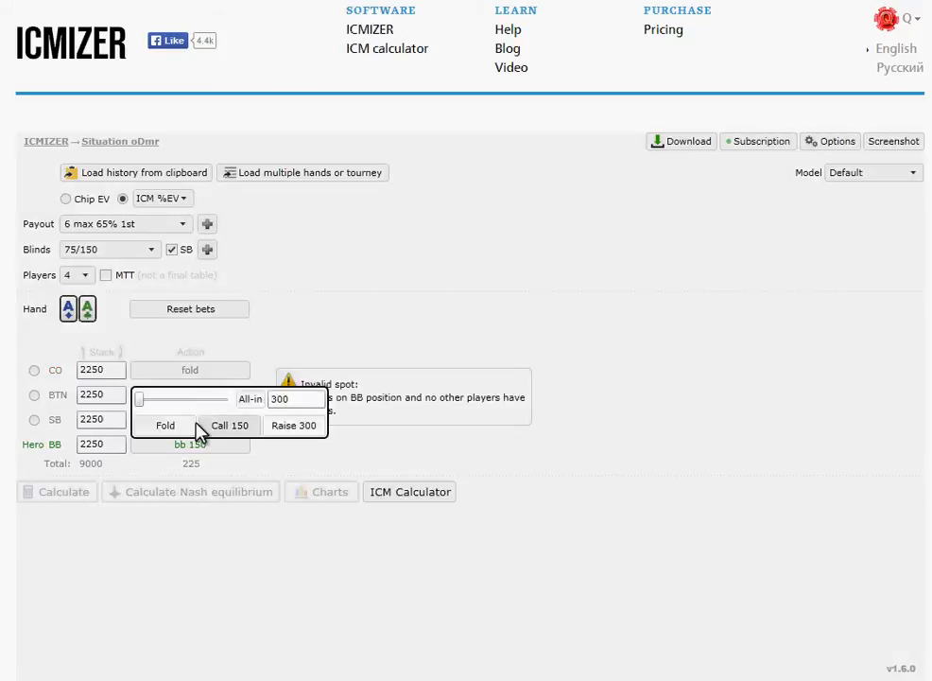
left_click(232, 426)
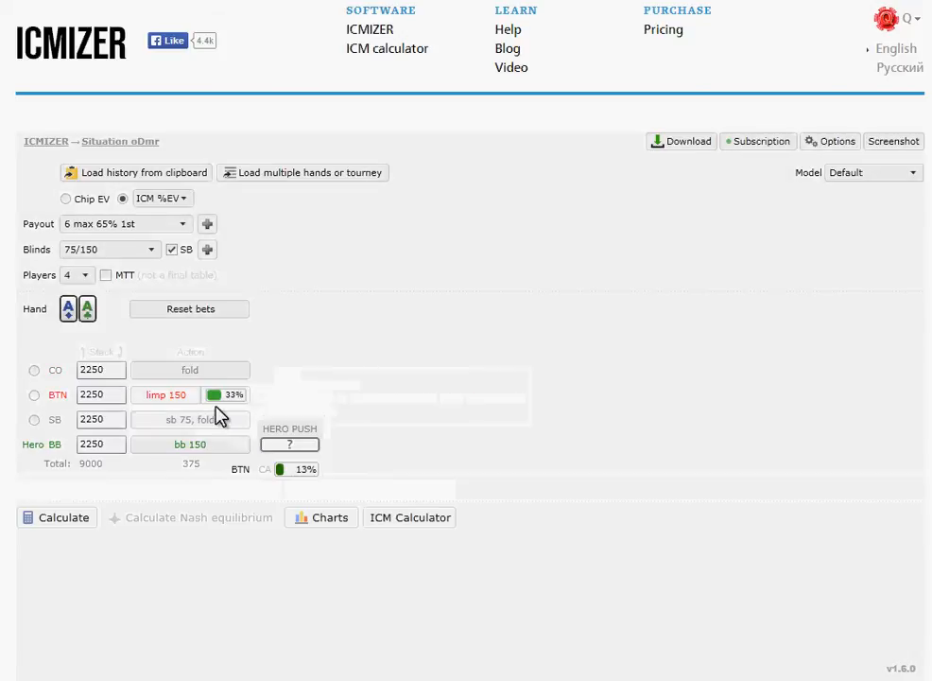
Reset the bets and check the payout choices while keeping 6 max 65% 1st
left_click(210, 320)
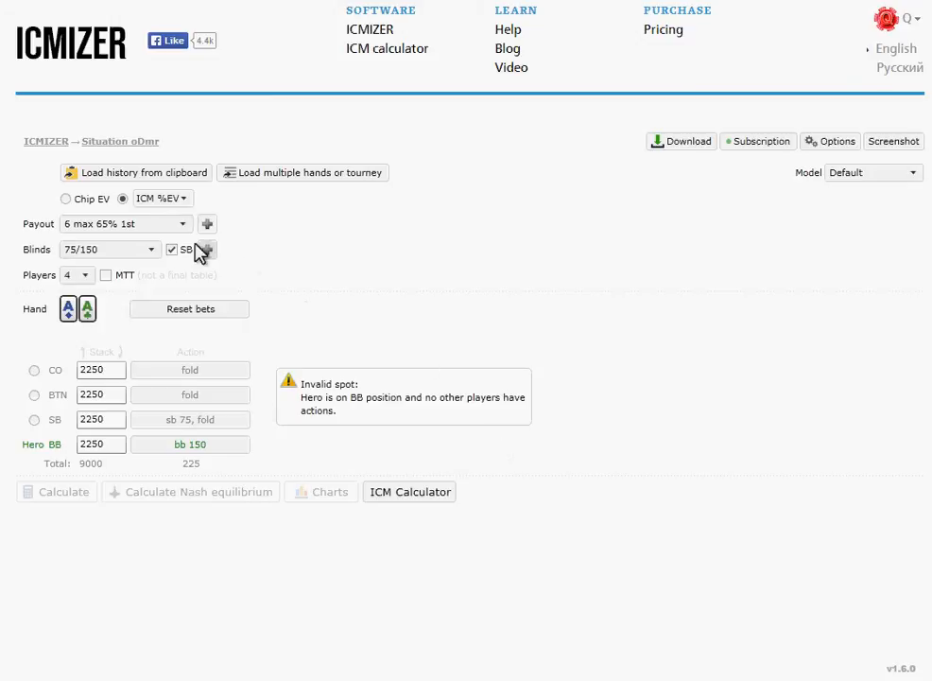
left_click(126, 227)
left_click(124, 227)
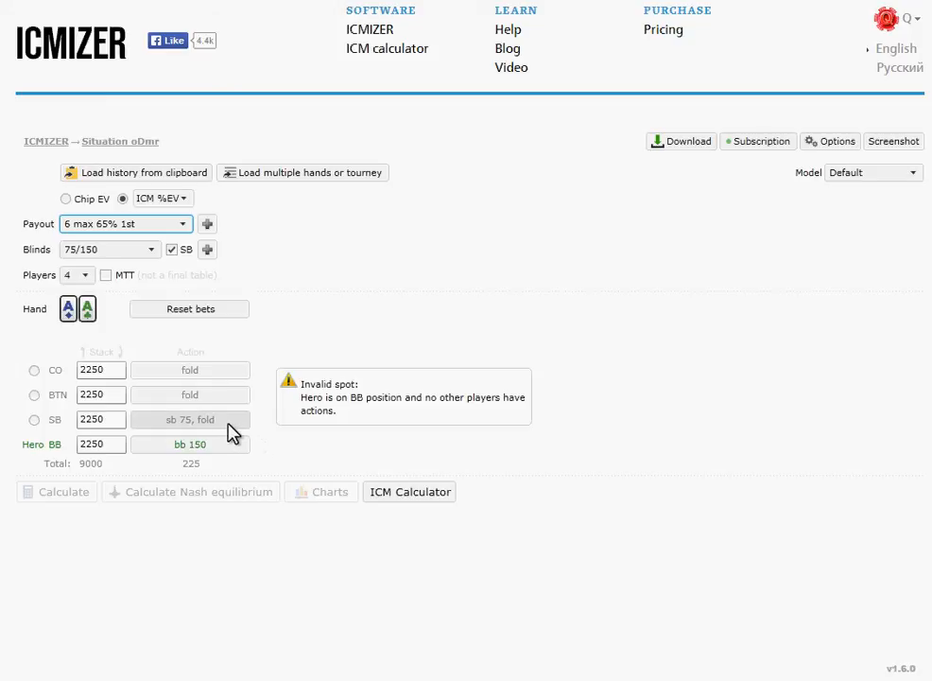
Set up the pasted four-player 150/300 spot with pocket nines for Chip EV with Hero on the BTN
key("ctrl+v")
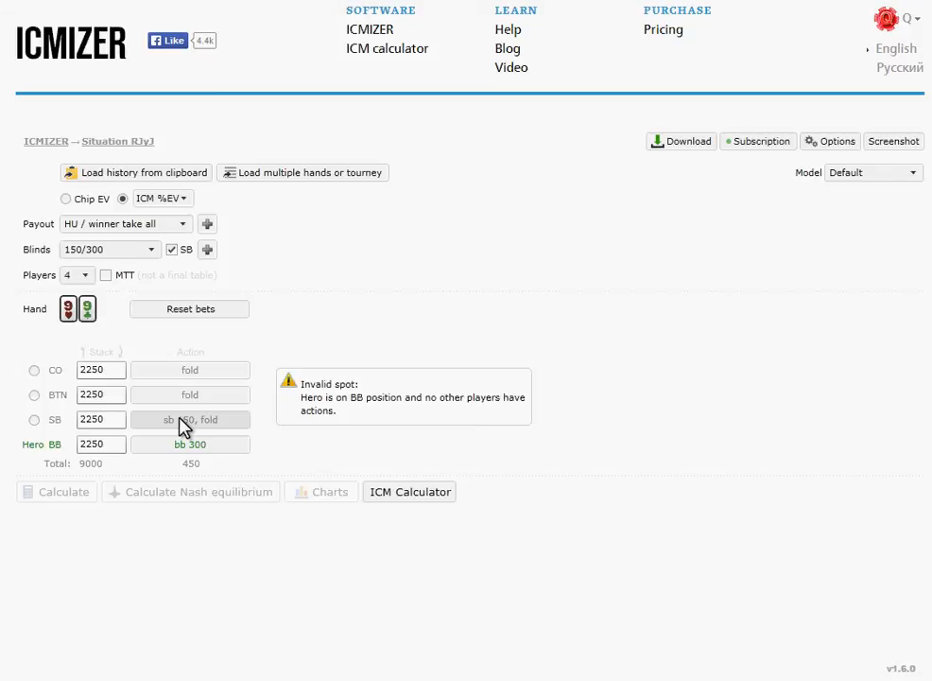
left_click(67, 199)
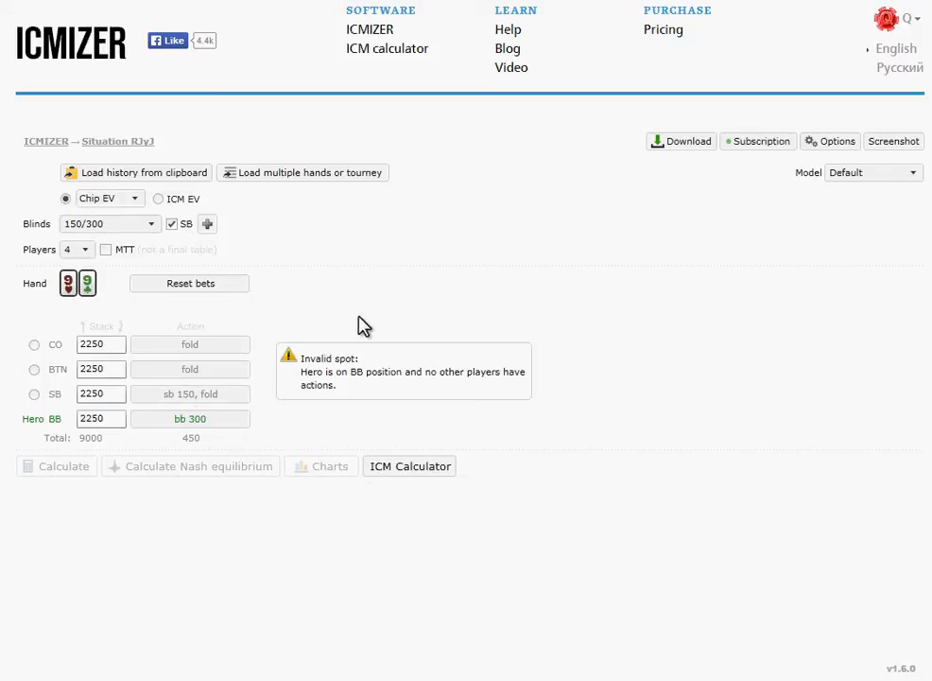
left_click(34, 370)
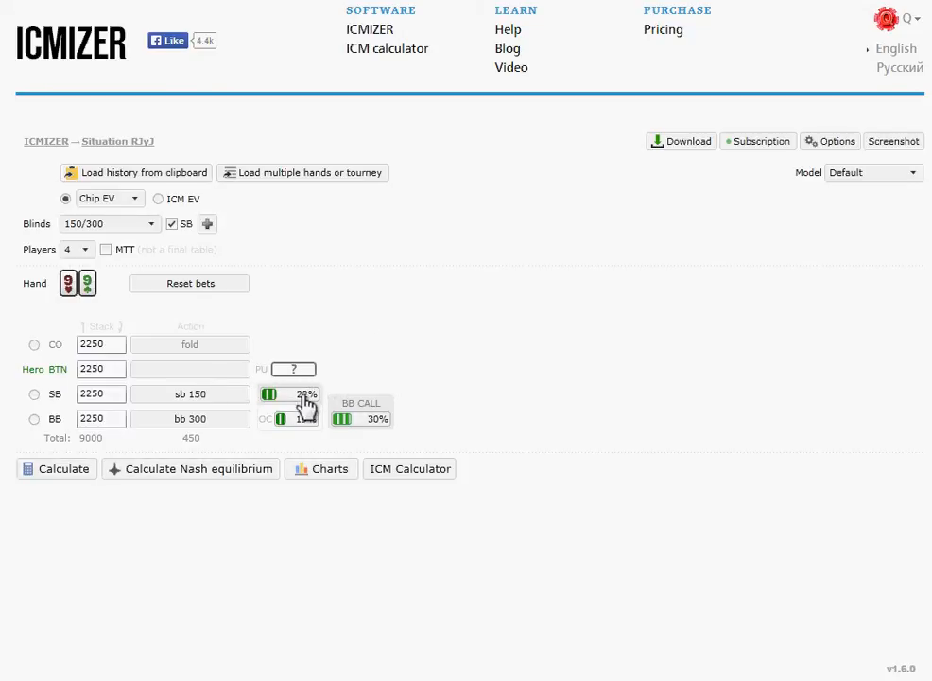
Examine SB's calling range and BB's overcalling and calling ranges against Hero's BTN push
mouse_move(295, 405)
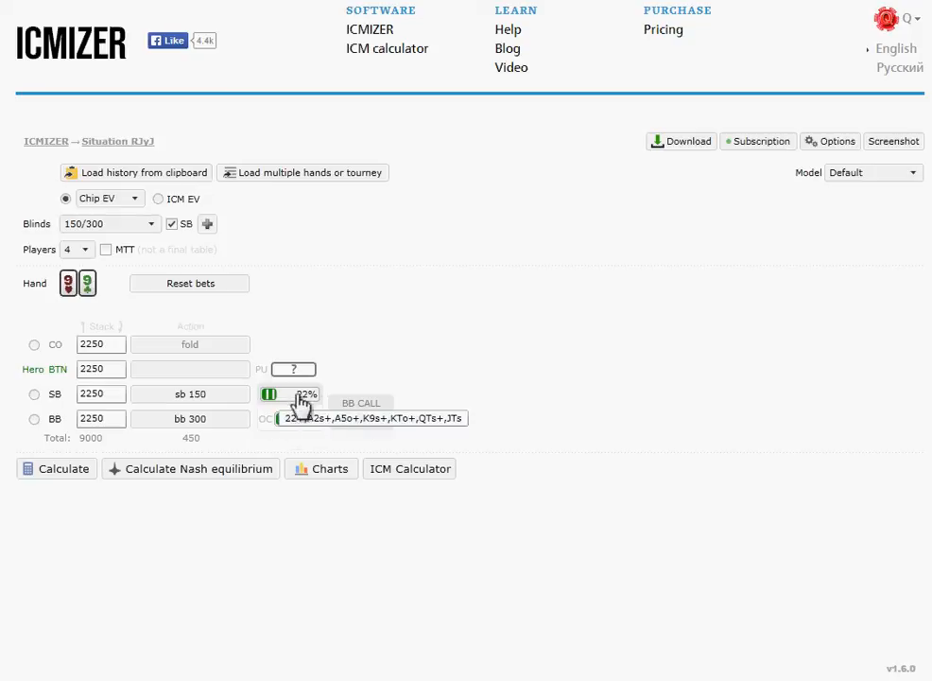
mouse_move(296, 425)
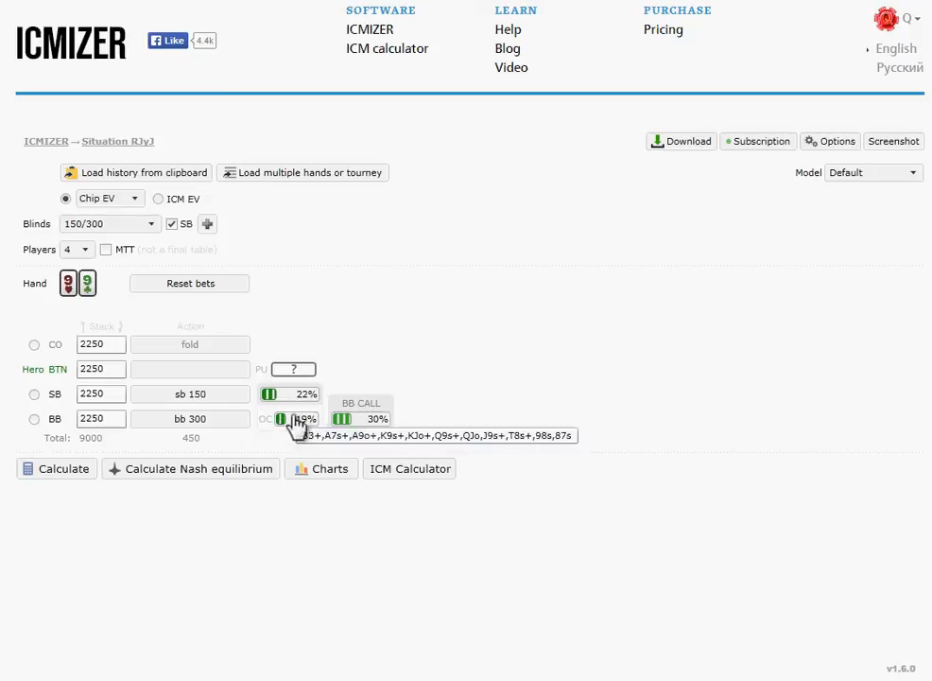
left_click(96, 376)
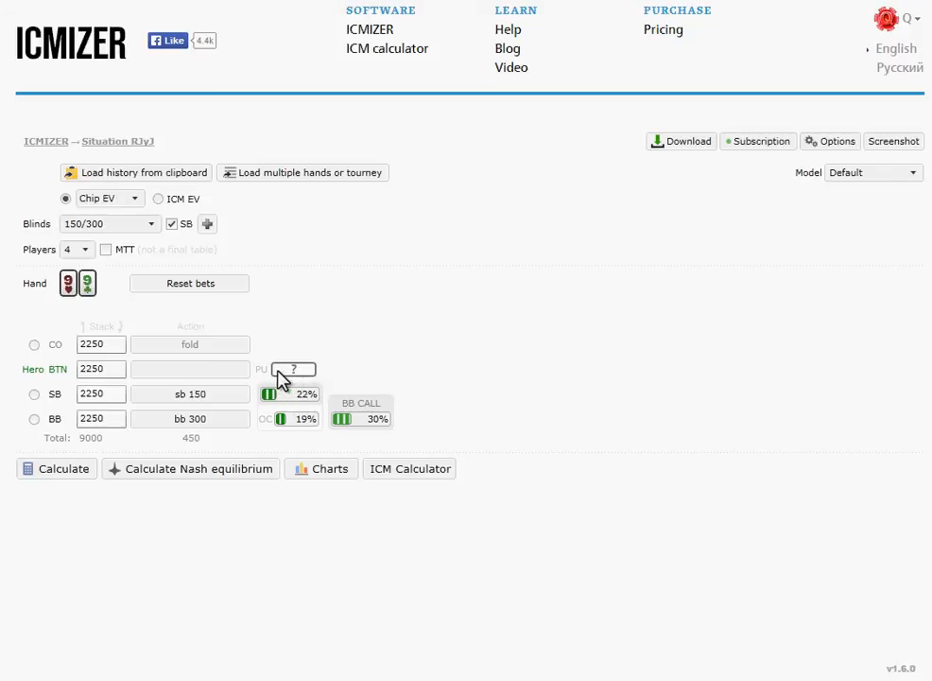
left_click(114, 376)
mouse_move(309, 405)
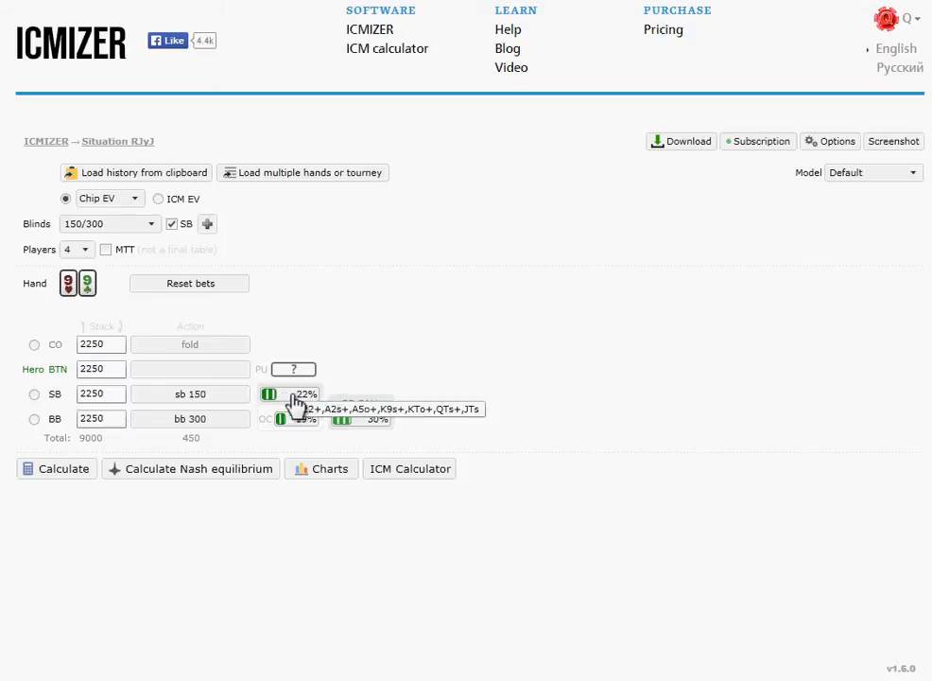
mouse_move(347, 426)
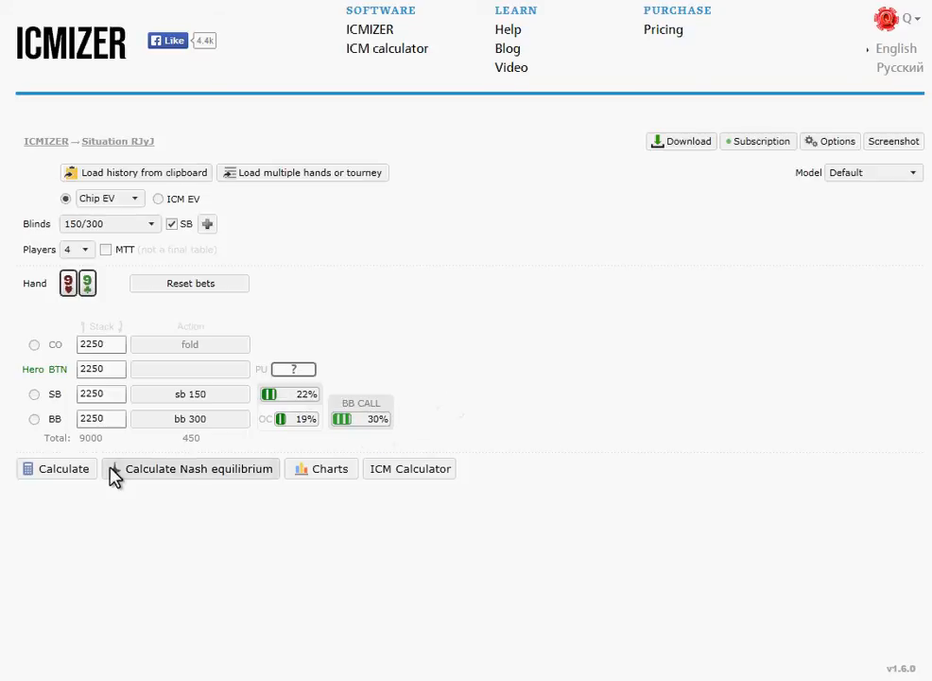
Calculate Hero's Chip EV push range from the BTN, read its hands and close the result
left_click(82, 475)
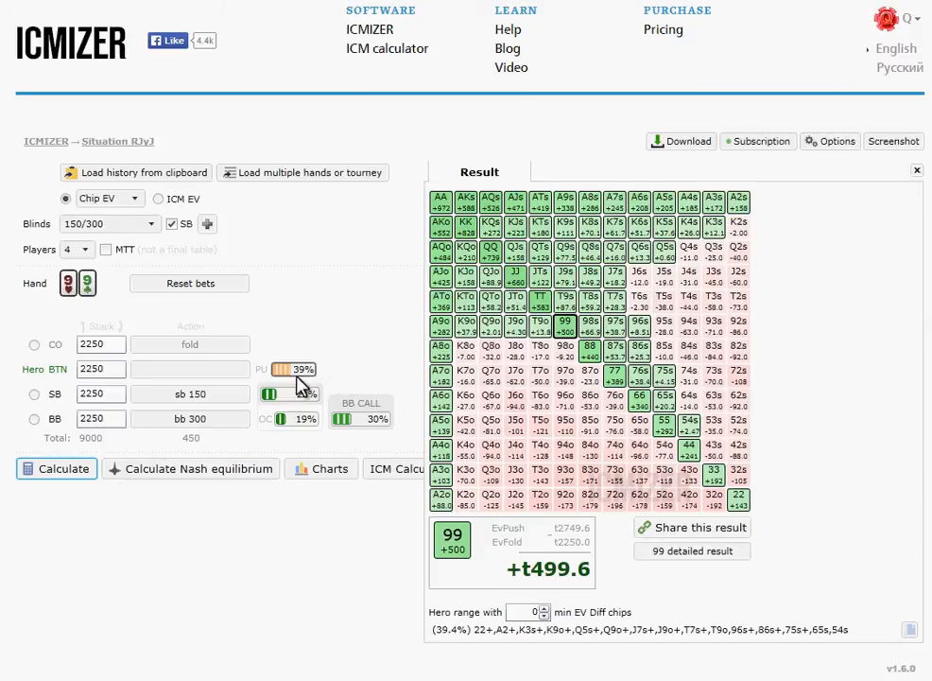
mouse_move(303, 377)
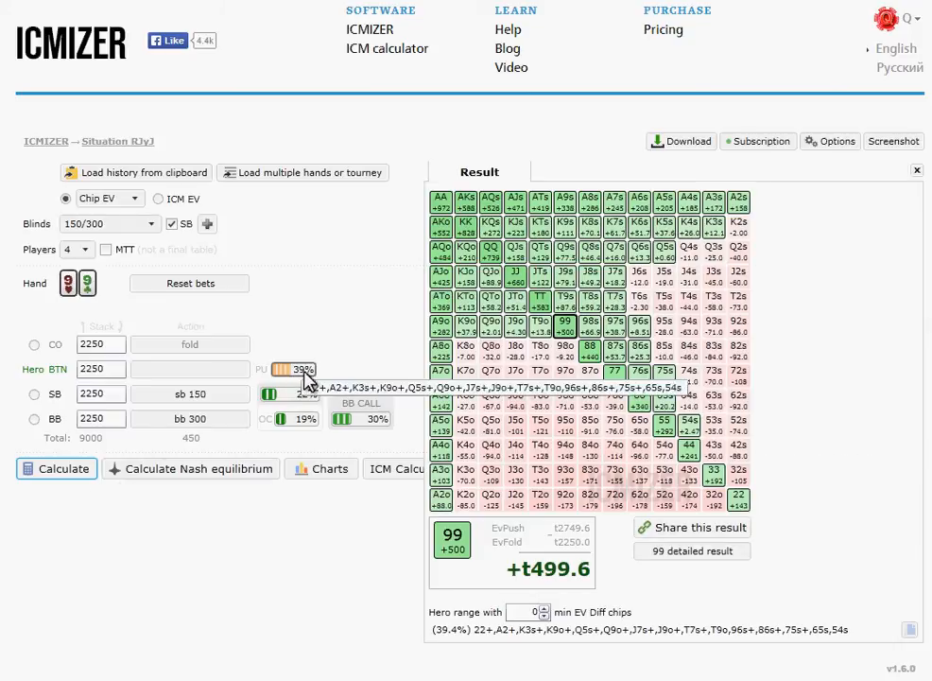
left_click(916, 170)
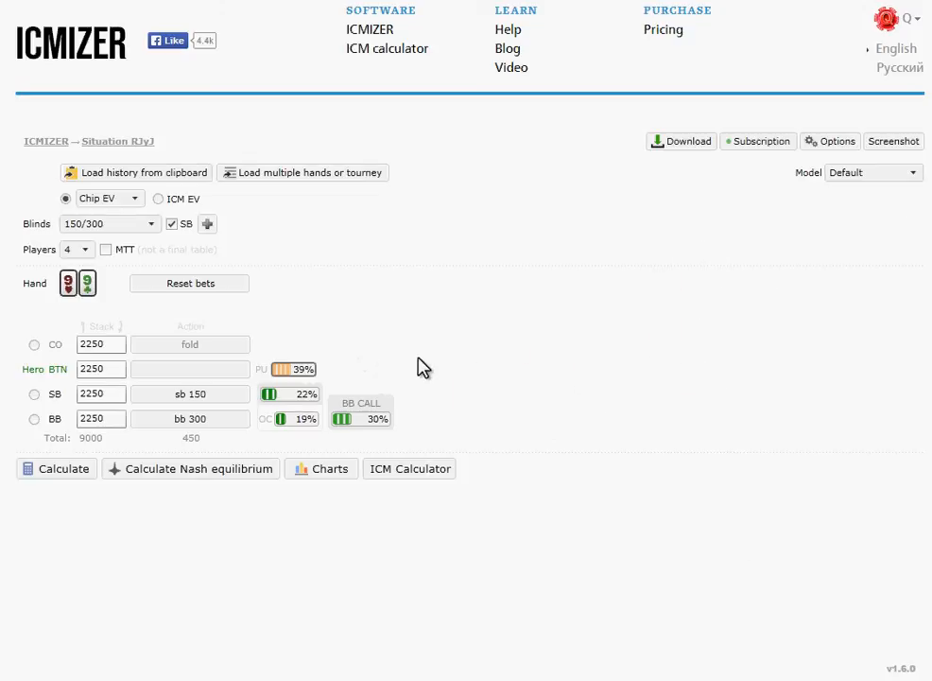
Make CO push all-in for 2250 with a range of about 36% (22+,A2+,K2s+,K5o+,Q8s+,Q9o+,J9s+,JTo)
left_click(200, 346)
left_click(254, 352)
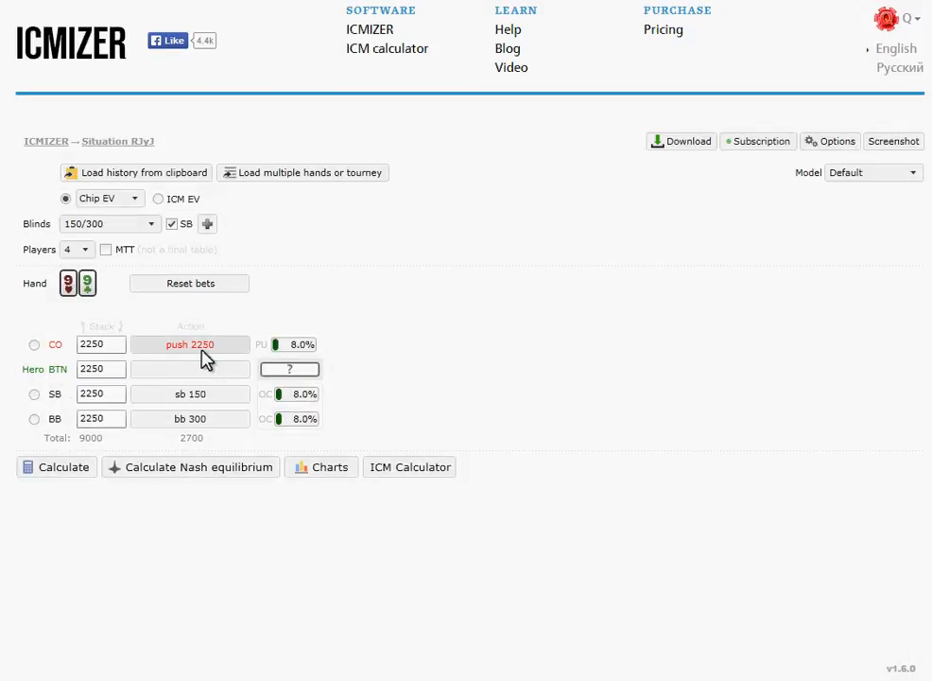
left_click(303, 344)
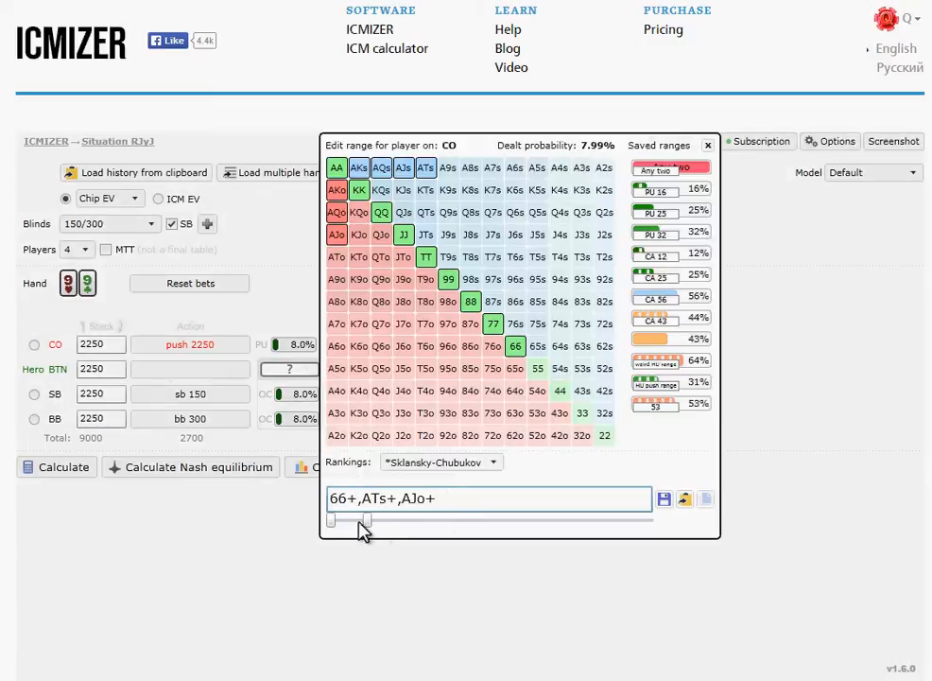
left_click_drag(373, 520, 463, 515)
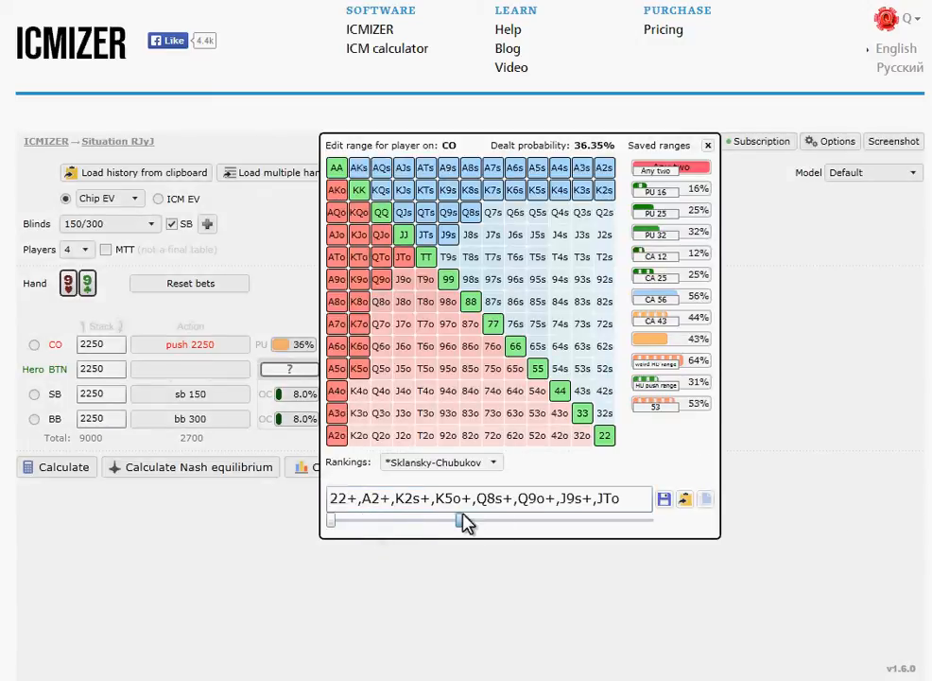
left_click(257, 515)
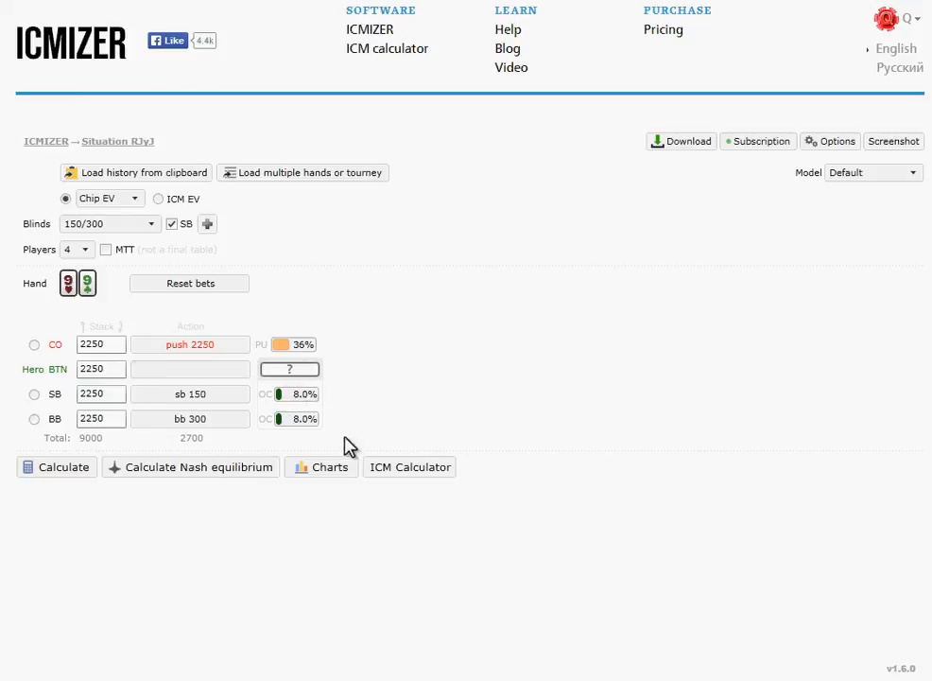
Tighten the SB and BB overcall ranges to about 3.8% (TT+,AQs+,AKo) and calculate Hero's BTN range against CO's push
left_click(304, 398)
left_click_drag(375, 526, 358, 529)
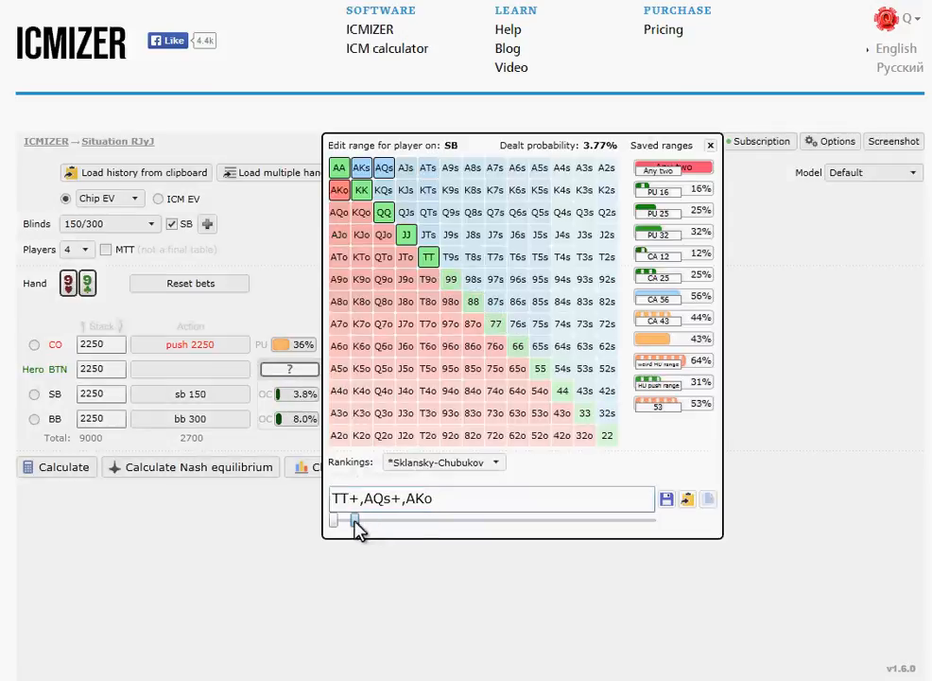
left_click_drag(305, 395, 306, 420)
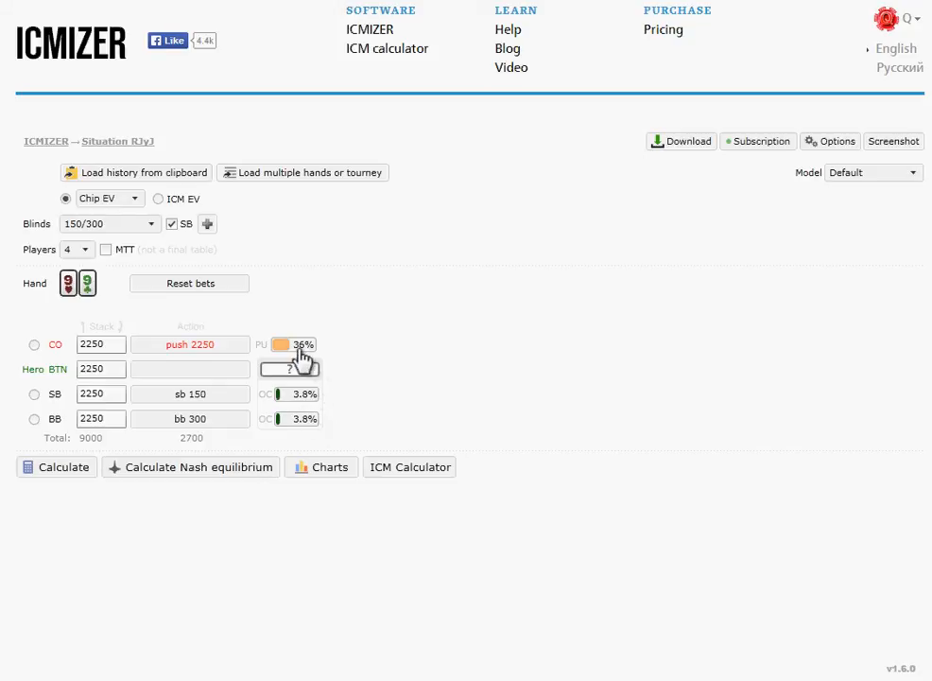
mouse_move(305, 352)
left_click(76, 468)
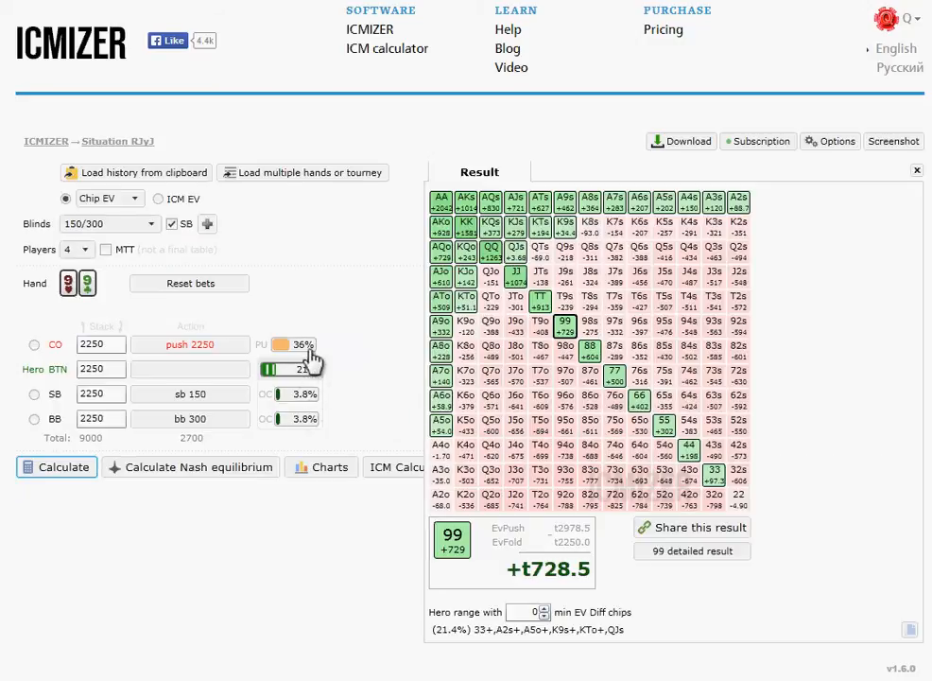
Move Hero to the BB, reset the bets, and make both BTN and CO push all-in for 2250
mouse_move(281, 377)
left_click(34, 418)
left_click(215, 285)
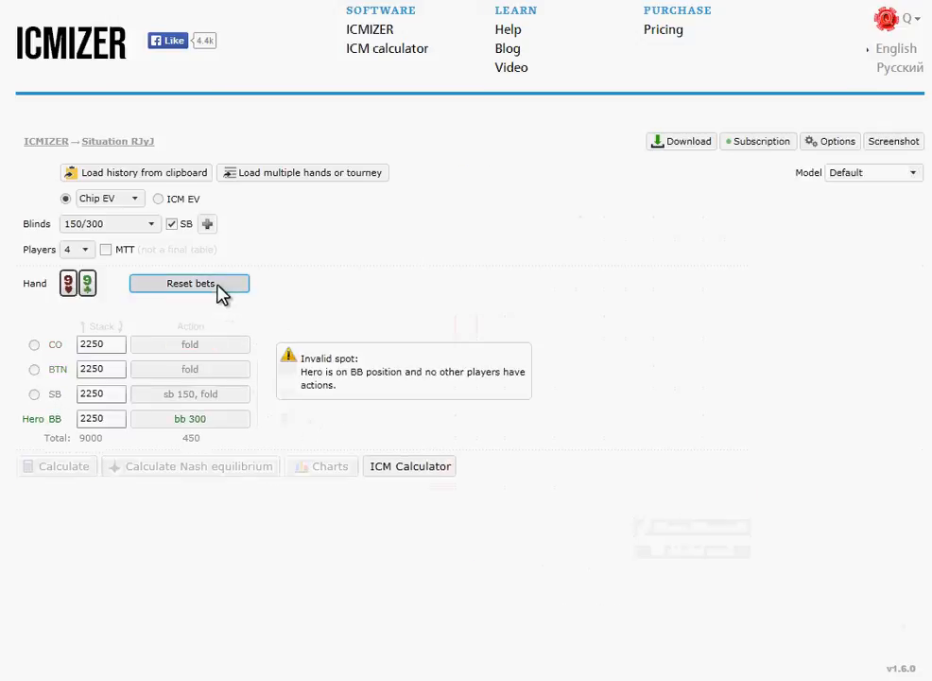
left_click(212, 375)
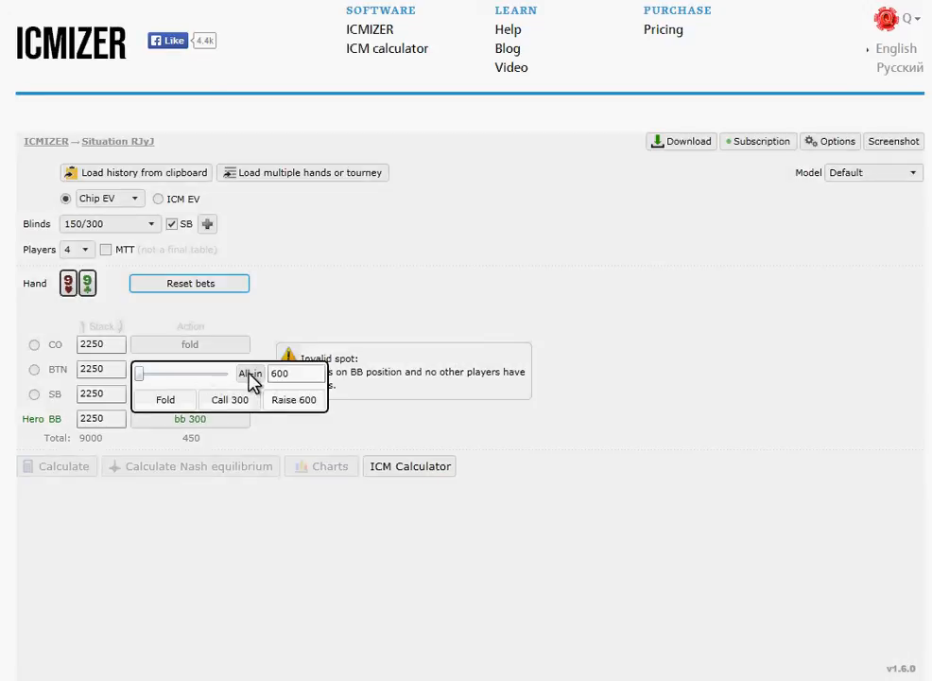
left_click(250, 375)
left_click(216, 343)
left_click(250, 348)
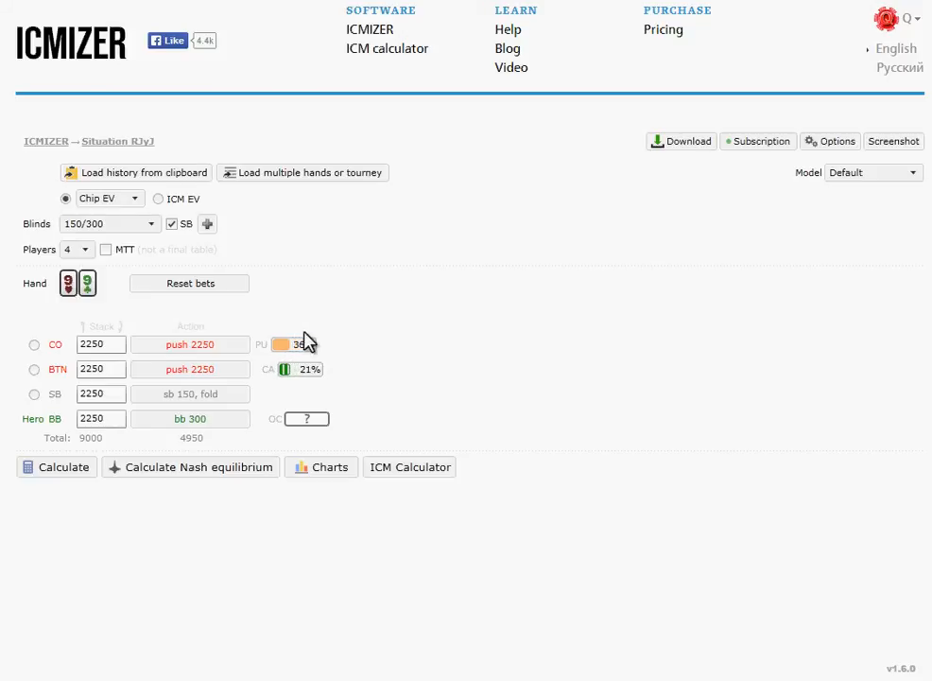
Set BTN's call range to about 12% (44+,A8s+,A9o+,KQs) and calculate Hero's BB overcall range
left_click(305, 369)
mouse_move(379, 525)
left_mouse_down()
mouse_move(427, 522)
mouse_move(386, 525)
left_mouse_up()
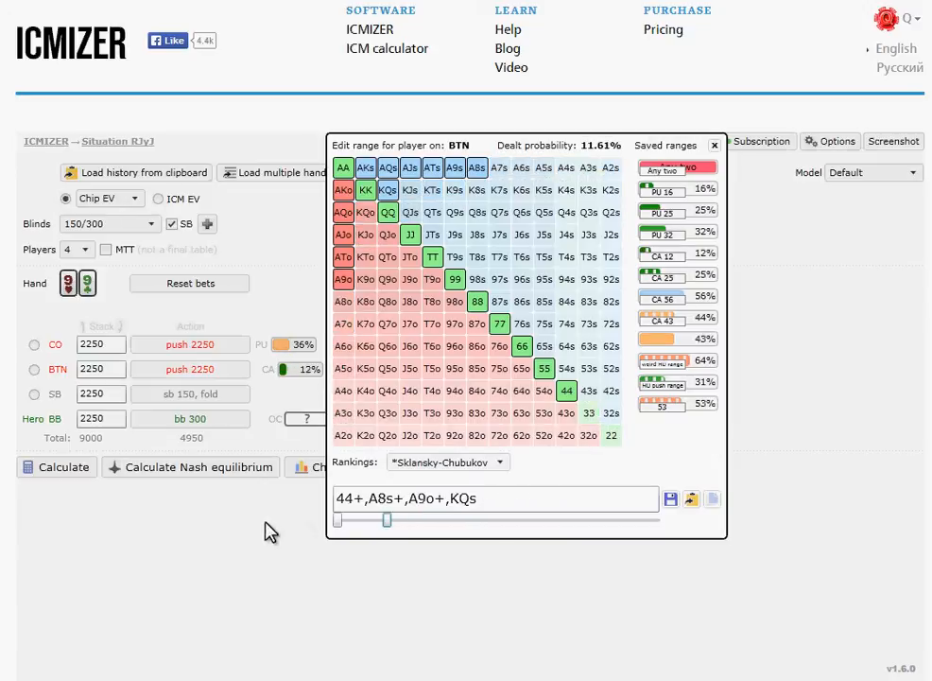
left_click(303, 530)
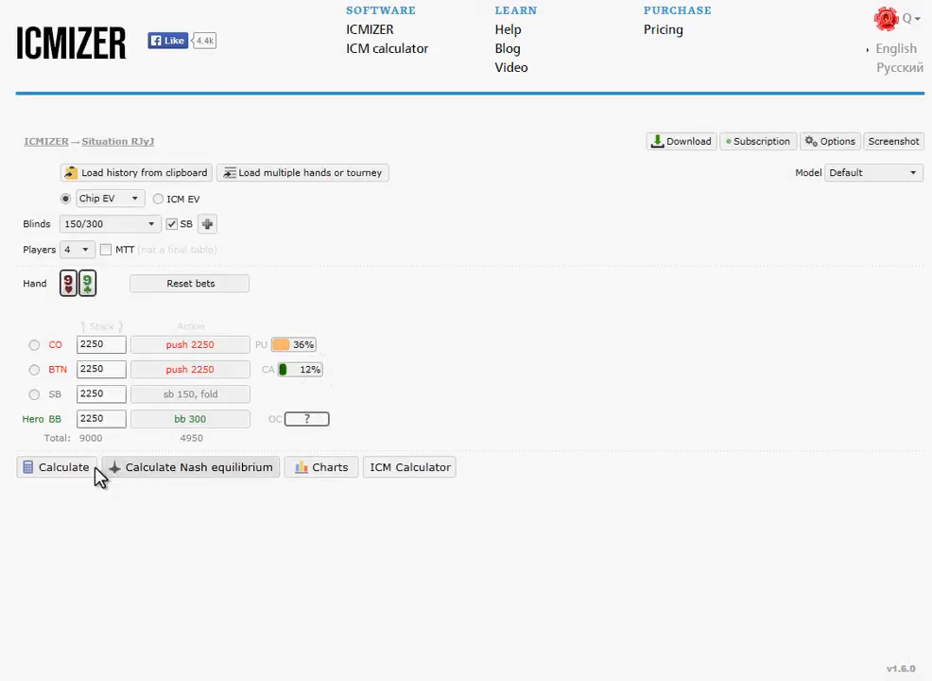
left_click(67, 469)
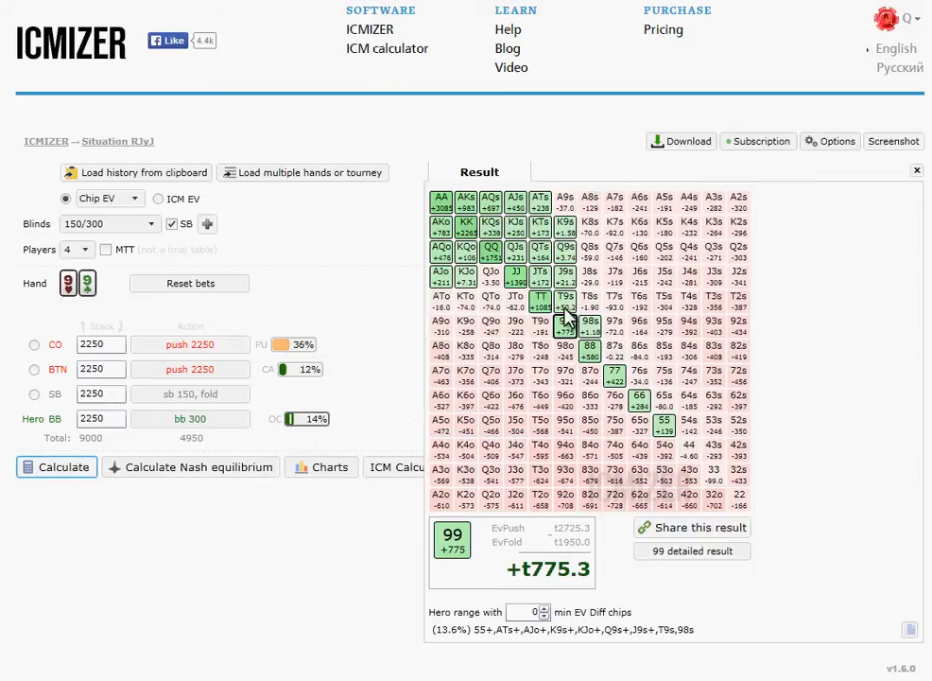
Compare the EV of overcalling with pocket pairs 77, 88, 99 and TT, and check Hero's overcall range
left_click(615, 374)
left_click(591, 349)
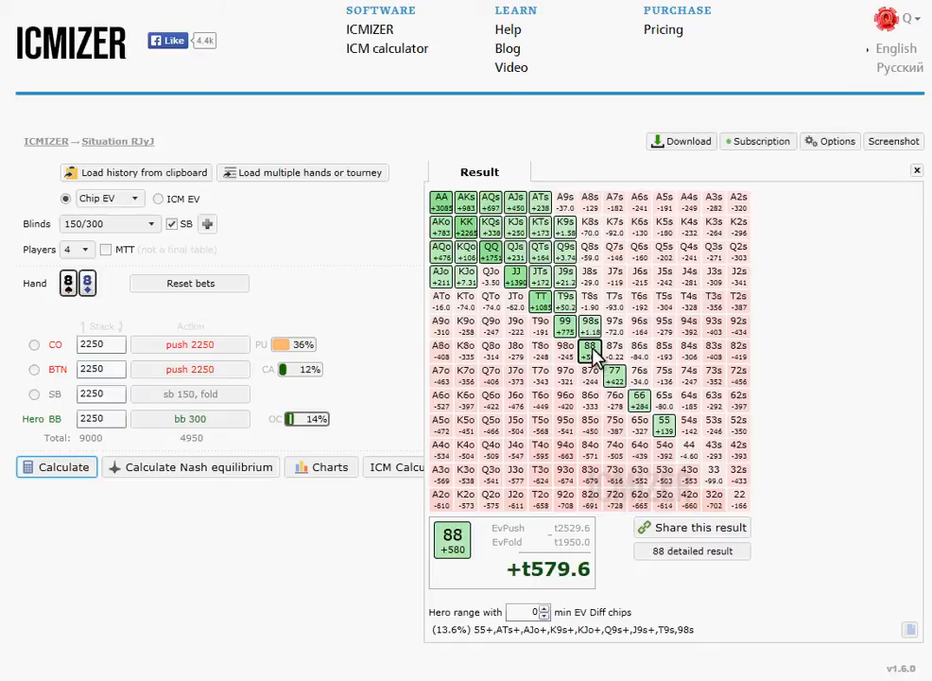
left_click(540, 303)
left_click(563, 333)
left_click(588, 352)
left_click(568, 326)
left_click(588, 354)
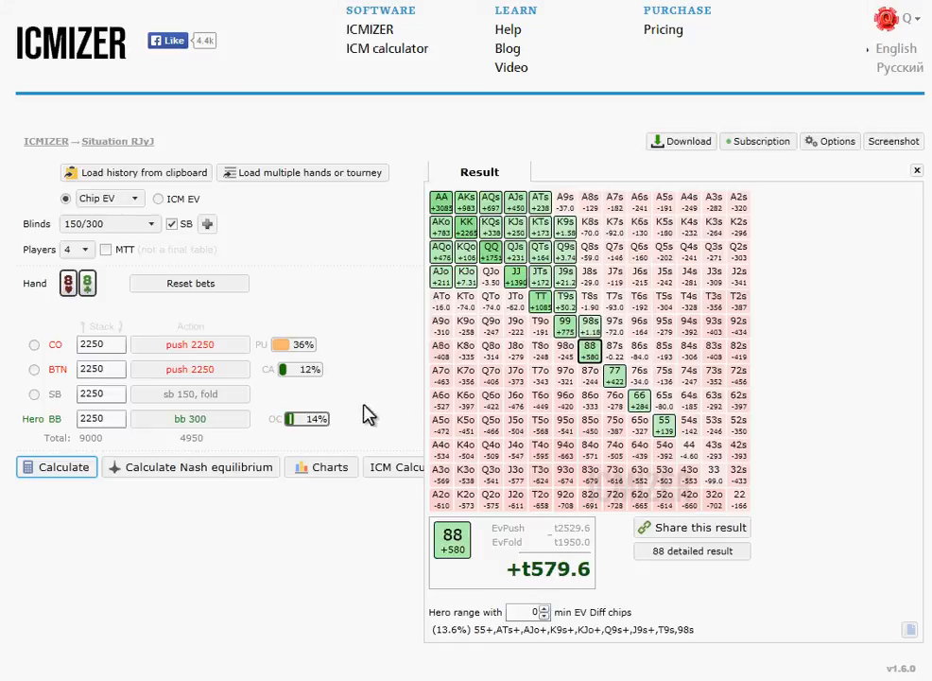
mouse_move(289, 428)
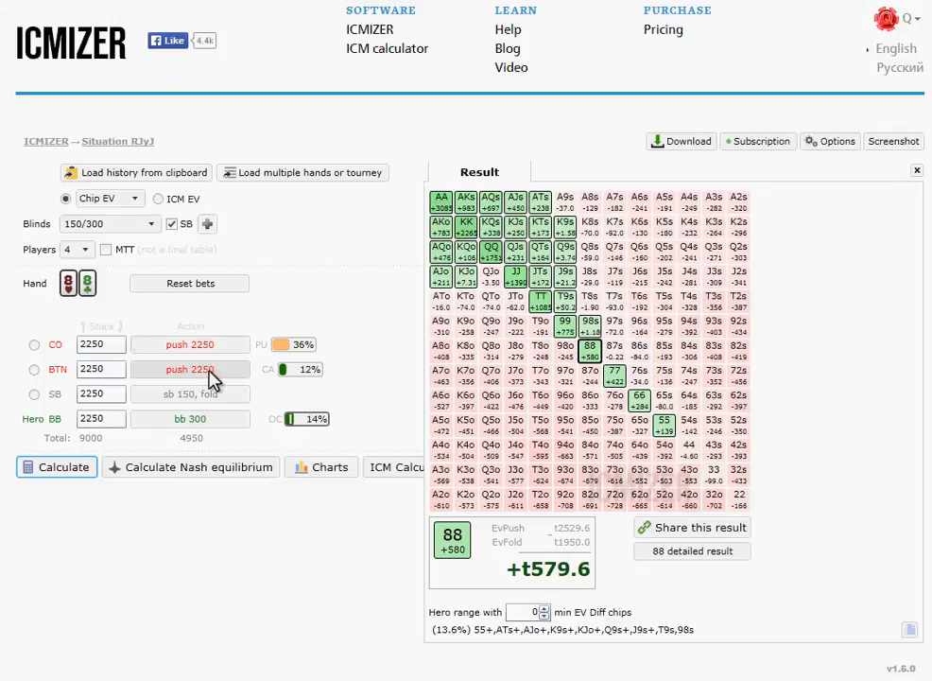
Close the result, switch the spot to ICM EV with the 6 max 65% 1st payout, and check its prize split
left_click(916, 171)
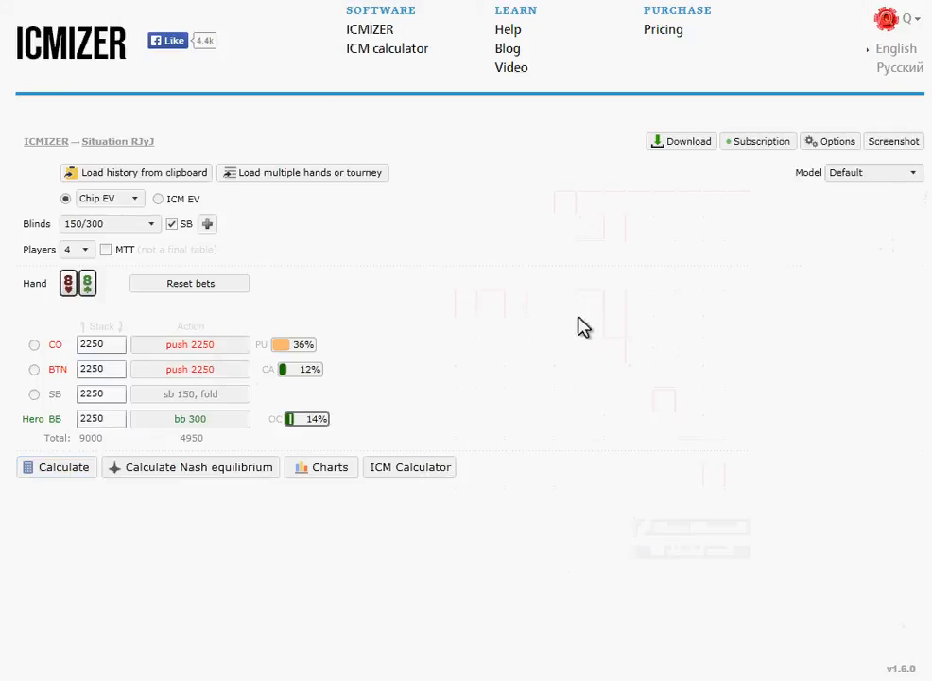
left_click(159, 199)
left_click(178, 225)
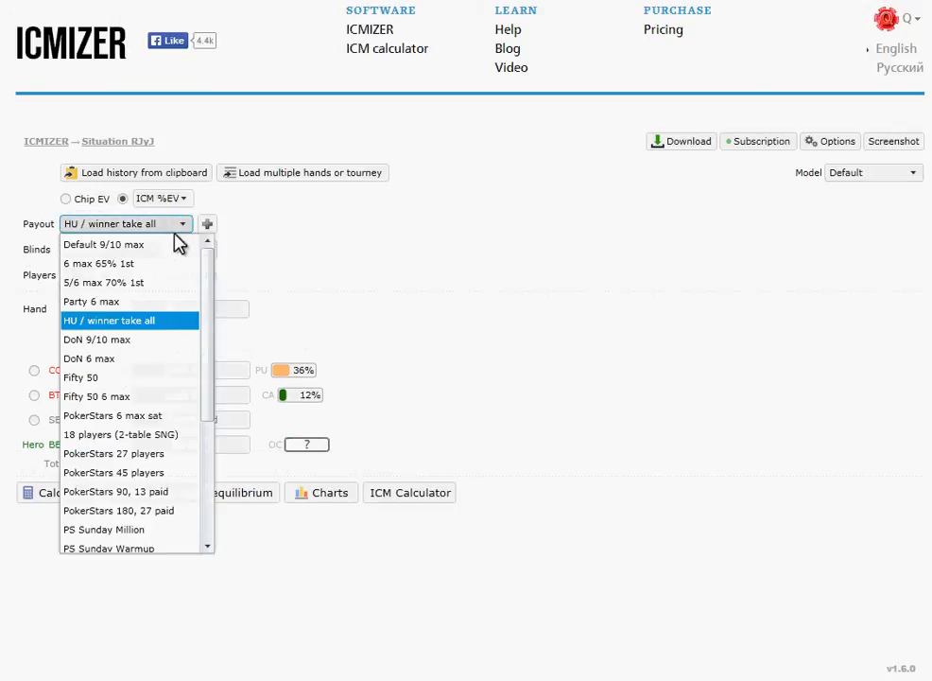
left_click(168, 264)
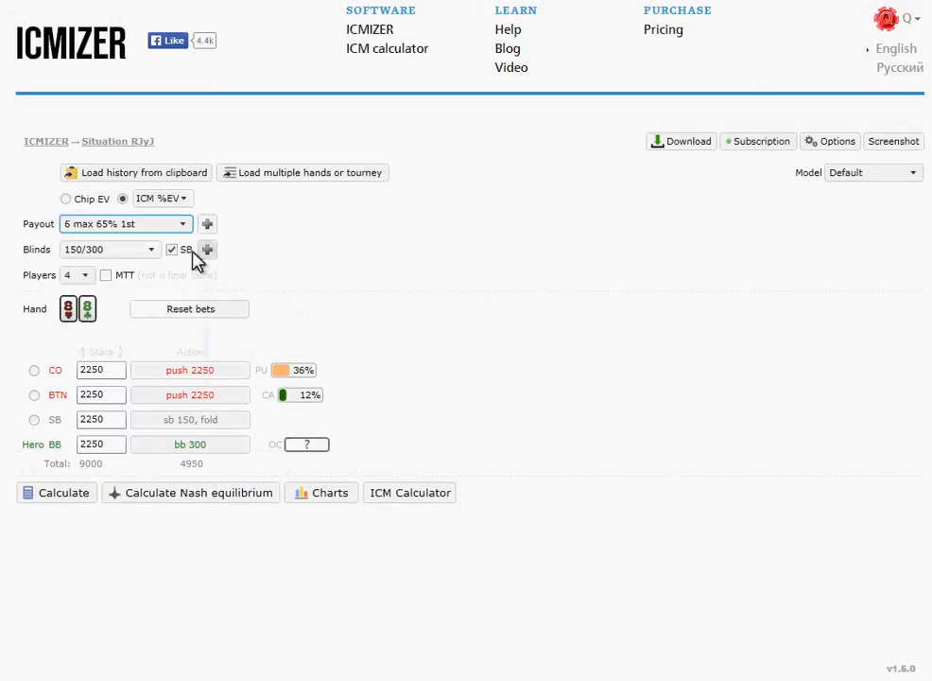
mouse_move(136, 230)
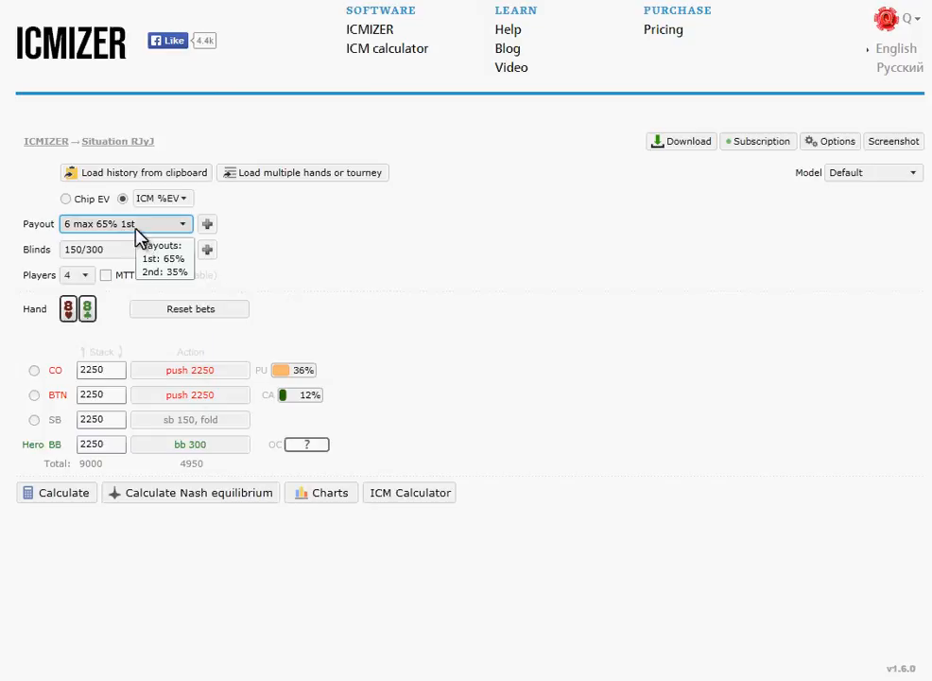
Move Hero to the SB and compare BB's range settings between Chip EV and ICM EV, ending on ICM EV
left_click(34, 418)
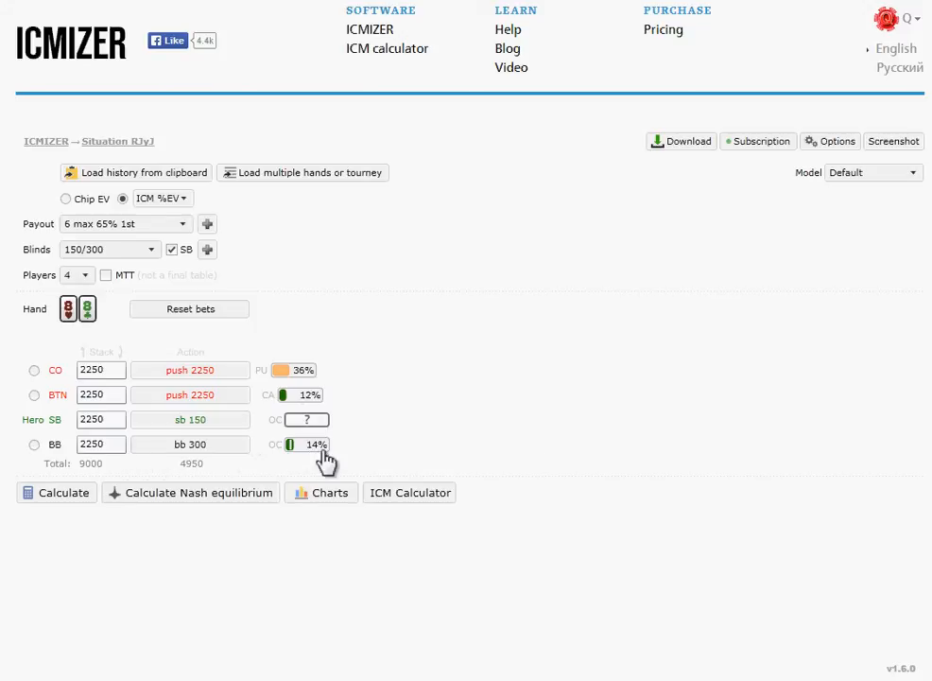
left_click(65, 199)
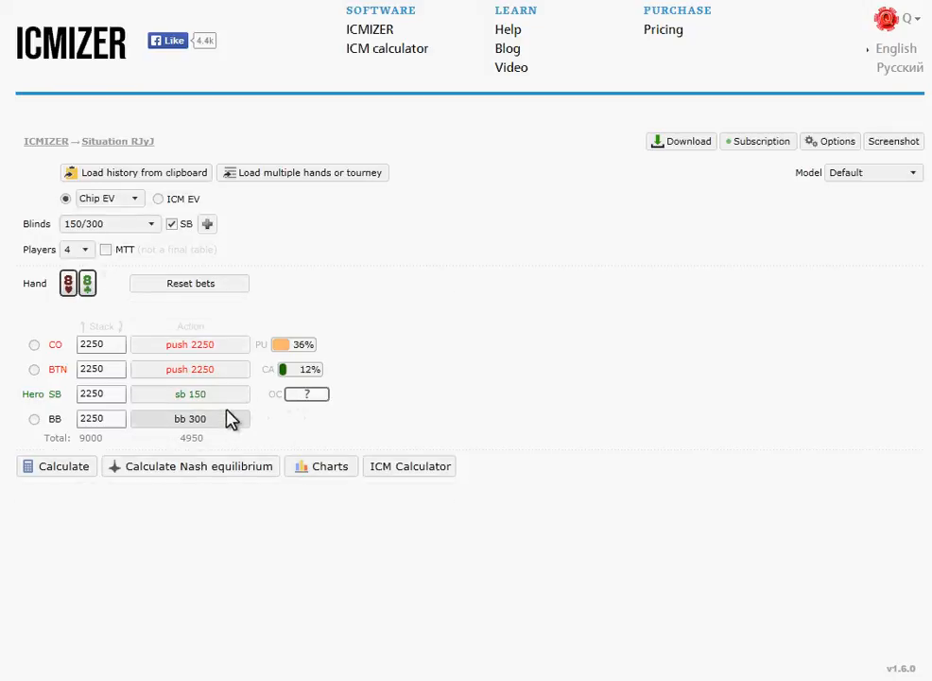
left_click(158, 200)
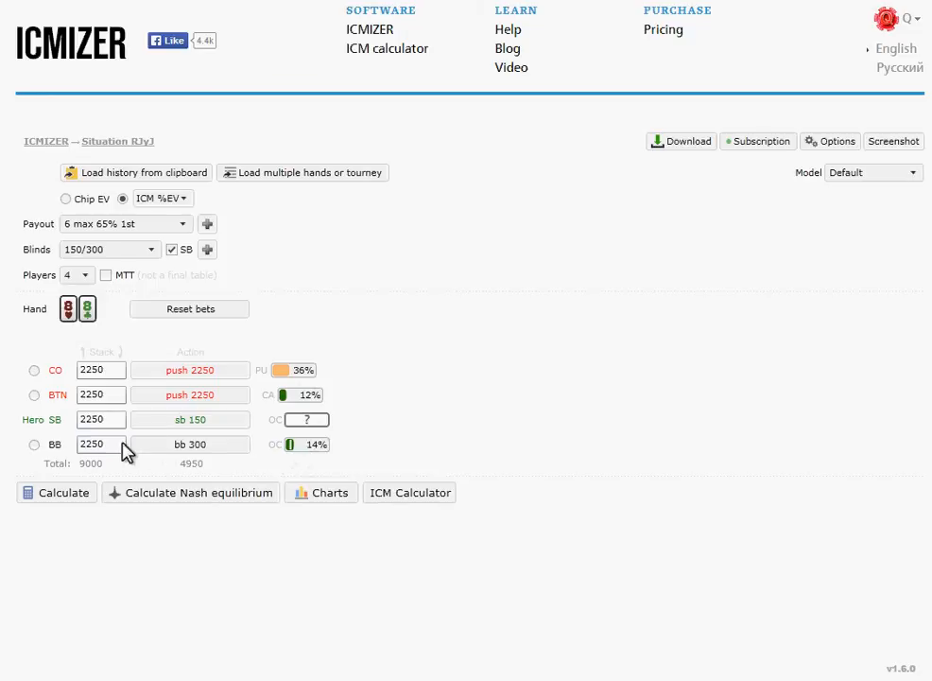
Widen BB's overcall range to any two cards and calculate Hero's SB overcall range under ICM
left_click(308, 444)
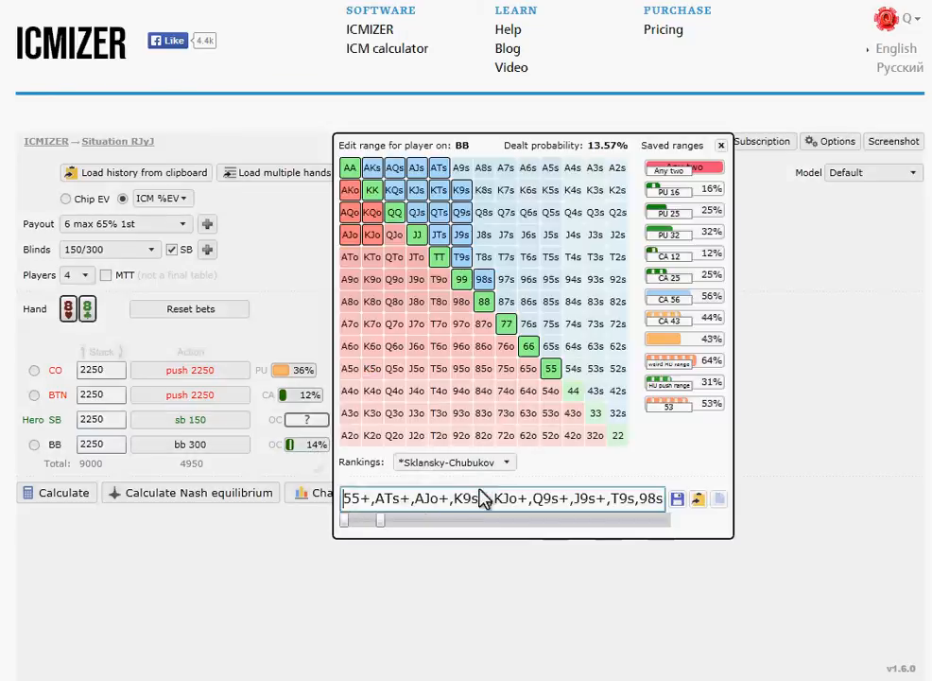
left_click_drag(381, 520, 669, 523)
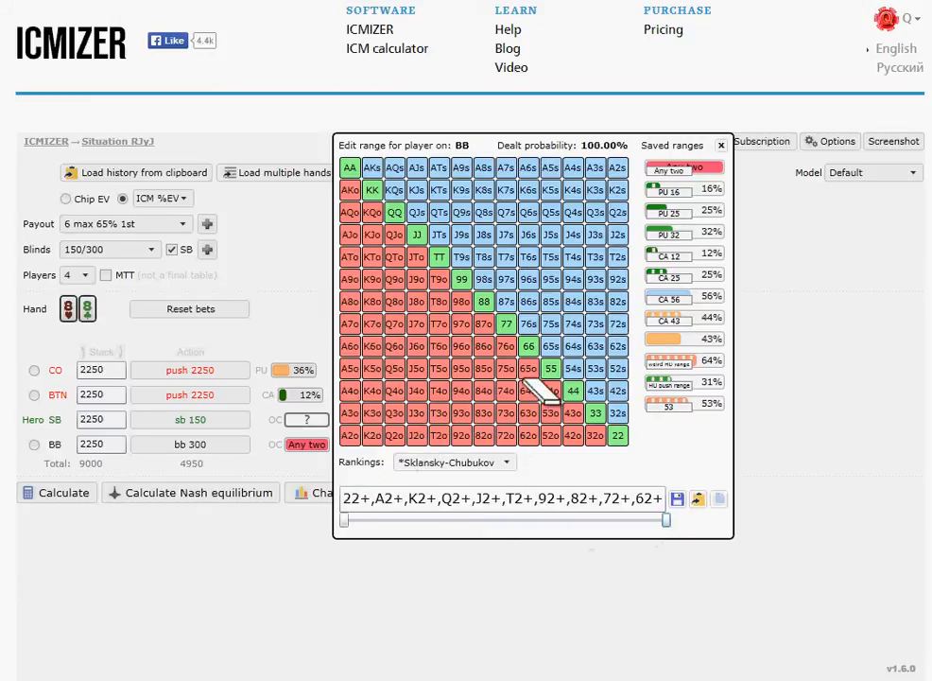
left_click(233, 551)
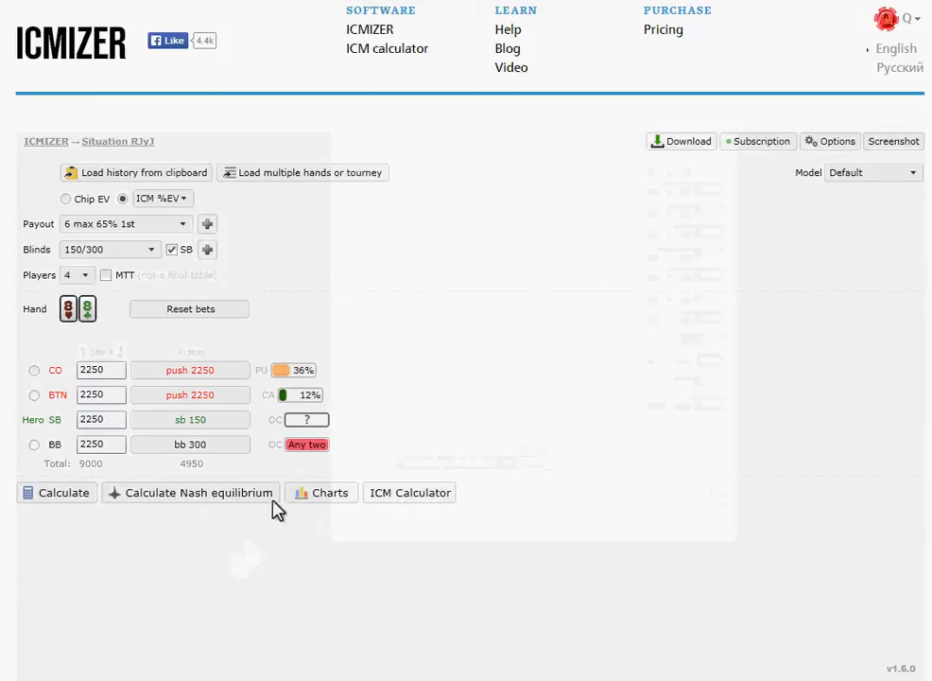
left_click(83, 498)
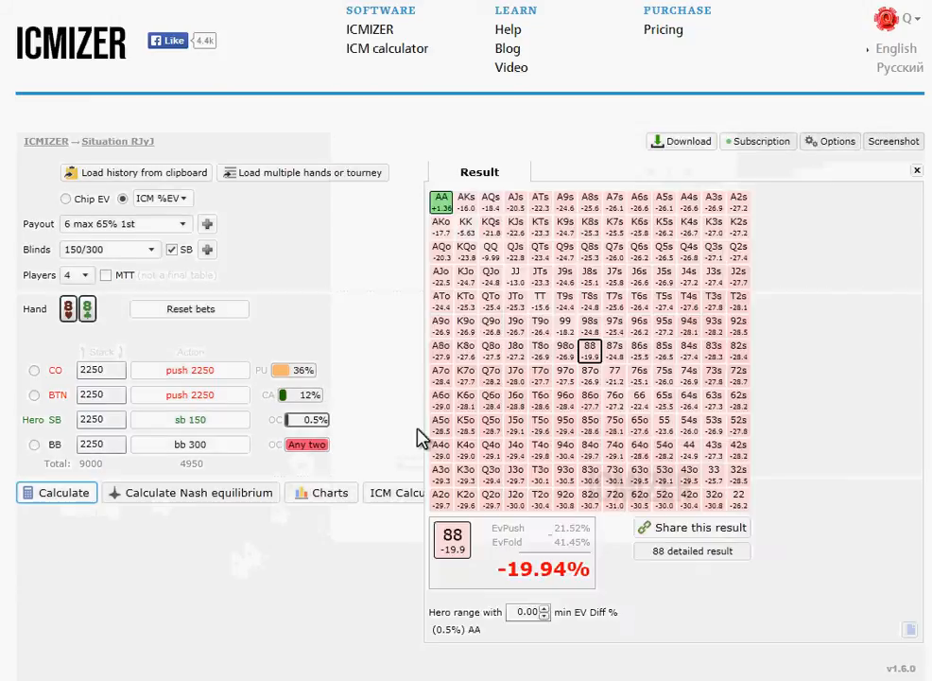
Narrow BB's overcall range to about 11% and recalculate Hero's SB overcall range
left_click(315, 444)
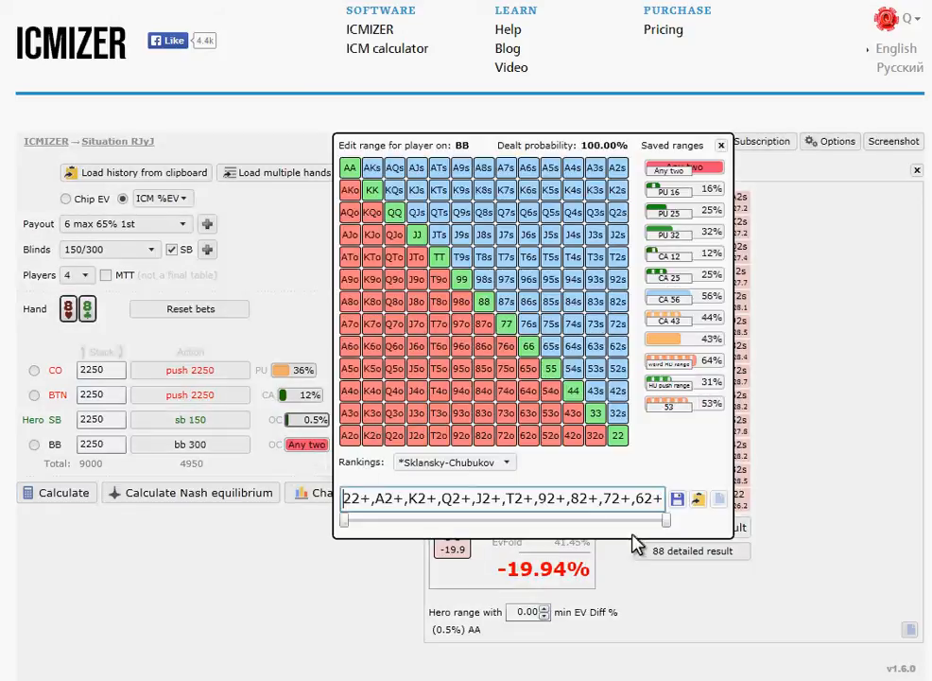
left_click_drag(667, 520, 392, 529)
left_click(357, 566)
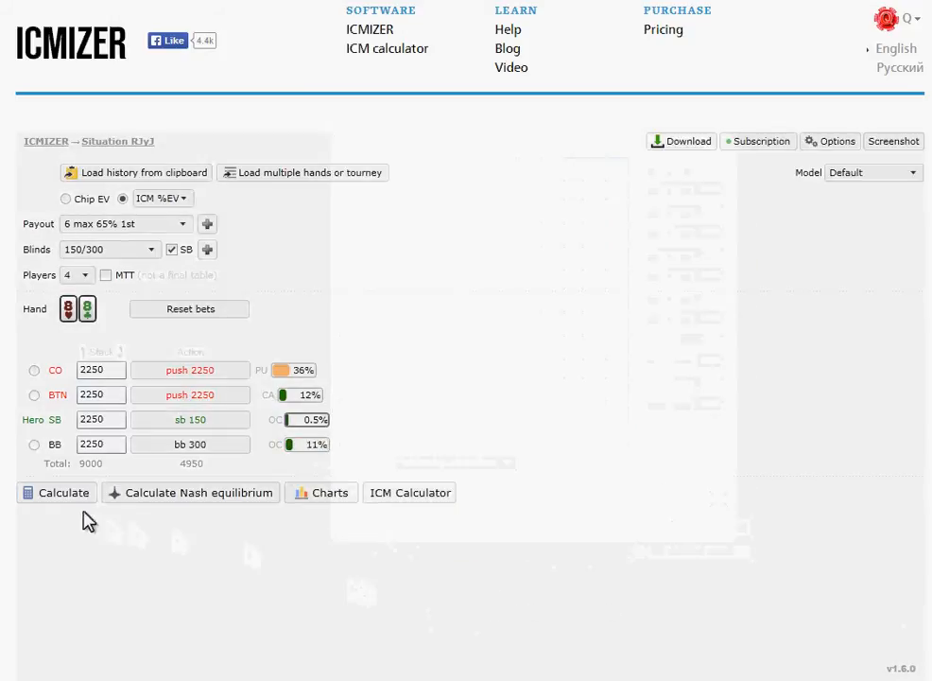
left_click(83, 498)
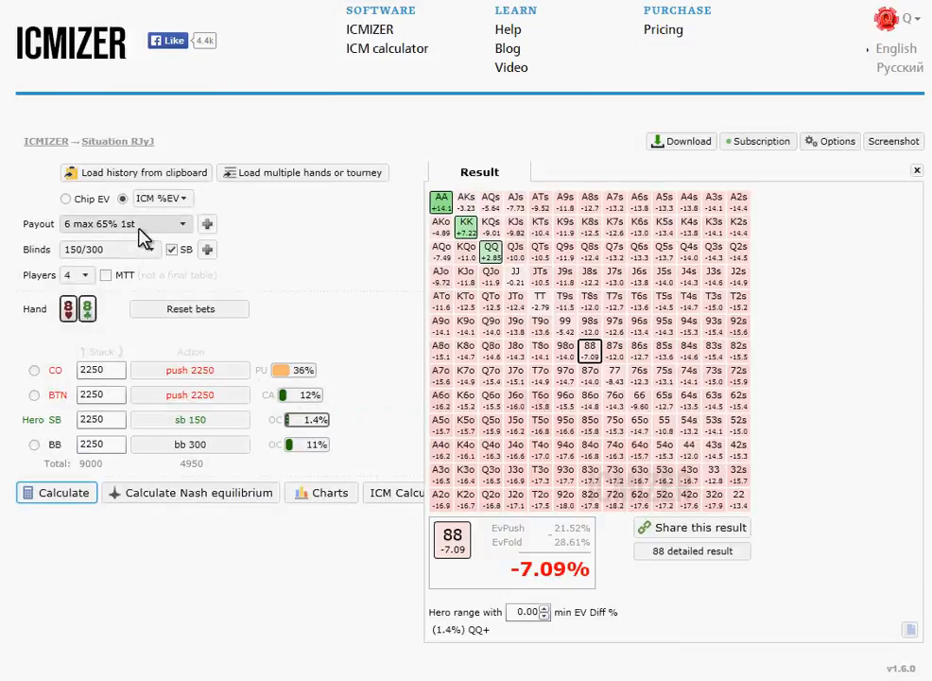
Tighten BB's overcall range to about 0.9% and recalculate Hero's SB overcall range
left_click(305, 442)
left_click_drag(390, 520, 354, 522)
left_click(66, 496)
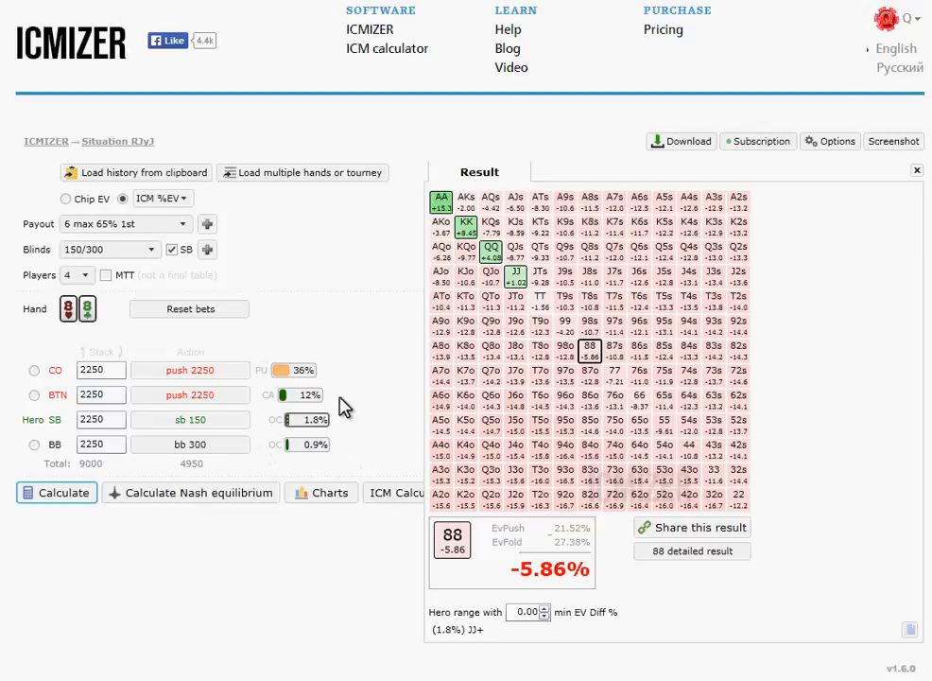
Change CO's action to fold, leaving Hero on the SB facing only BTN's push
left_click(36, 444)
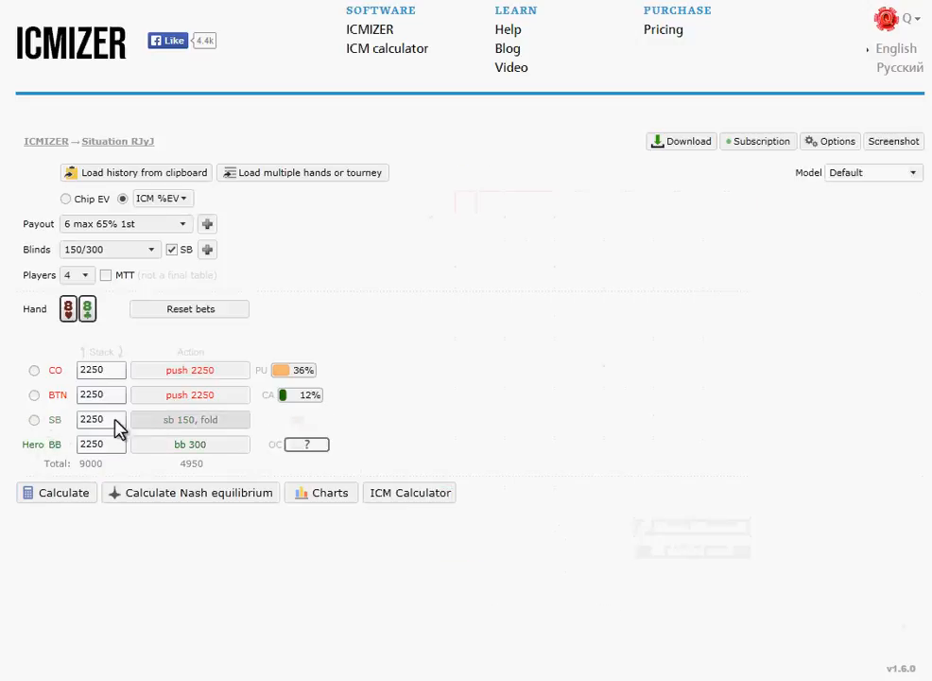
left_click(34, 420)
left_click(189, 371)
left_click(160, 400)
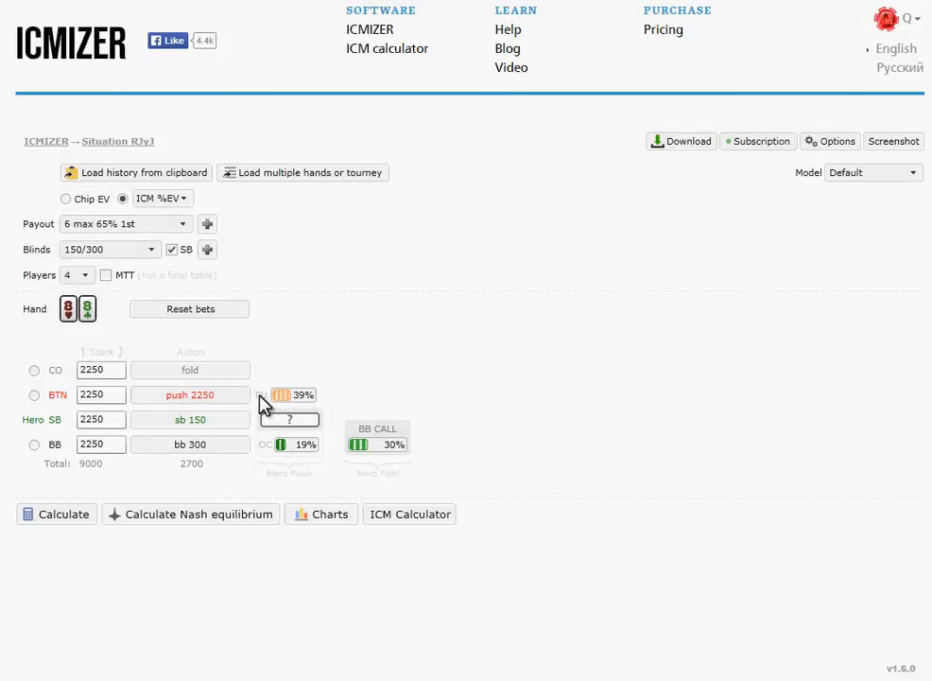
Examine BTN's push range and BB's overcall and call ranges, comparing which ones Chip EV and ICM EV require
mouse_move(287, 404)
mouse_move(311, 462)
mouse_move(370, 455)
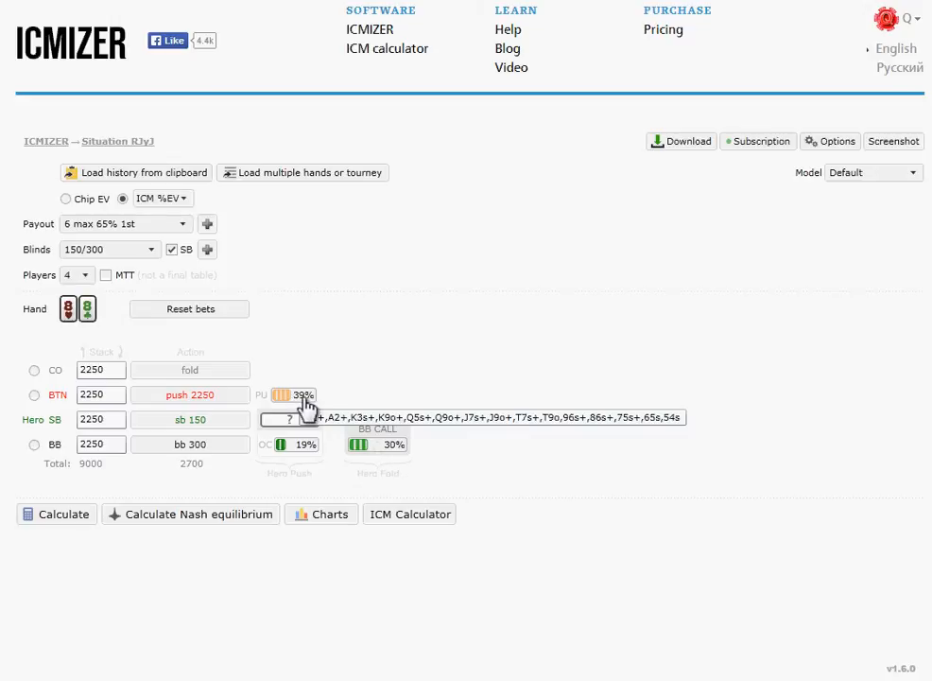
left_click(67, 200)
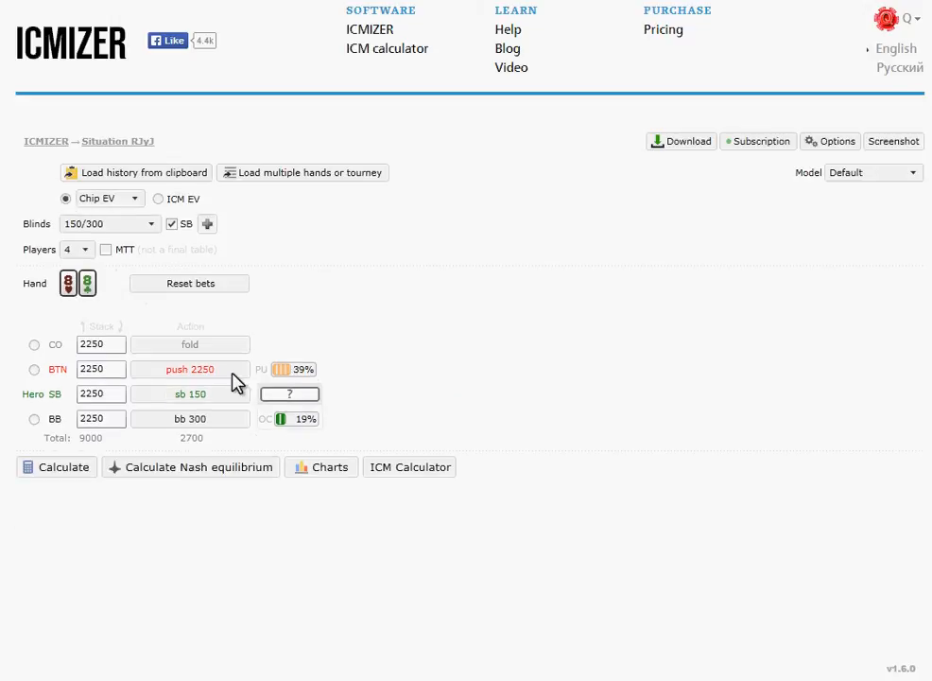
left_click(159, 200)
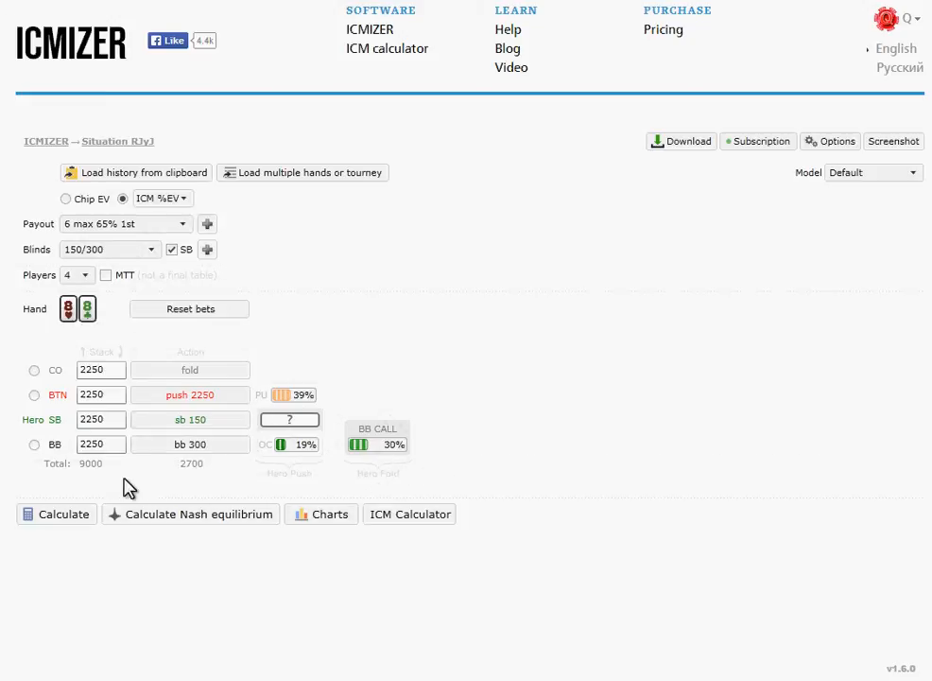
Set BB's call range for when Hero folds to any two cards and calculate Hero's SB range against BTN's push
left_click(381, 443)
left_click_drag(459, 520, 747, 522)
left_click(93, 516)
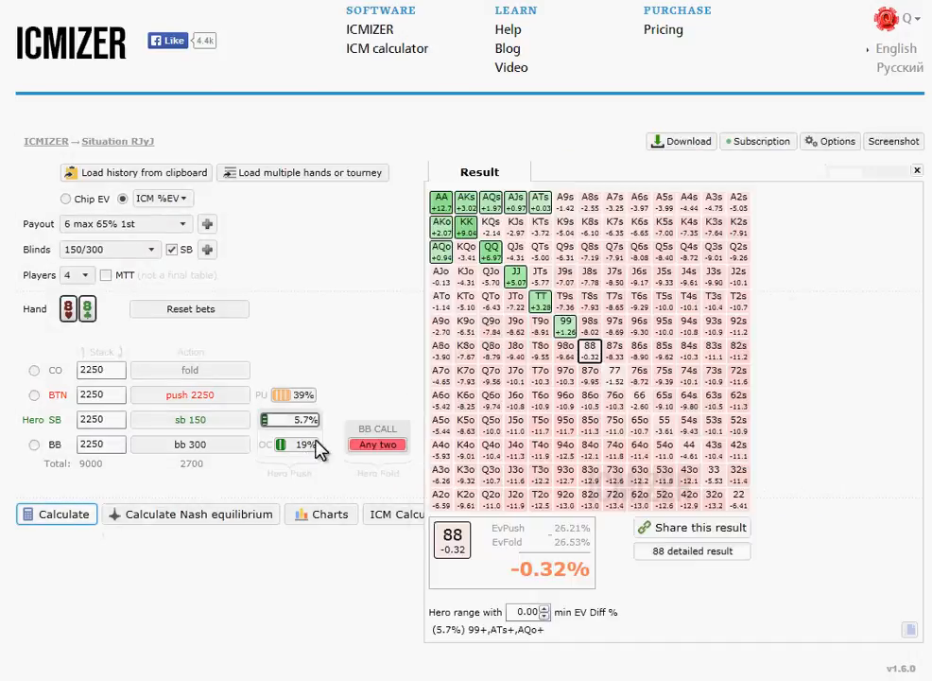
Narrow BB's call range after Hero's fold to about 8.0% (66+,ATs+,AJo+) and recalculate Hero's SB range
left_click(378, 444)
left_click_drag(747, 522, 437, 520)
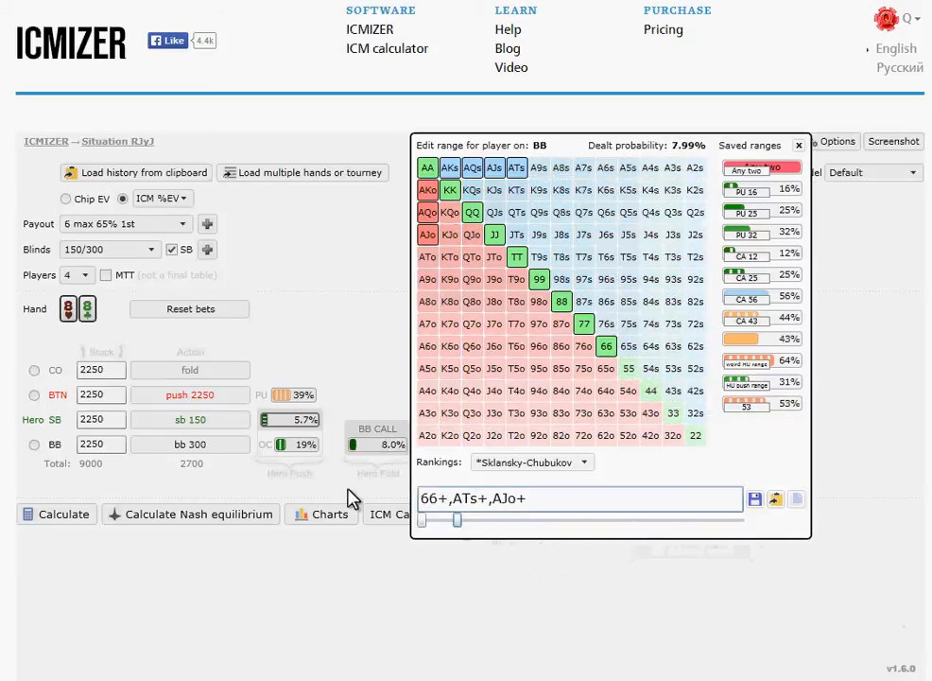
left_click(69, 516)
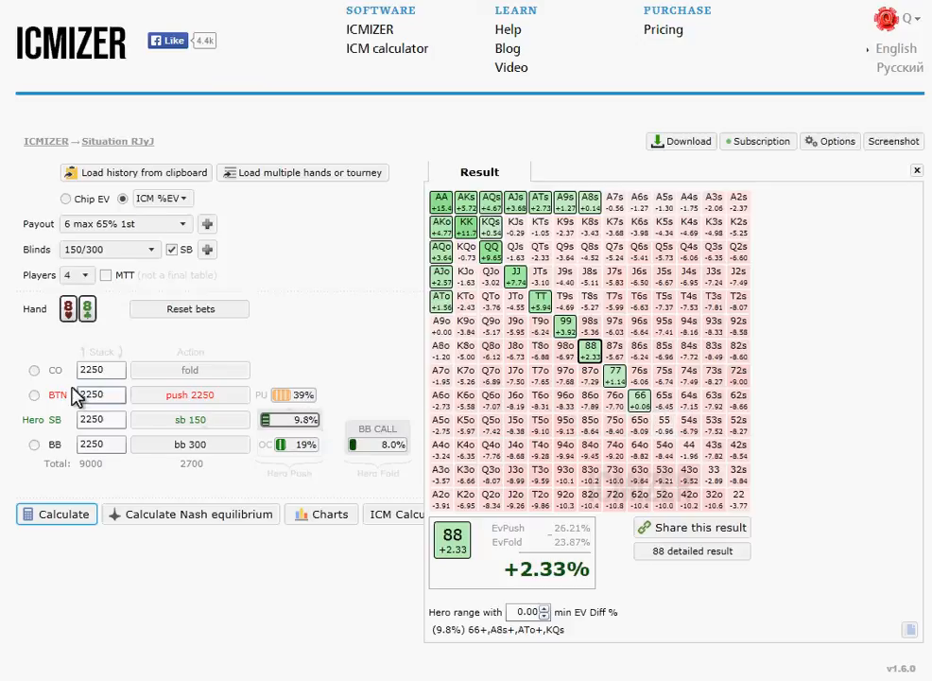
Make BTN the Hero, change CO's action to a 2250 push, and examine SB's overcall range
left_click(34, 396)
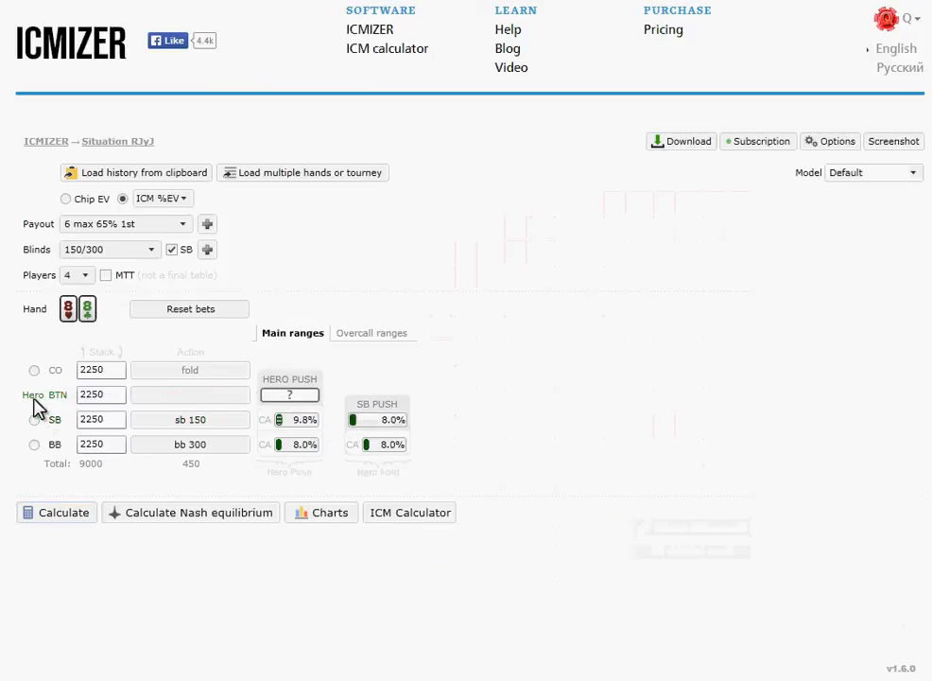
left_click(190, 376)
left_click(257, 373)
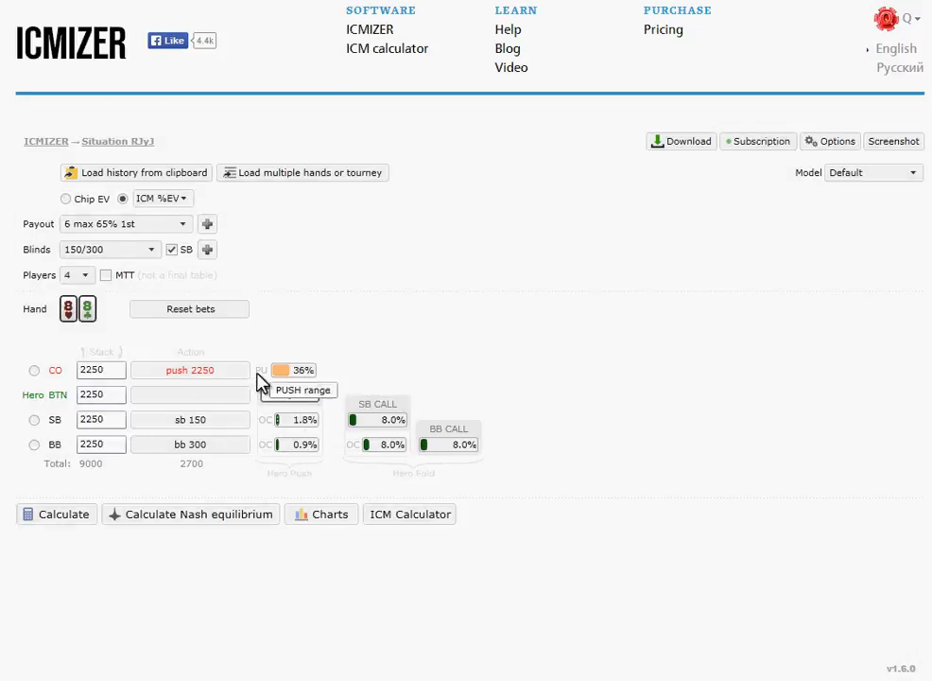
mouse_move(283, 374)
left_click(280, 422)
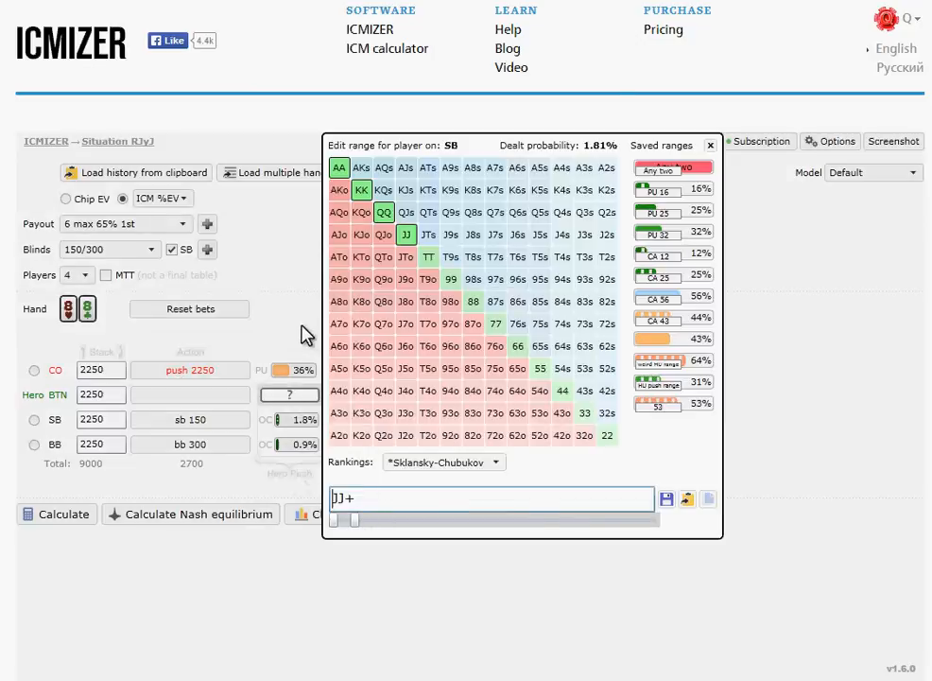
left_click(303, 331)
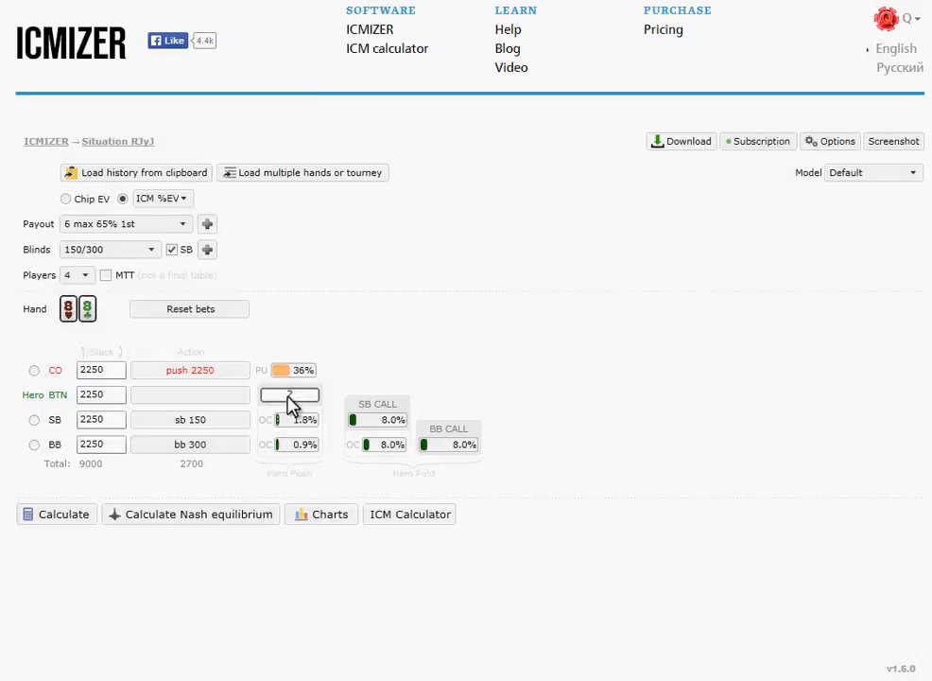
For when Hero folds, set SB's call range to about 26%, BB's overcall to 3.0% and BB's call range to 16%
left_click(376, 422)
left_click_drag(456, 520, 524, 525)
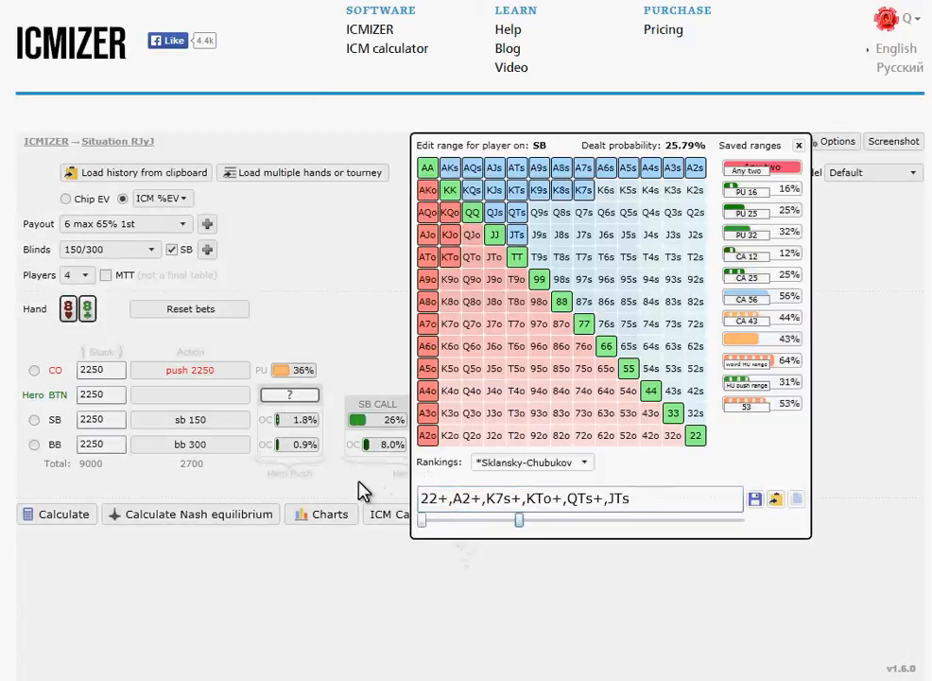
mouse_move(390, 430)
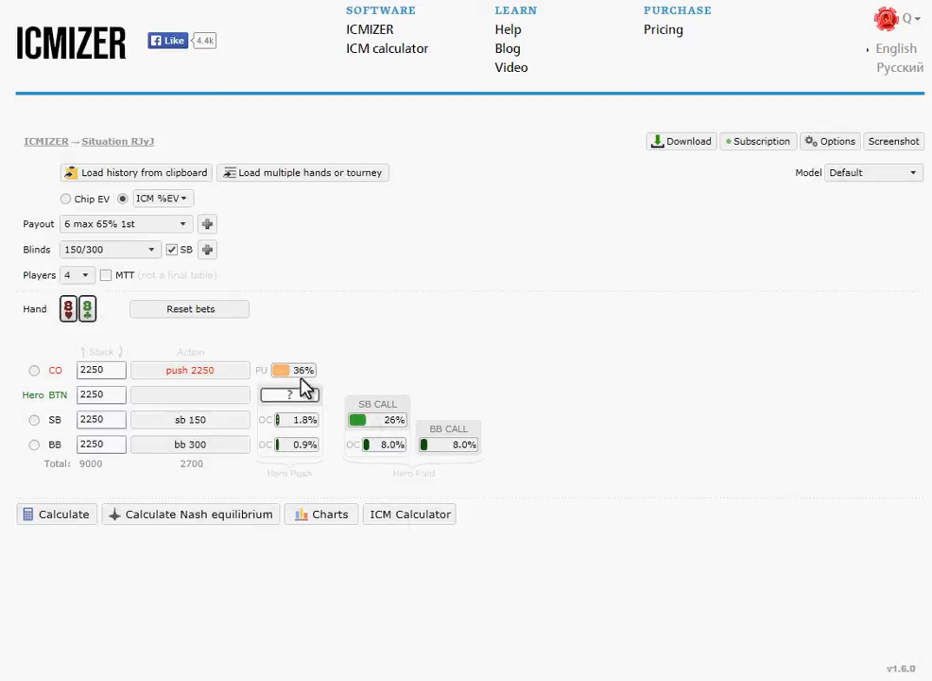
mouse_move(387, 422)
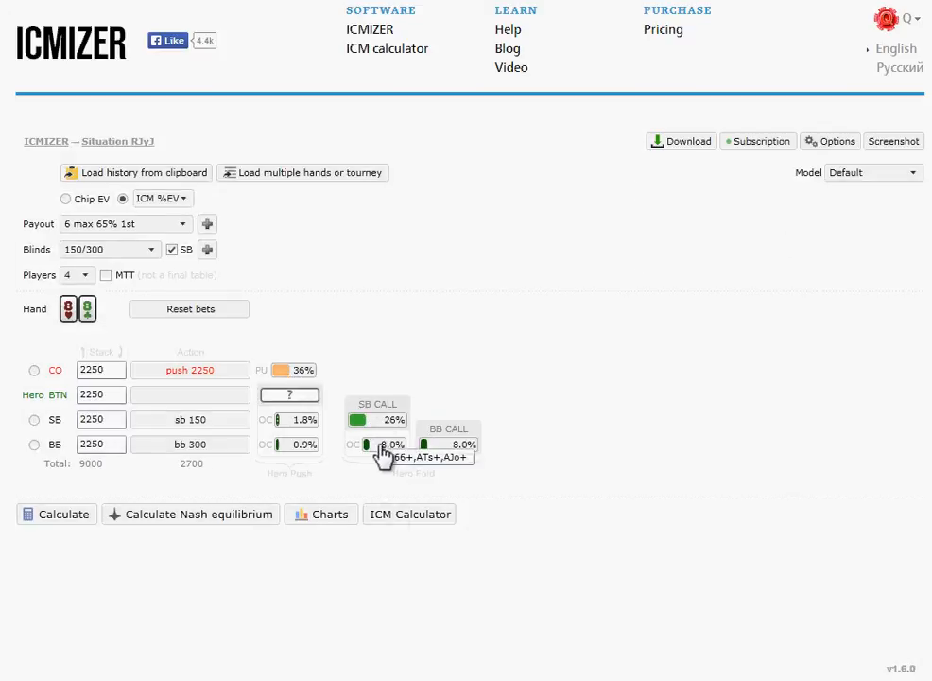
left_click(378, 444)
left_click_drag(457, 530, 445, 472)
left_click(454, 444)
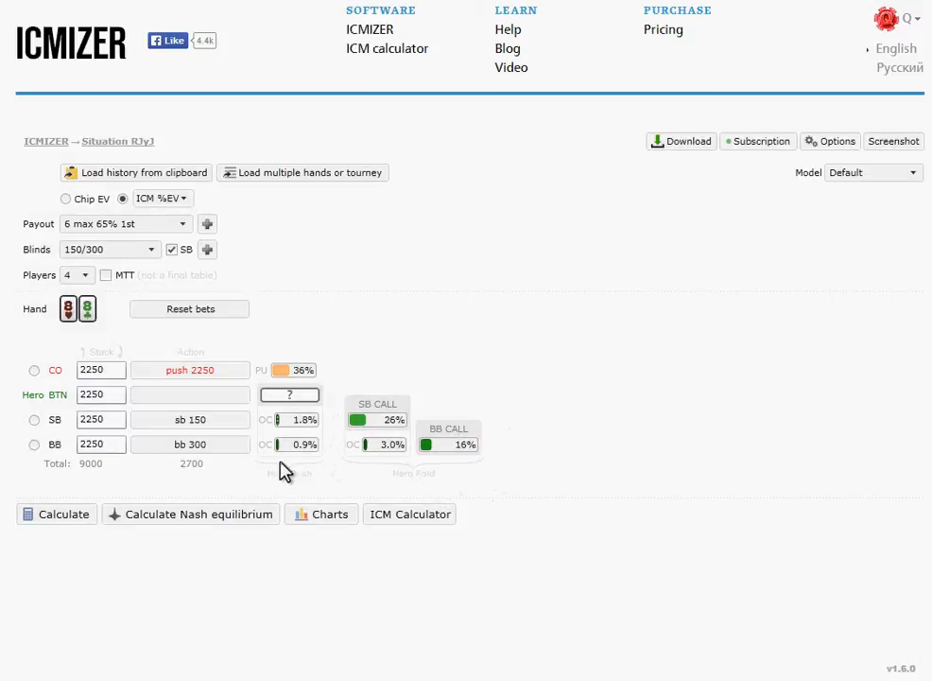
Calculate the Nash equilibrium for Hero on BTN against CO's push and examine SB's call range
left_click(220, 522)
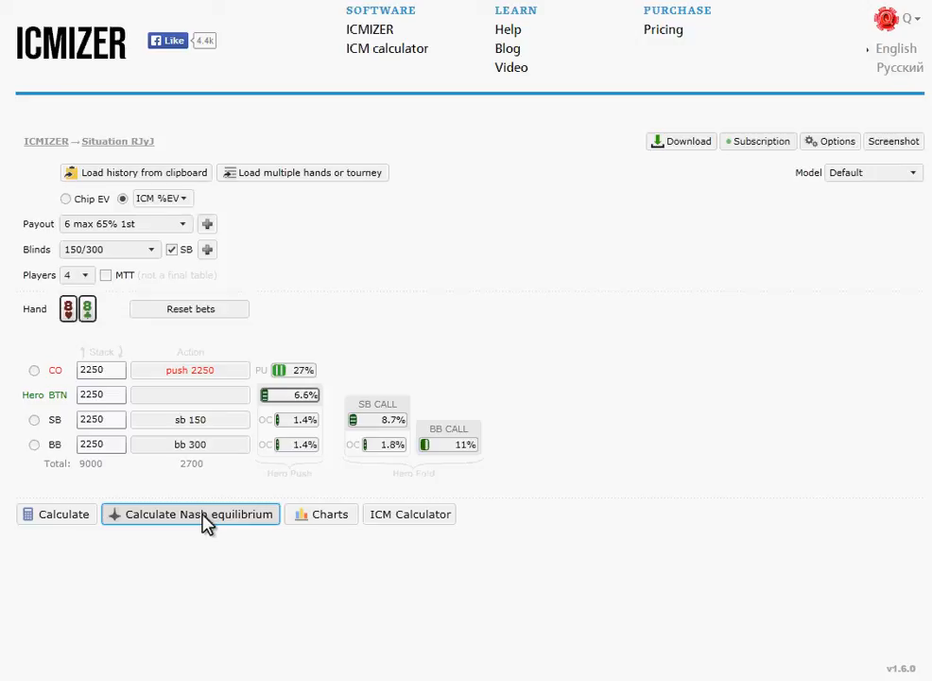
mouse_move(406, 423)
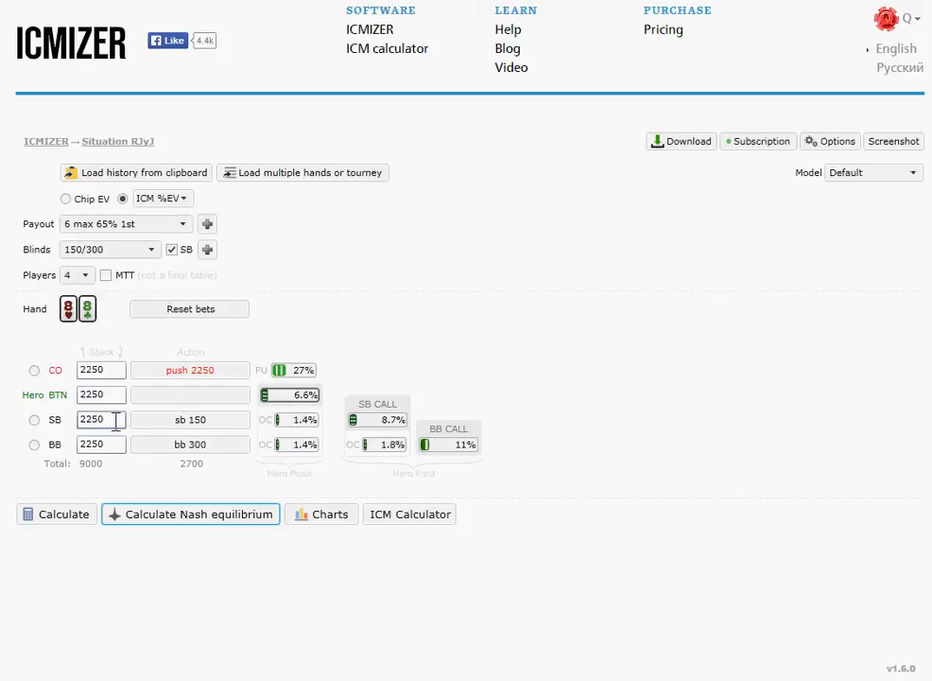
Reset the bets and examine SB's and BB's call ranges, plus SB's push range after Hero's fold
left_click(216, 314)
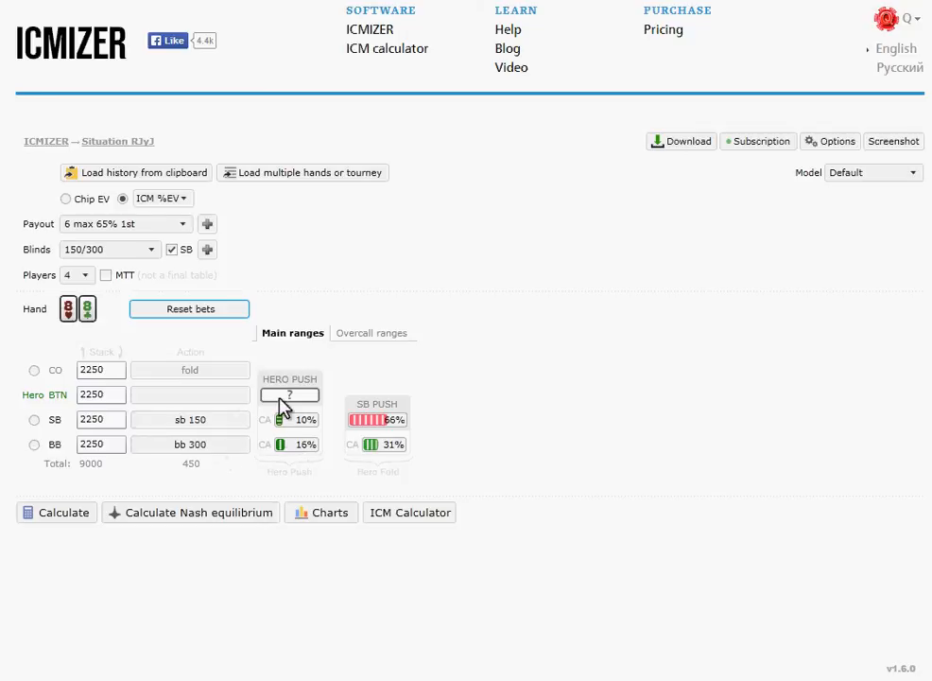
mouse_move(301, 430)
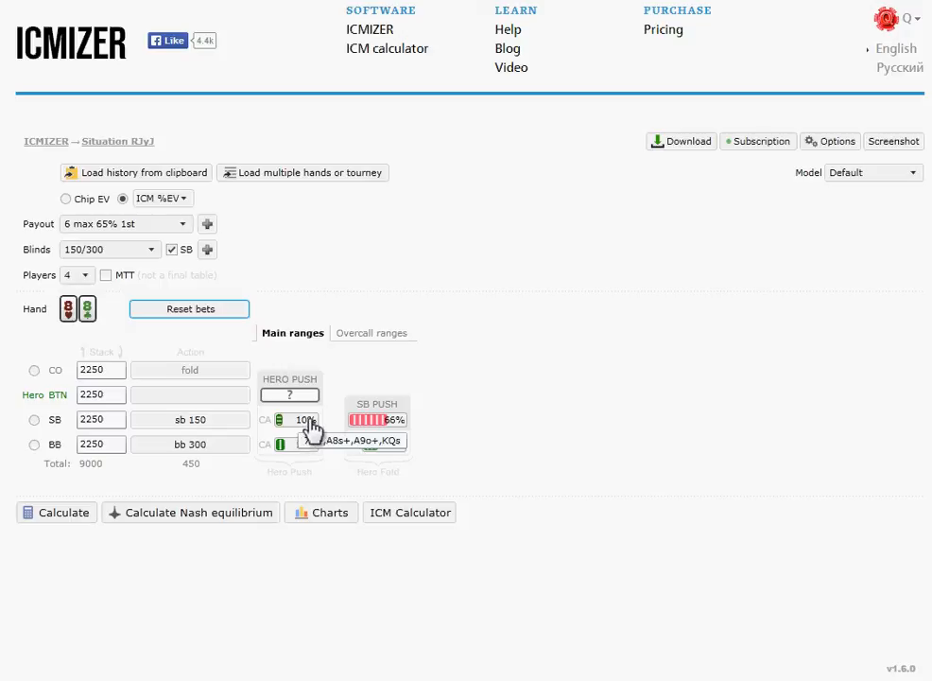
mouse_move(292, 460)
mouse_move(367, 423)
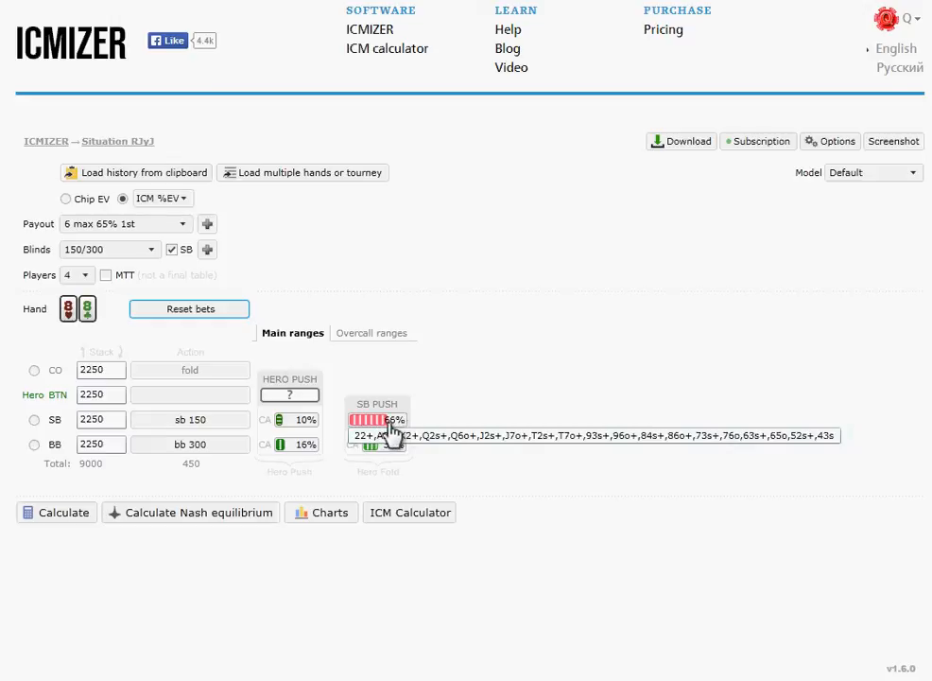
mouse_move(383, 458)
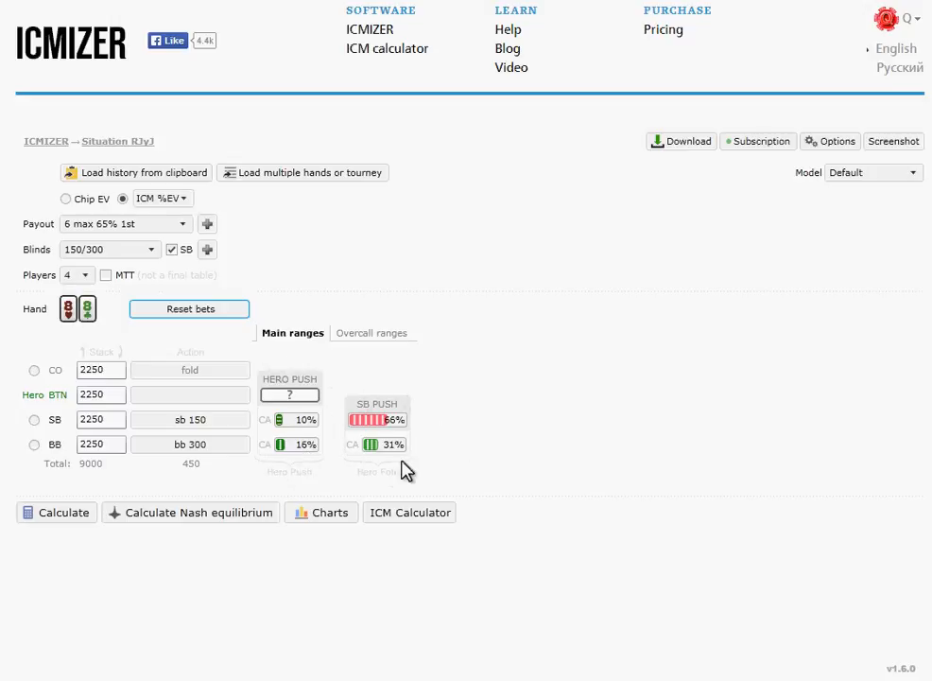
Make CO the Hero and review the overcall ranges against Hero's push and BTN's push
left_click(34, 371)
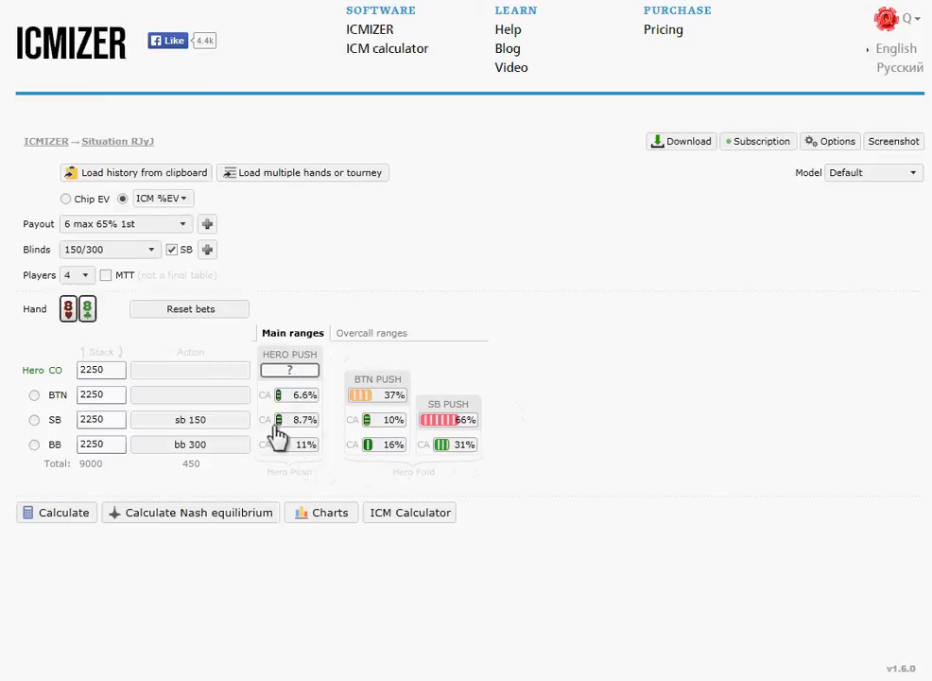
left_click(376, 334)
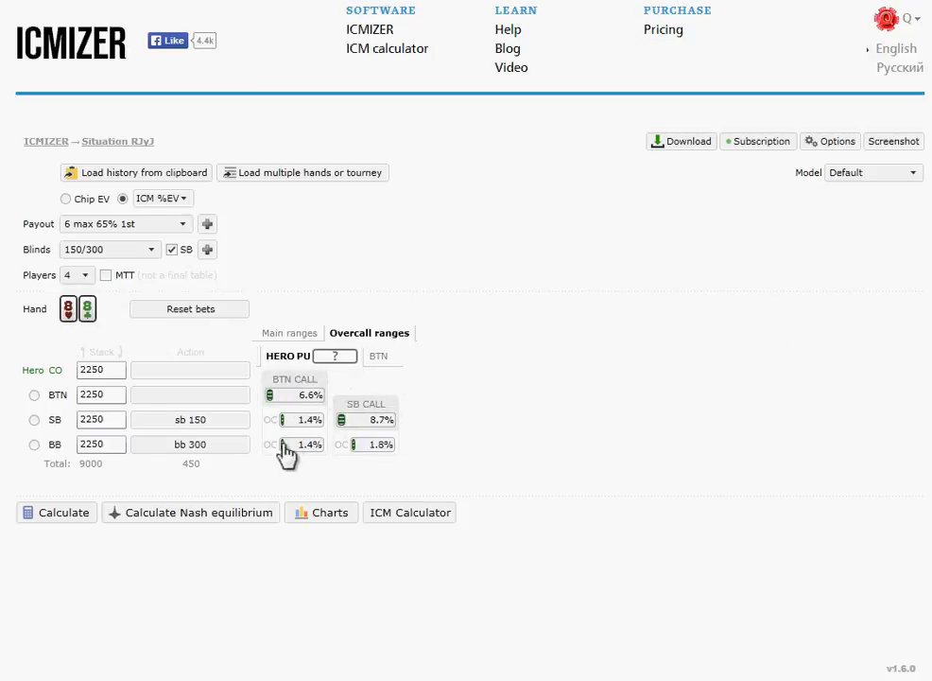
left_click(380, 359)
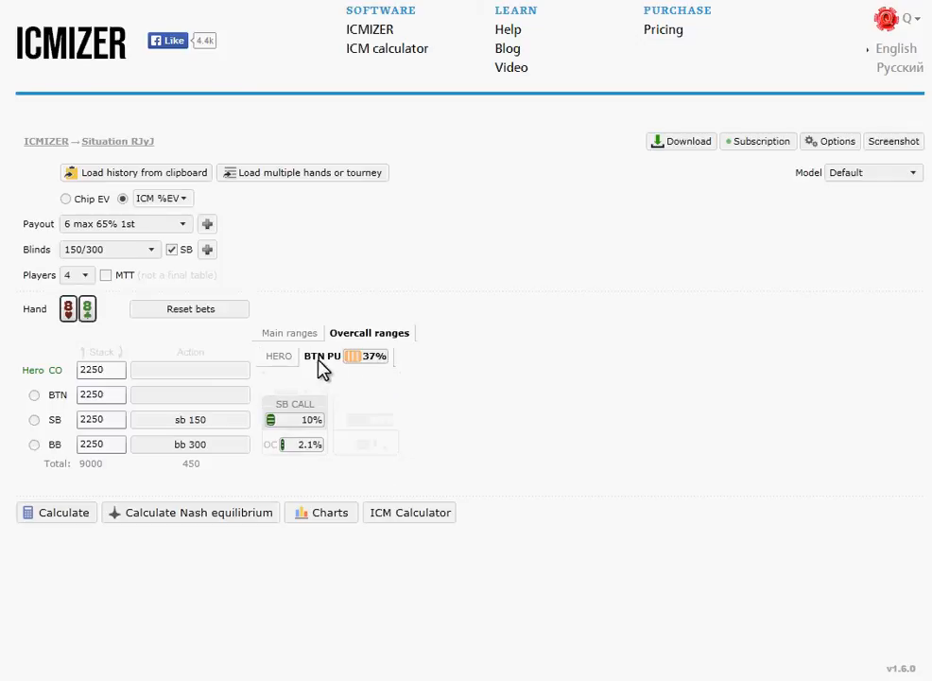
left_click(280, 357)
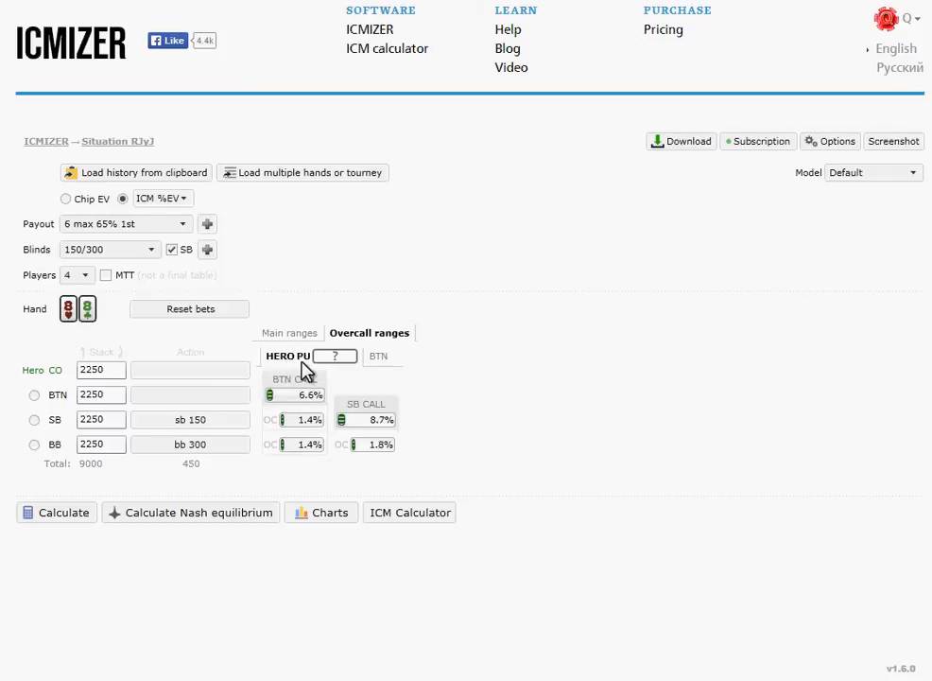
Set the table to 7 players with Hero on UTG and calculate the Nash equilibrium
left_click(76, 274)
left_click(75, 393)
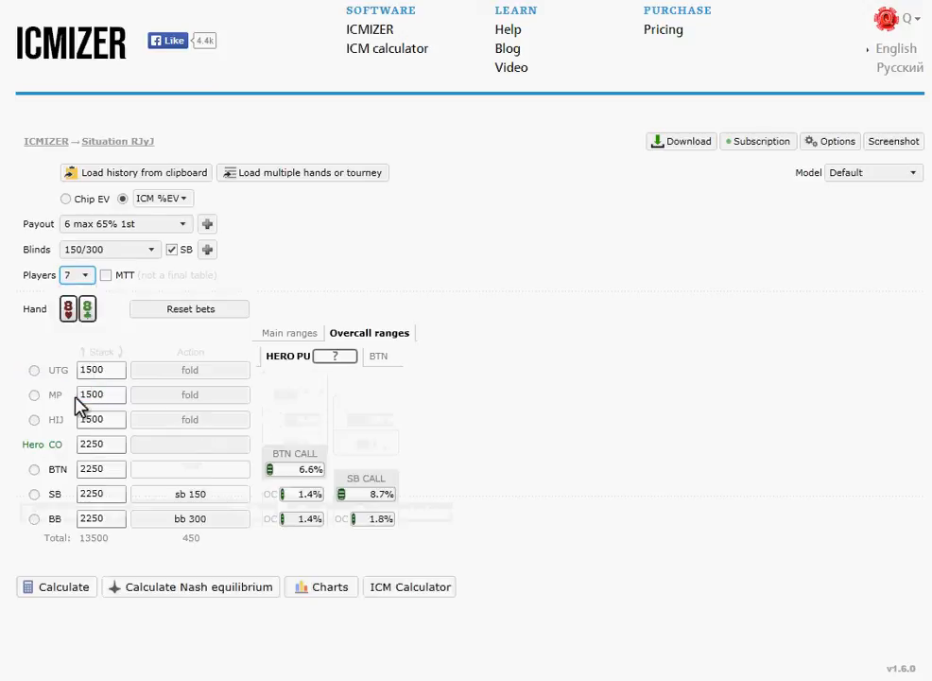
left_click(34, 371)
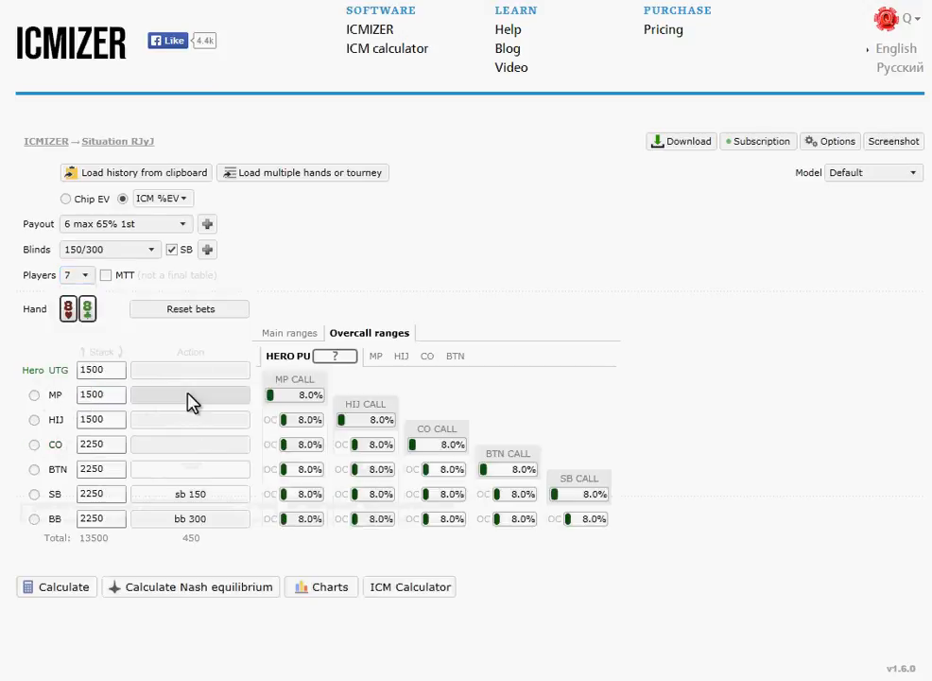
left_click(192, 588)
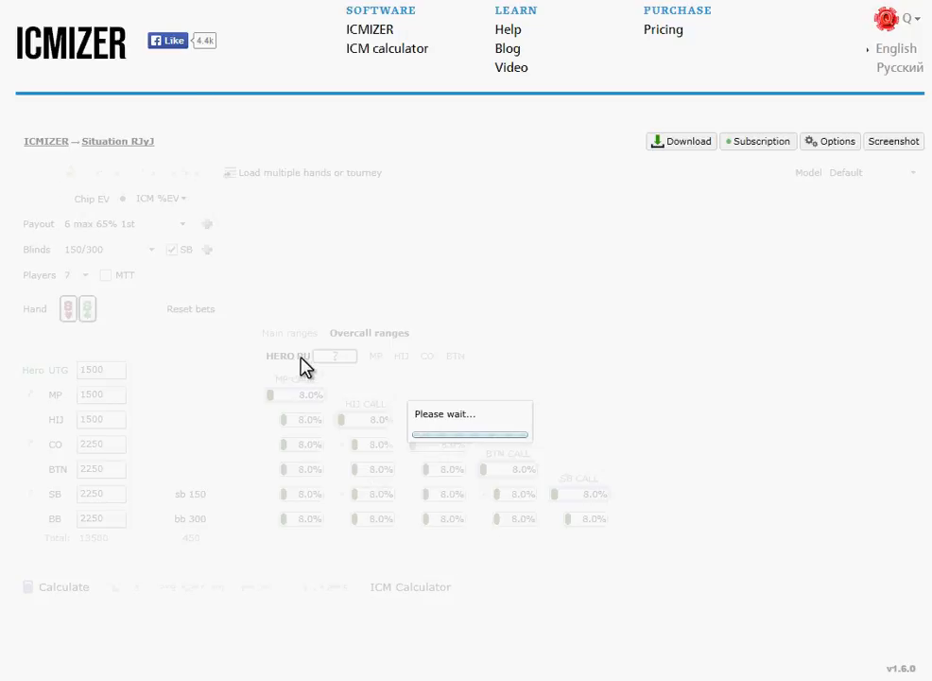
Examine the overcall ranges against MP, HIJ, CO and BTN pushes, then return to the main ranges
left_click(376, 358)
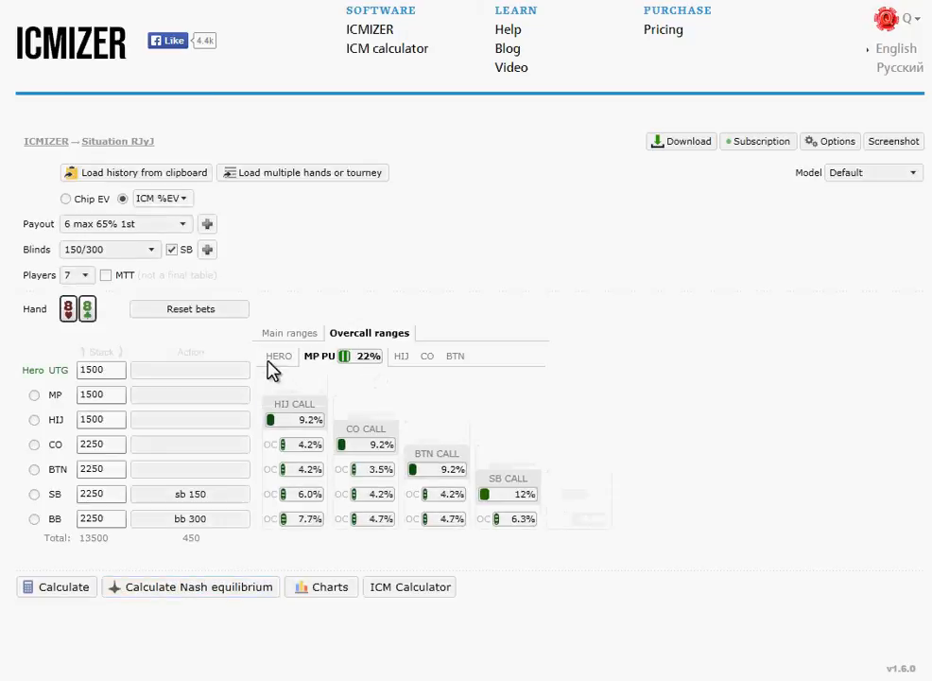
left_click(401, 357)
left_click(431, 358)
left_click(455, 358)
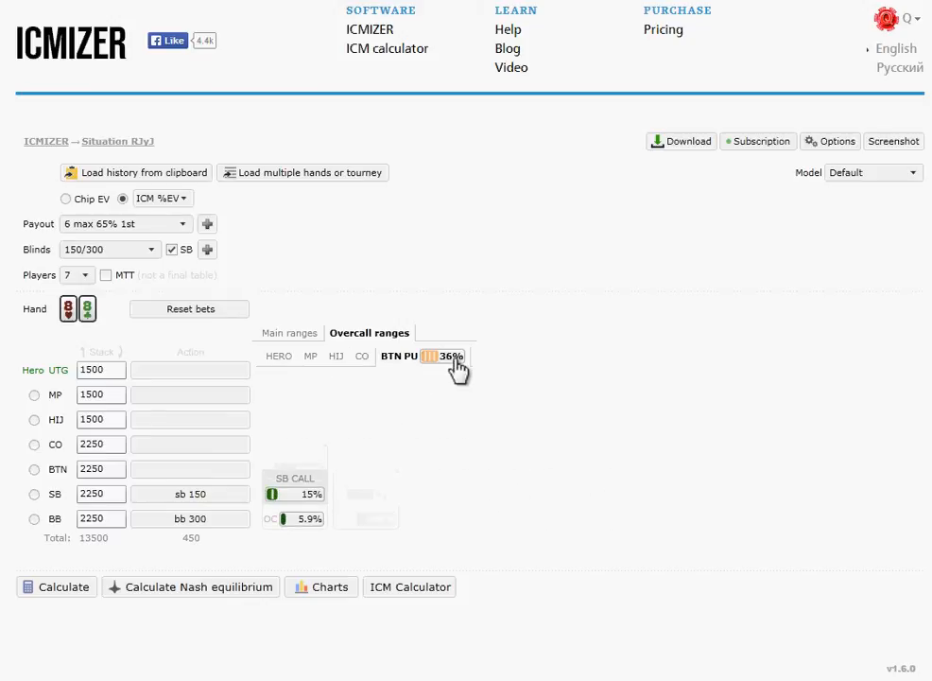
left_click(292, 334)
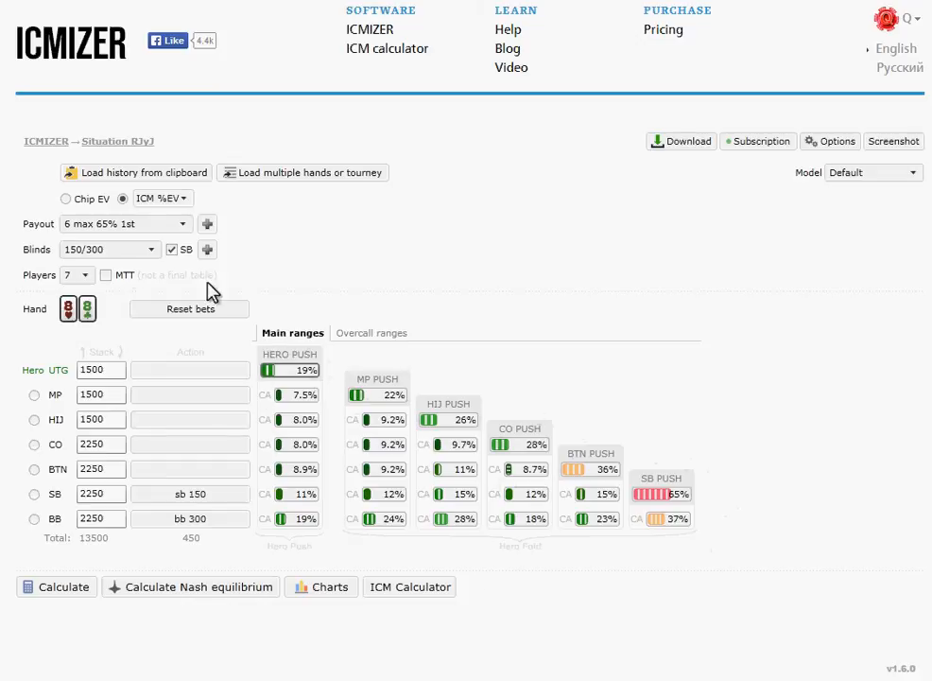
Reduce the table to 4 players with Hero on the CO
left_click(75, 277)
left_click(72, 335)
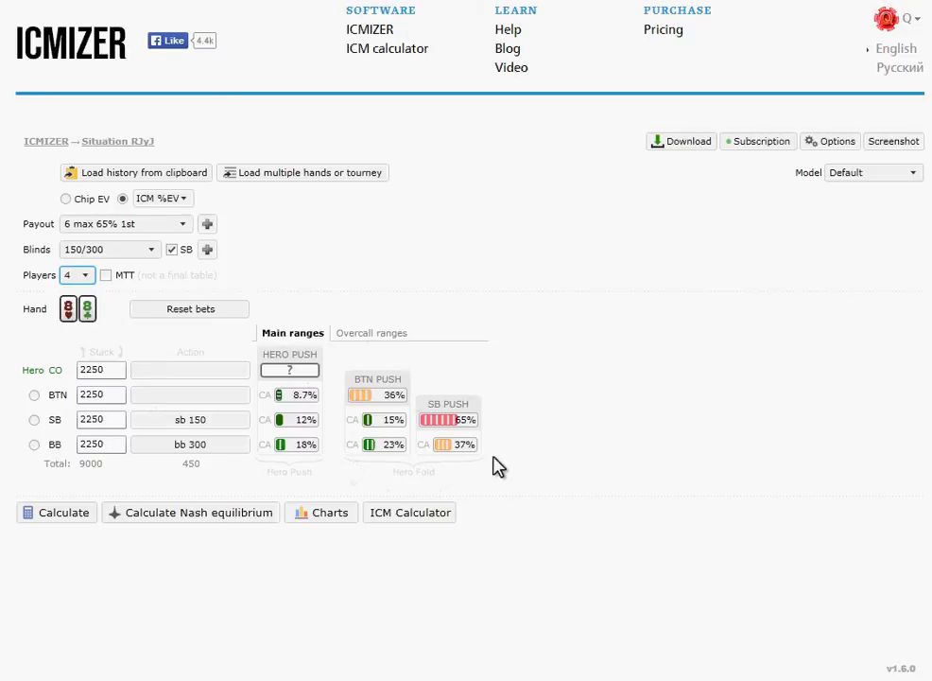
left_click(75, 275)
left_click(72, 350)
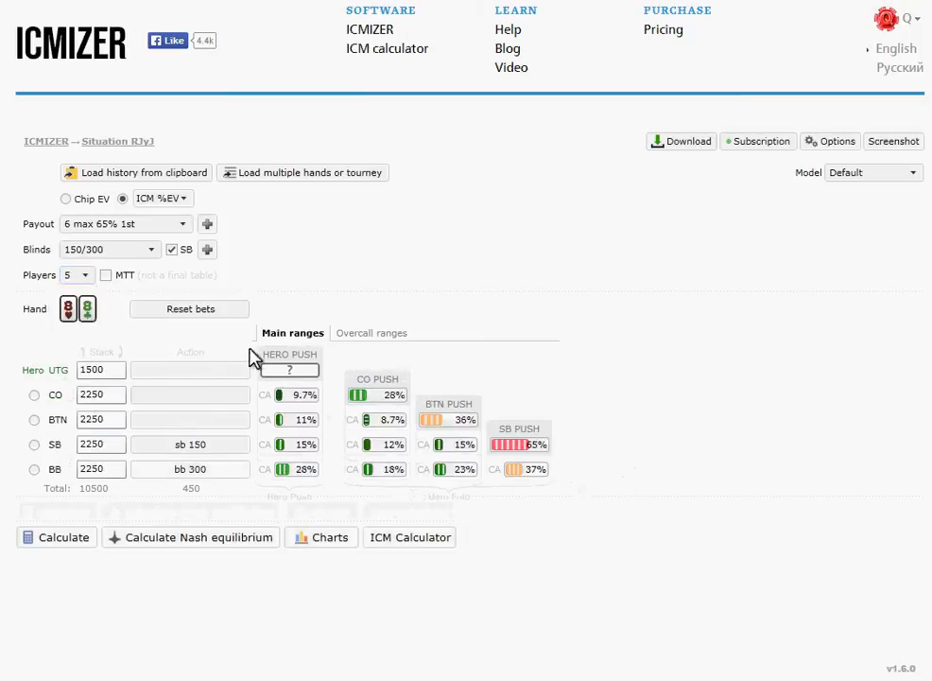
left_click(35, 395)
left_click(75, 276)
left_click(72, 332)
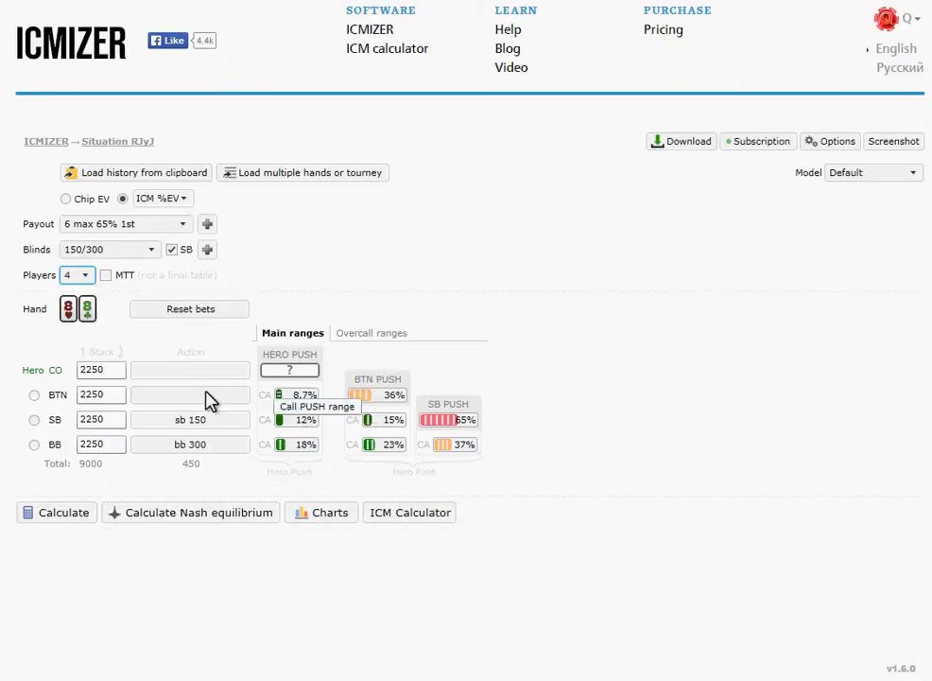
Examine the overcall ranges for Hero's CO push and for BTN's push, including SB's call range
left_click(365, 337)
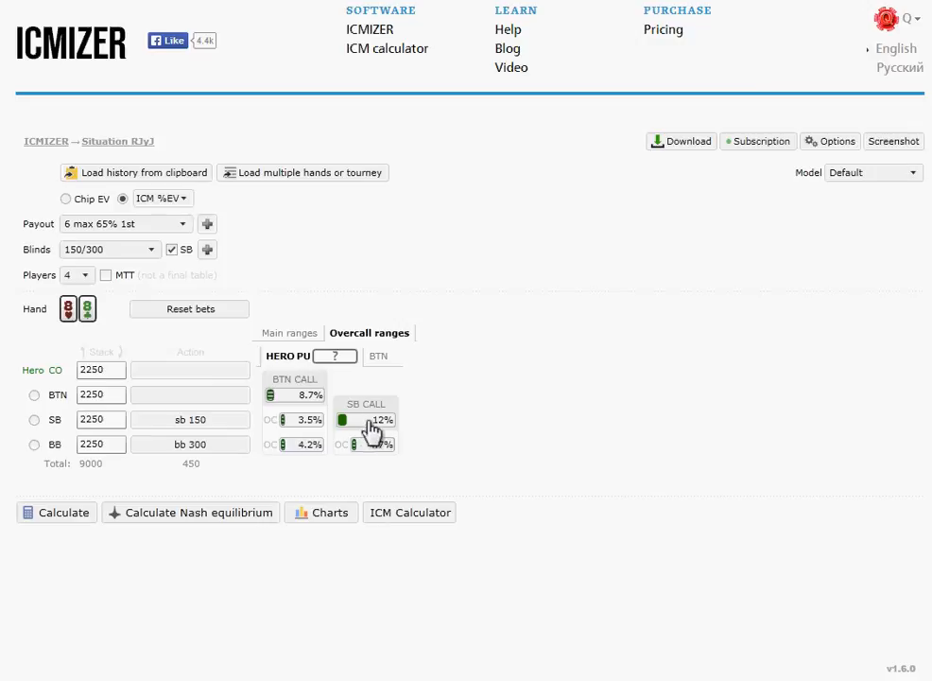
left_click(377, 356)
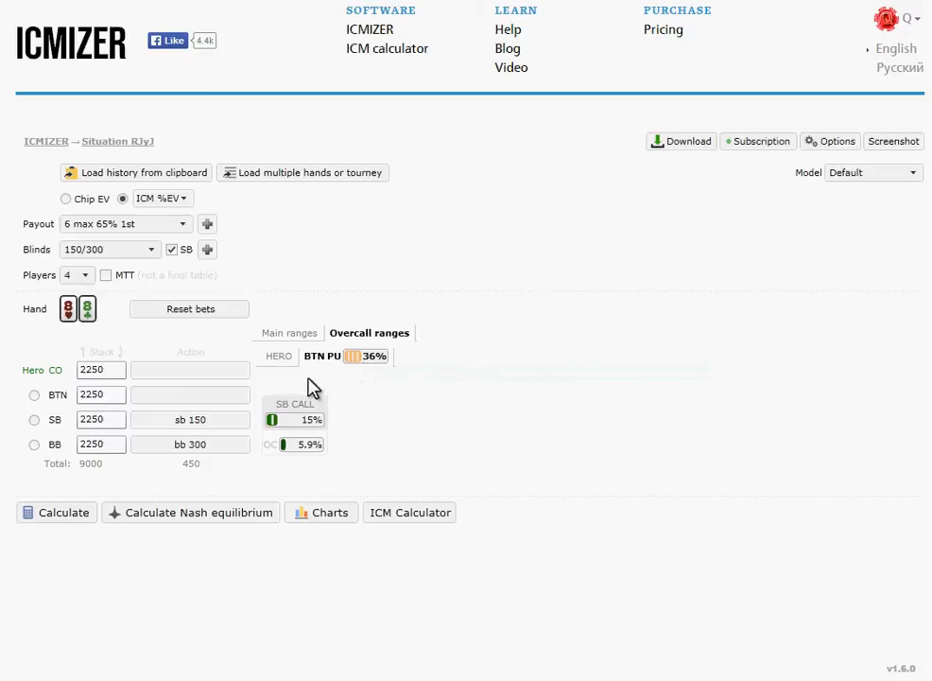
mouse_move(370, 368)
mouse_move(308, 431)
left_click(304, 336)
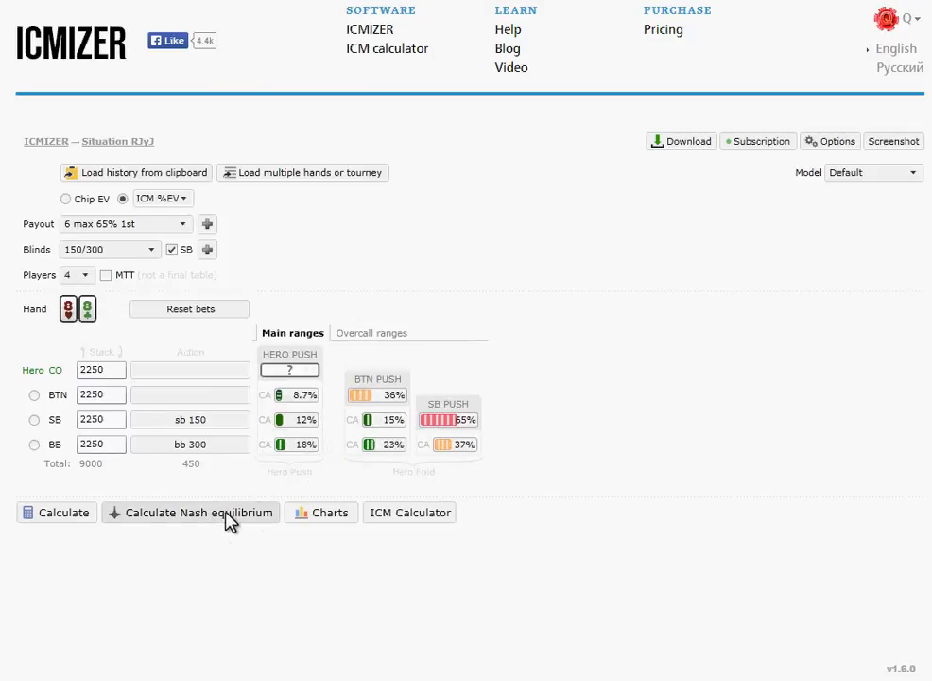
Compare the main ranges with the overcall ranges for both Hero's and BTN's pushes
left_click(362, 339)
left_click(305, 338)
left_click(371, 336)
left_click(282, 358)
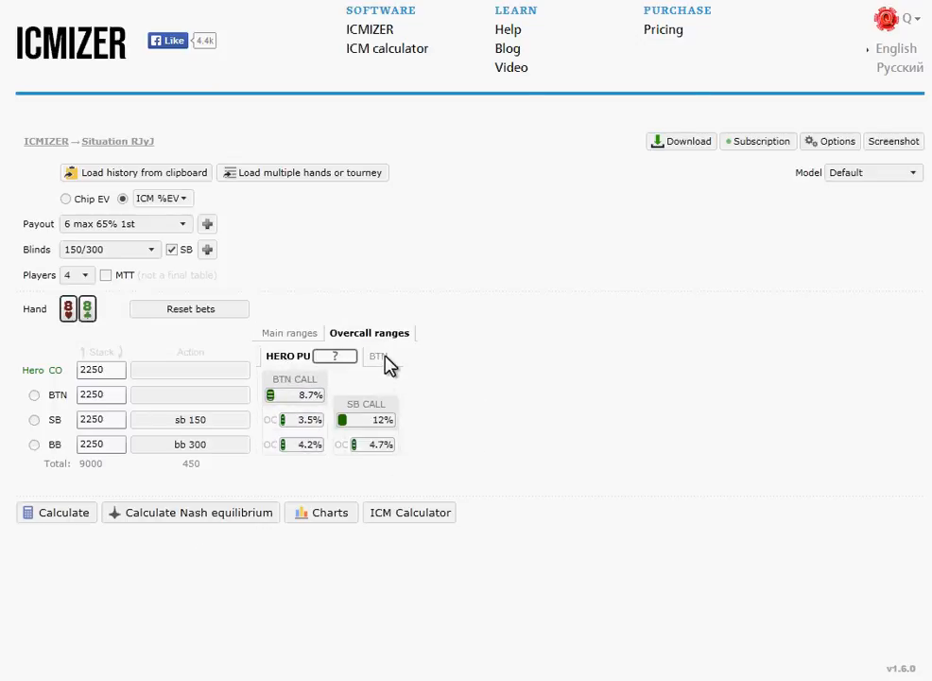
left_click(381, 358)
left_click(316, 338)
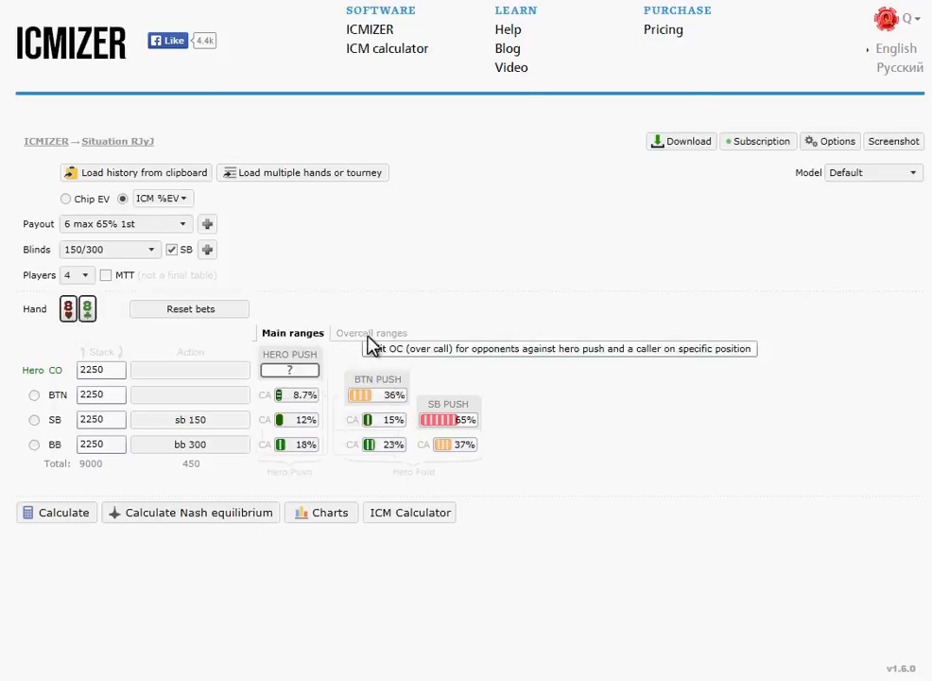
left_click(369, 340)
left_click(289, 358)
left_click(310, 340)
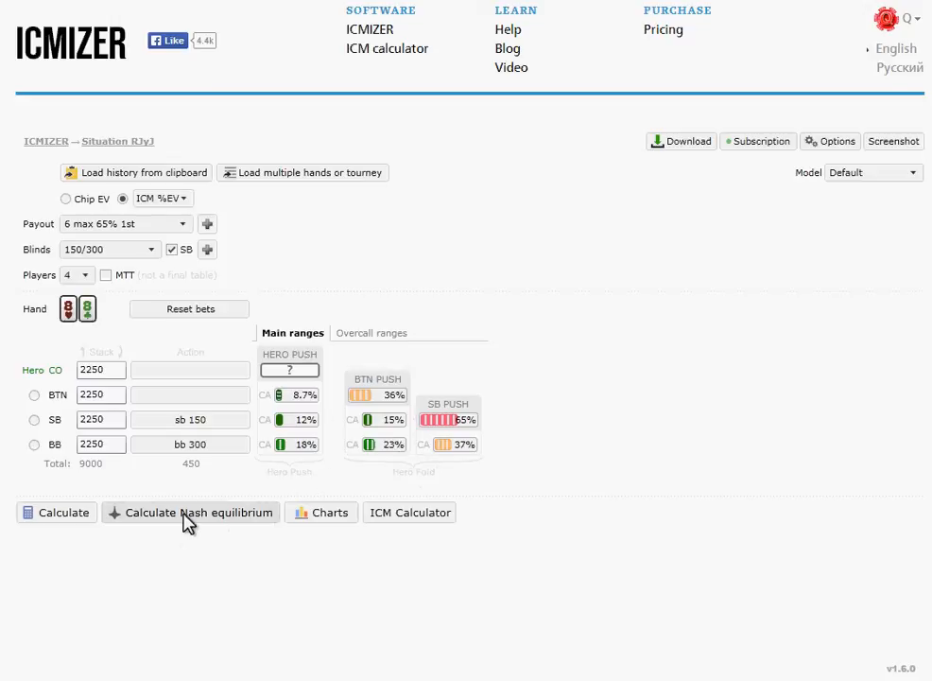
Calculate the Nash equilibrium for Hero on CO and view the overcall ranges against Hero's push
left_click(224, 518)
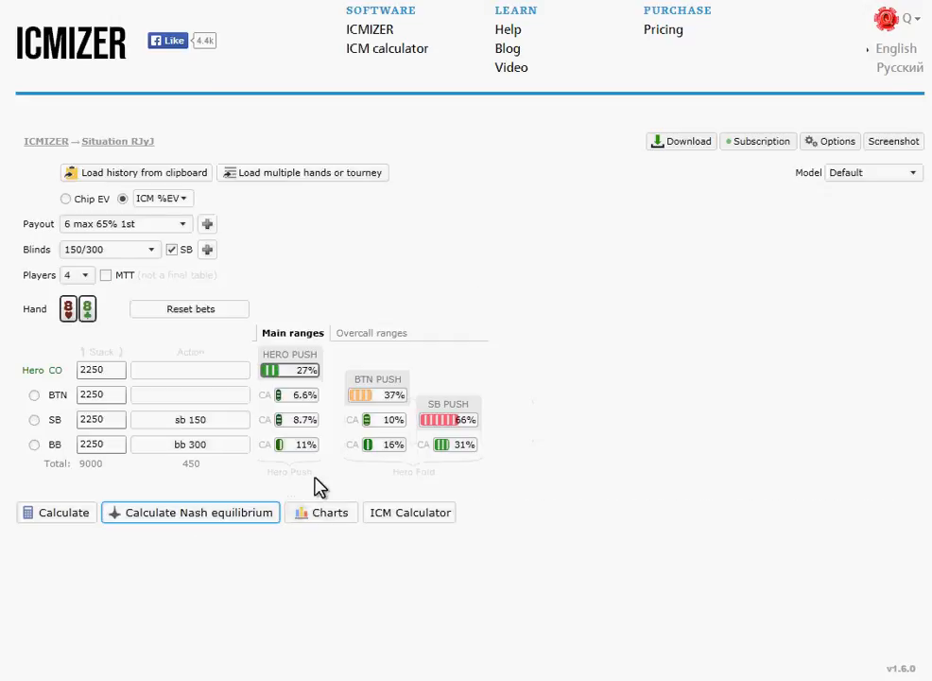
left_click(368, 334)
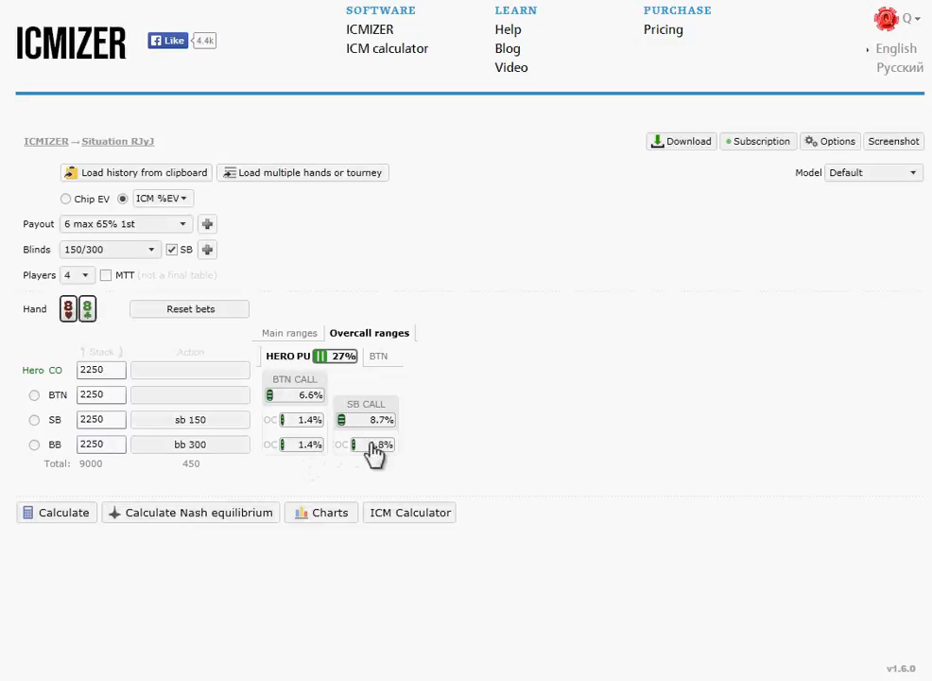
Return to the main ranges, move Hero to the BTN, and calculate the push result for 88
left_click(295, 334)
mouse_move(367, 401)
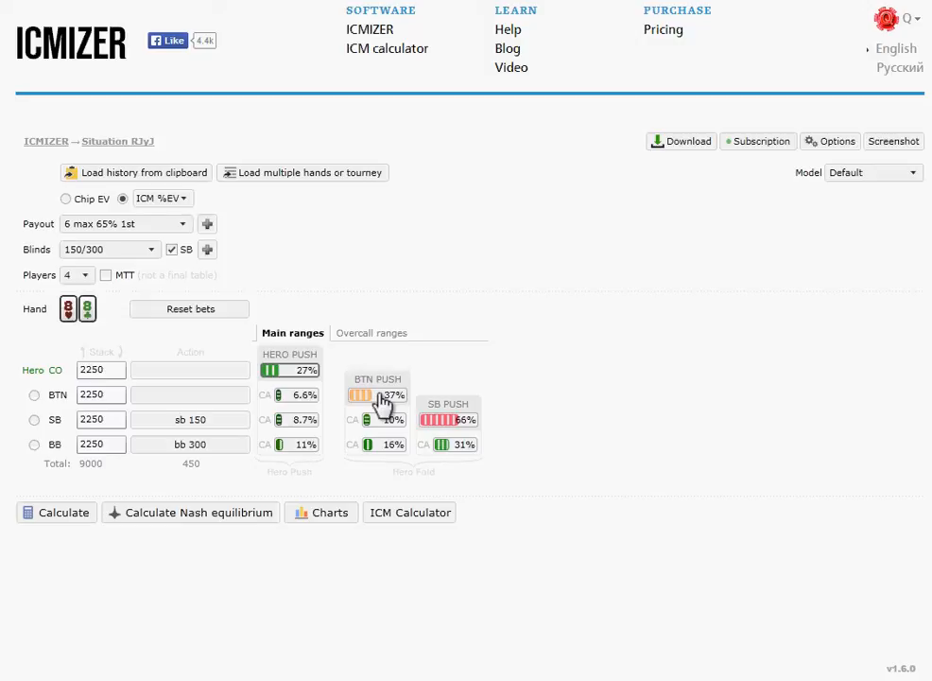
left_click(34, 394)
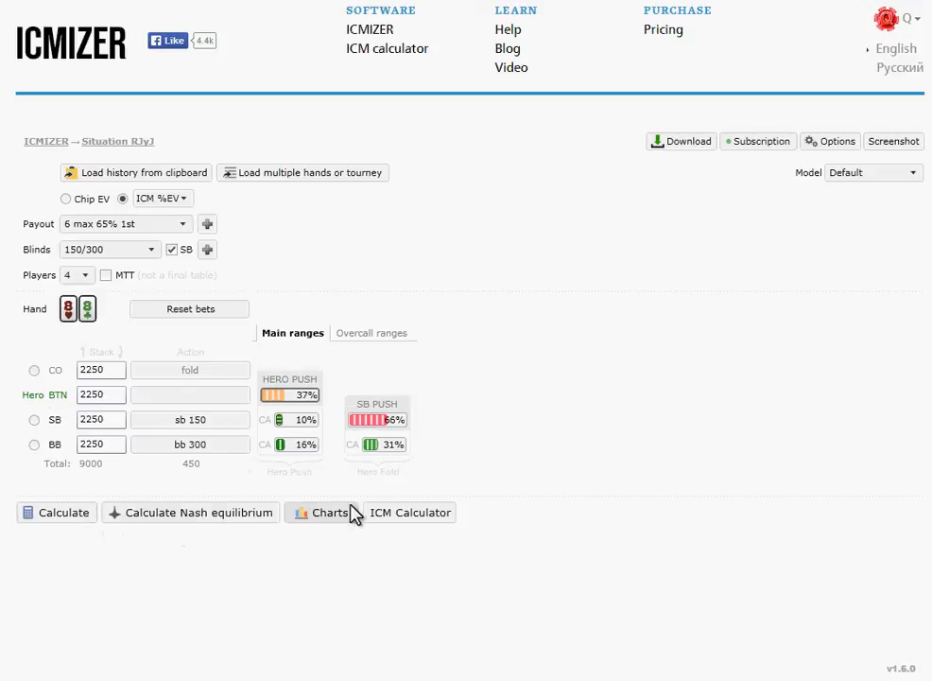
left_click(42, 516)
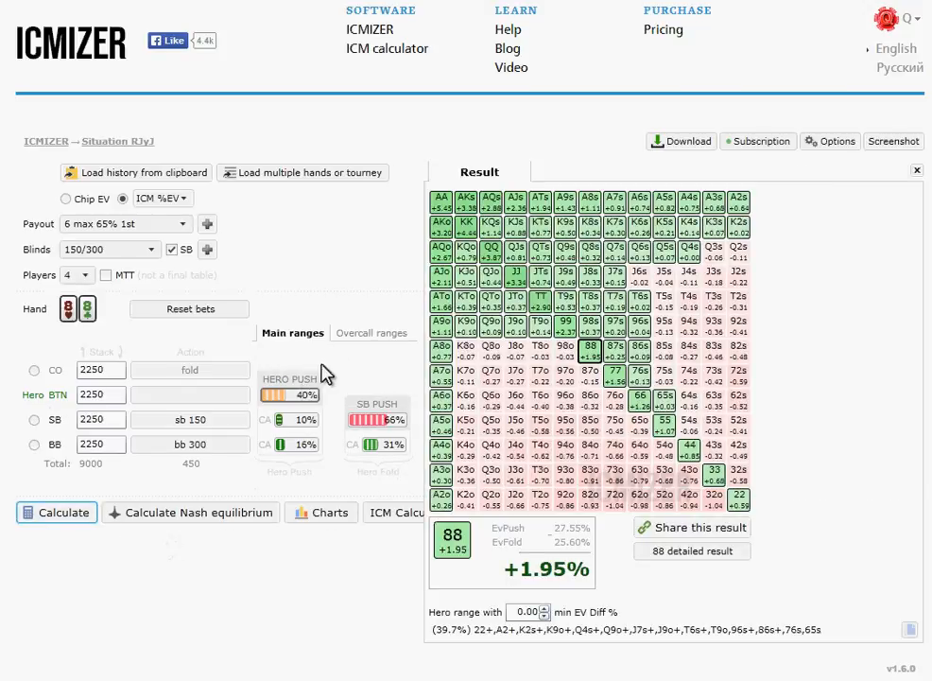
left_click(917, 170)
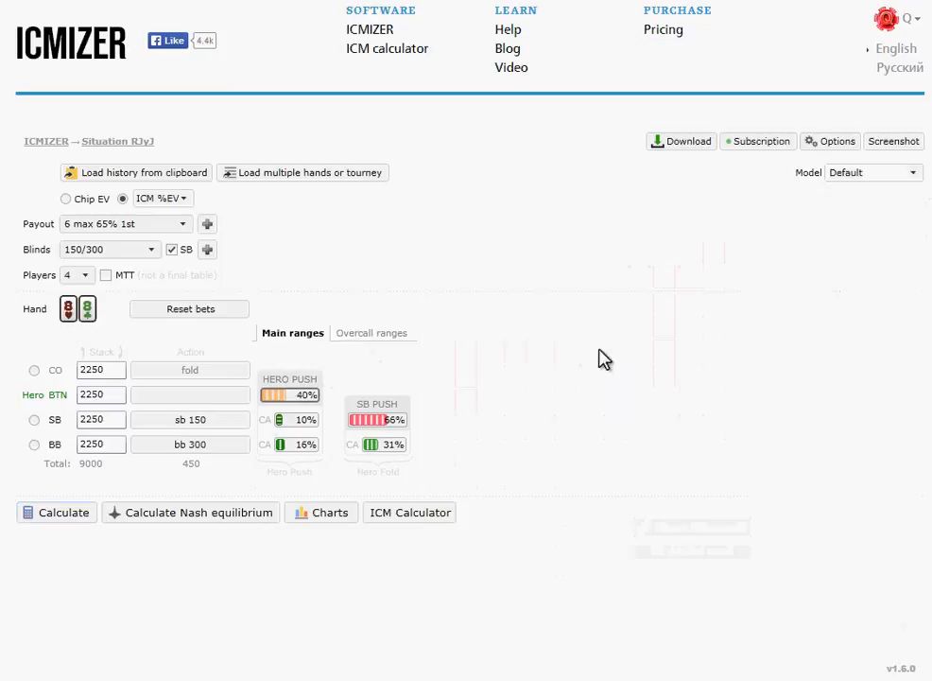
Check the overcall ranges, and examine SB's call range against Hero's push and SB's push range in the main ranges
left_click(383, 339)
left_click(304, 338)
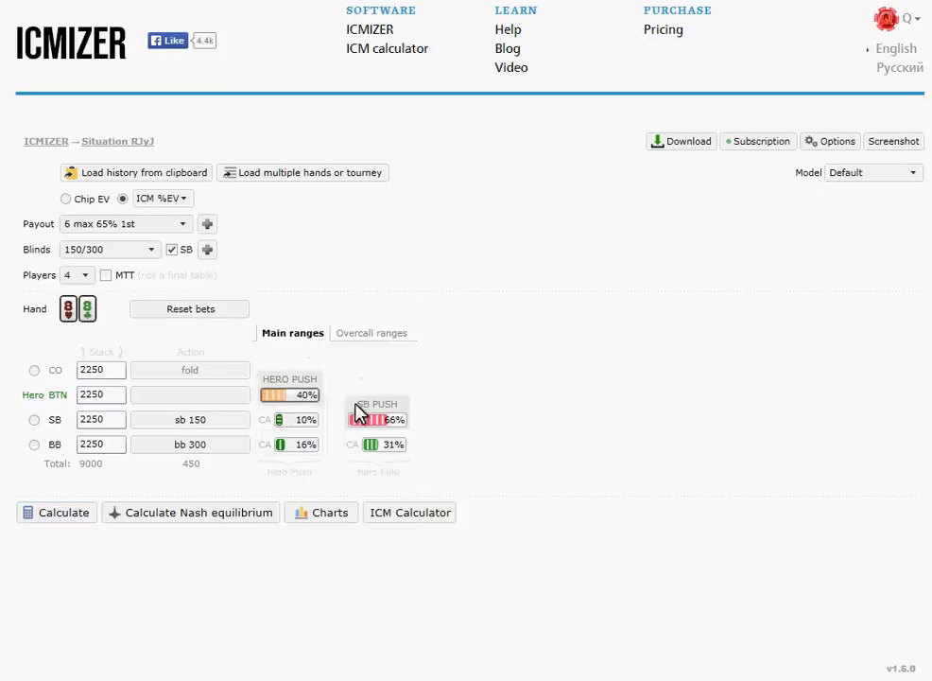
mouse_move(308, 433)
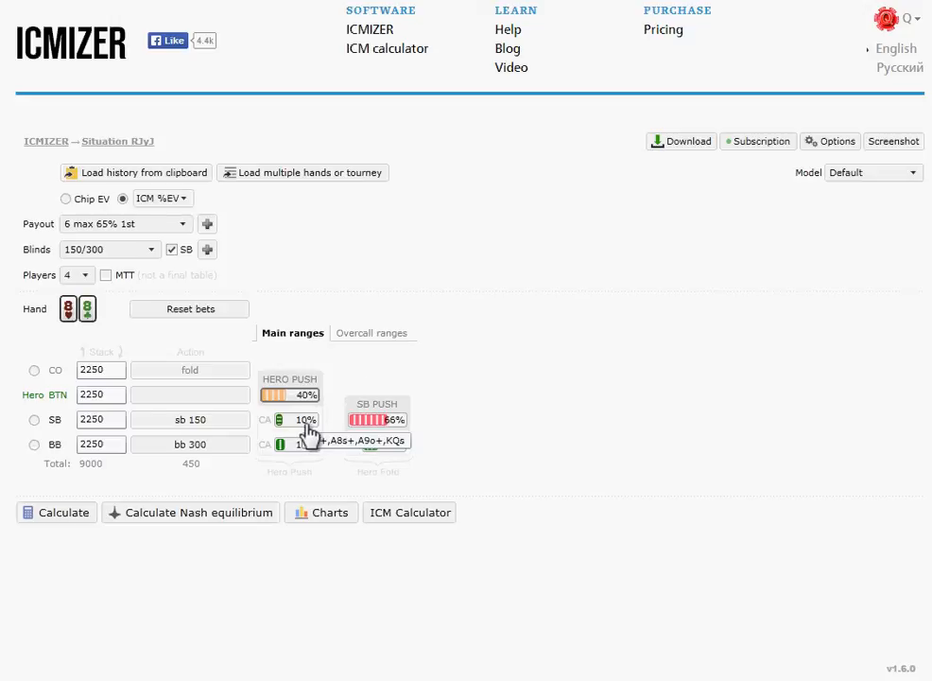
mouse_move(397, 431)
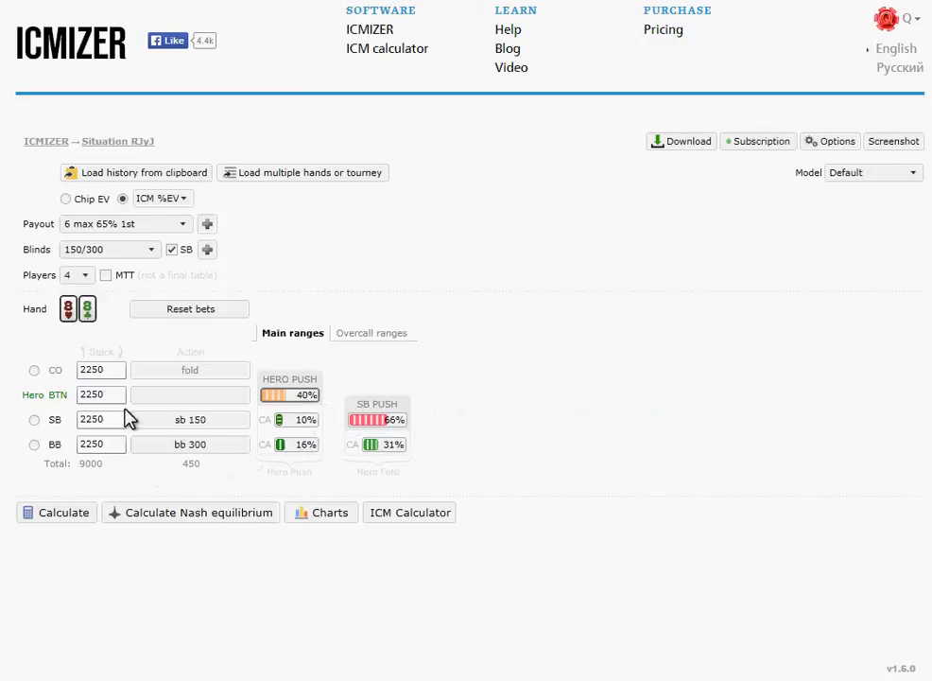
Set SB's call range against Hero's push to 55+,A8s+,ATo+,KQs
left_click(310, 422)
left_click_drag(360, 519, 380, 520)
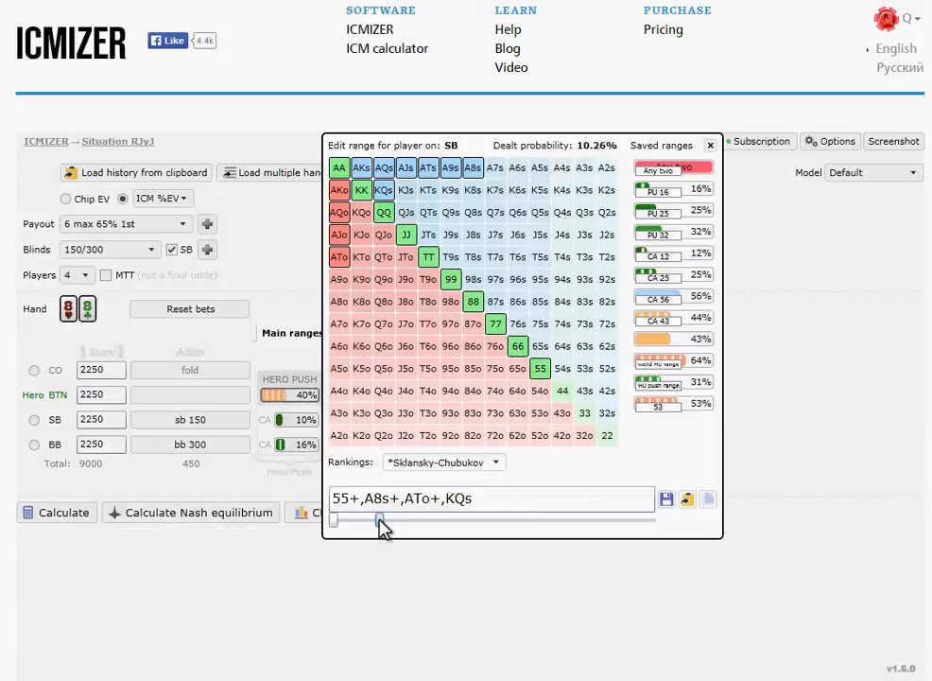
left_click(354, 553)
left_click(303, 422)
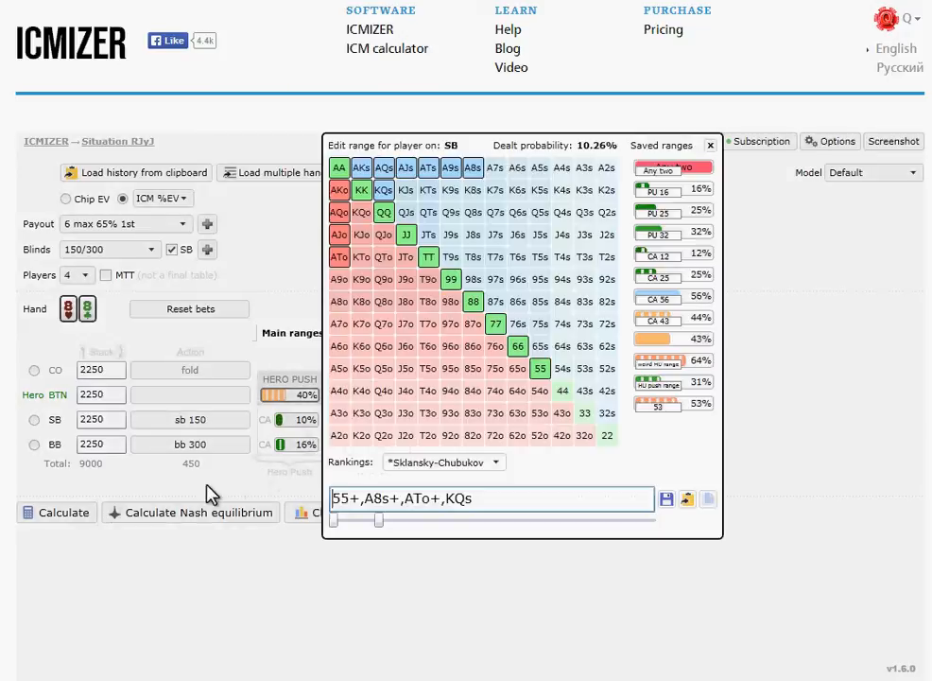
Set BB's call range against Hero's push to 22+,A2+,K2s+,K6o+,Q8s+,QTo+,J9s+ and recalculate Hero's push range
left_click(294, 446)
left_click_drag(354, 524, 427, 567)
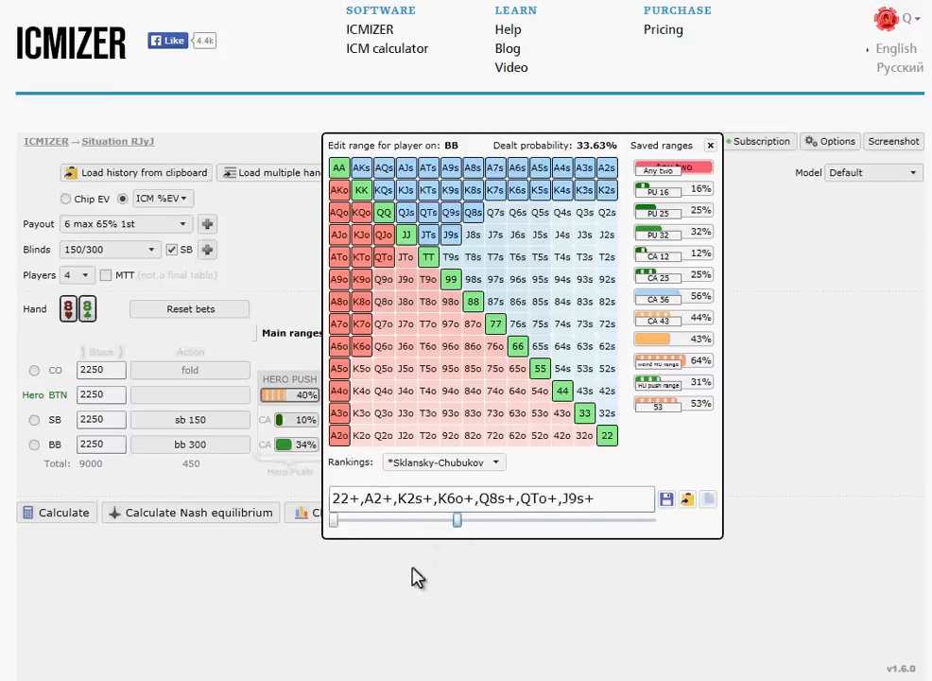
left_click(426, 567)
left_click(76, 515)
mouse_move(308, 412)
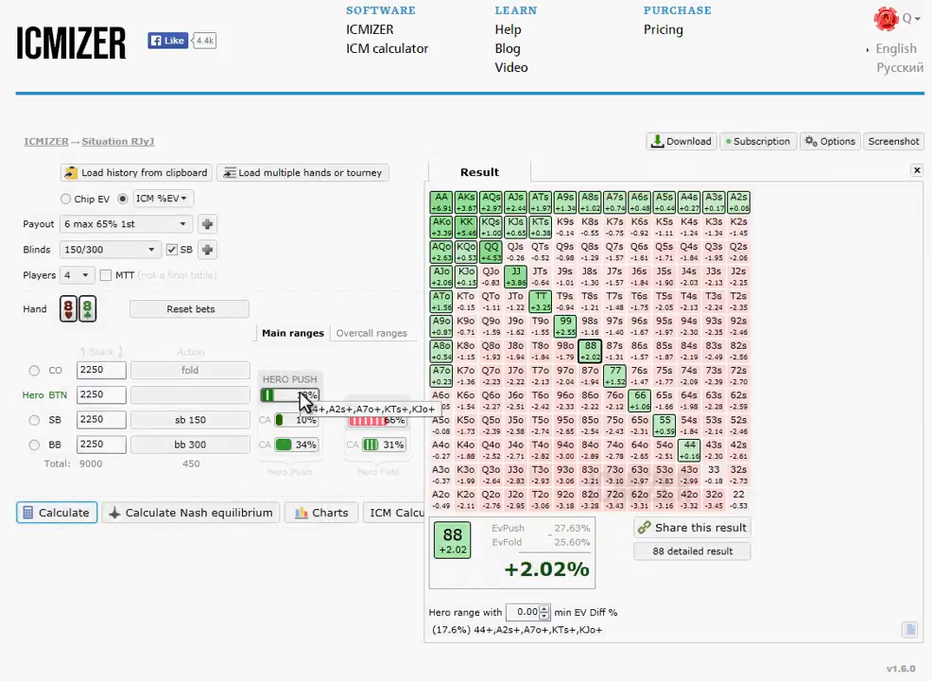